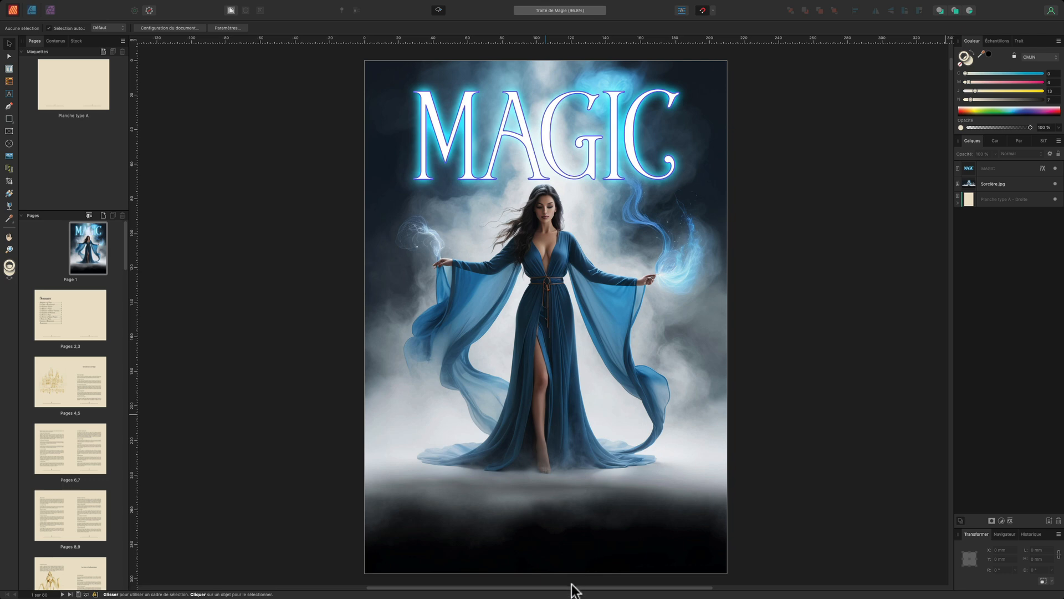
View the MAGIC cover page, and open the Sommaire spread on pages 2 and 3 for reading
{"action": "left_click_drag", "start_coordinate": [570, 587], "coordinate": [560, 587]}
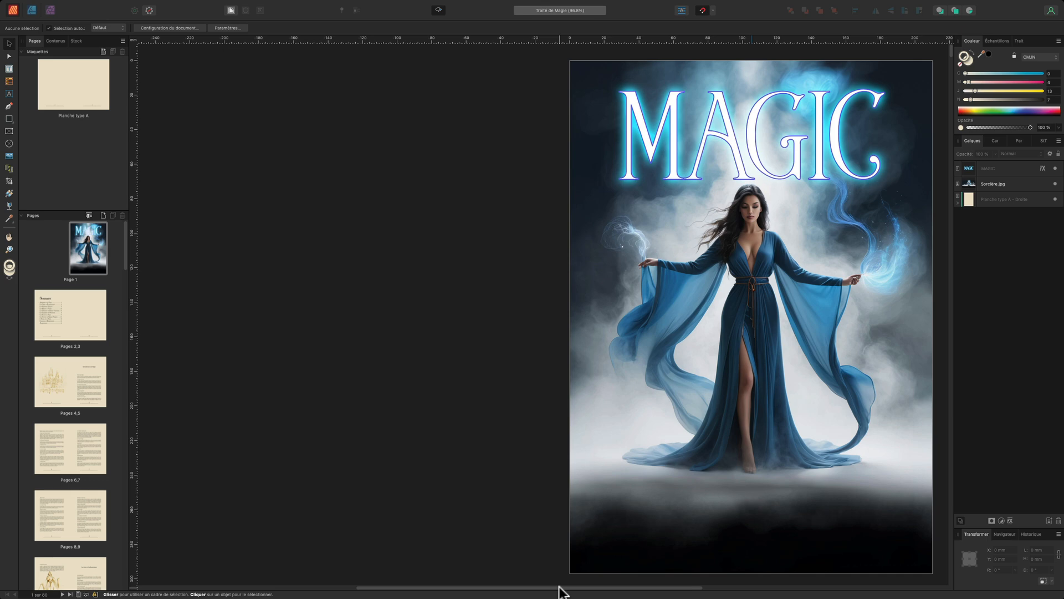
{"action": "left_click", "coordinate": [78, 346]}
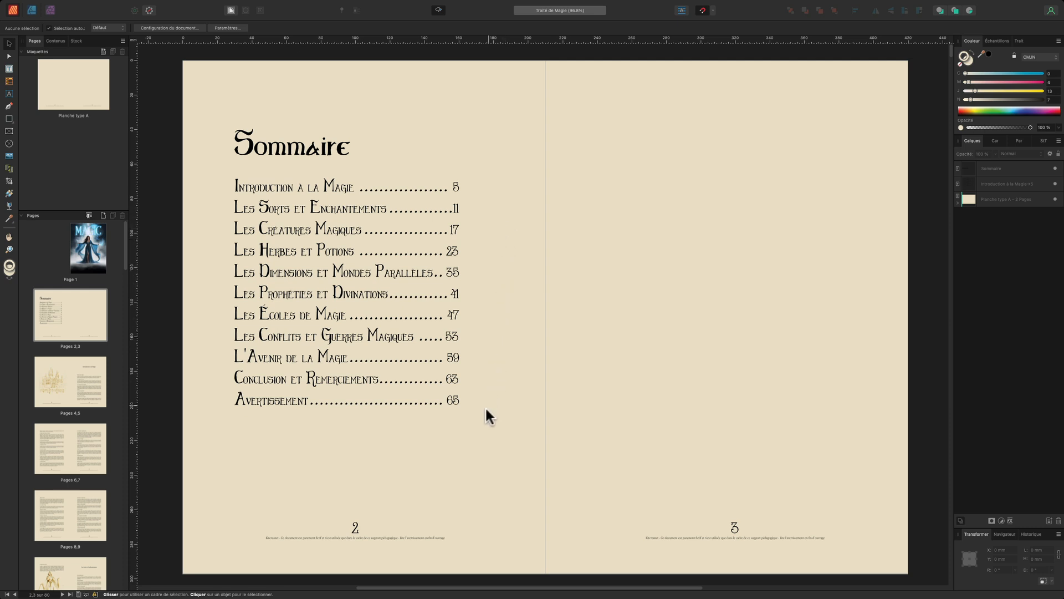
Go to page 66 and examine the heading levels and page numbers of the detailed Table des matières
{"action": "left_click", "coordinate": [45, 593]}
{"action": "type", "text": "66"}
{"action": "key", "text": "Return"}
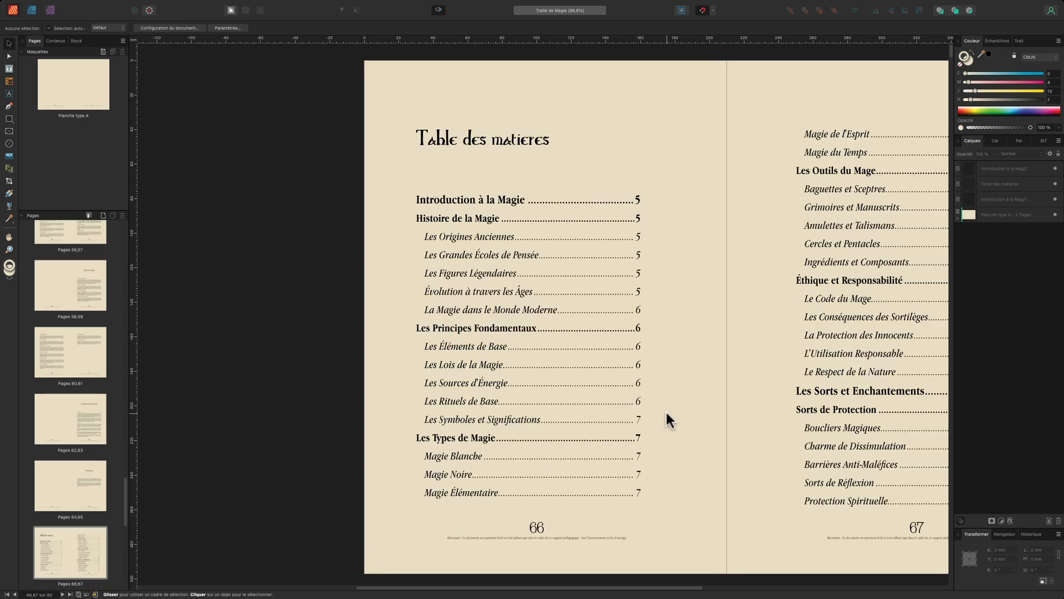
{"action": "scroll", "coordinate": [667, 413], "scroll_direction": "down", "scroll_amount": 1}
{"action": "scroll", "coordinate": [661, 432], "scroll_direction": "up", "scroll_amount": 1}
{"action": "left_click_drag", "start_coordinate": [633, 587], "coordinate": [698, 588]}
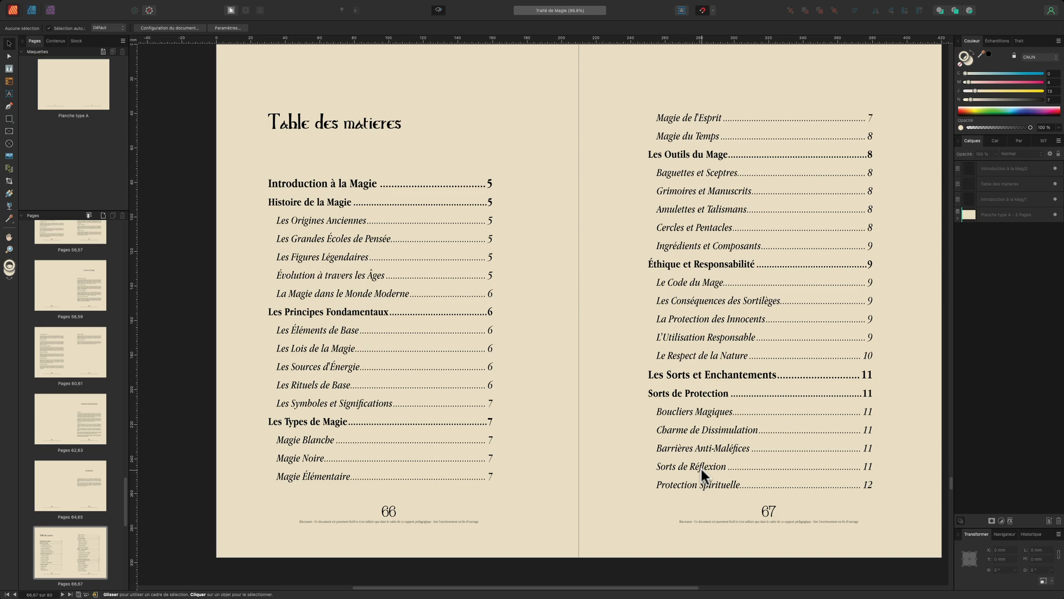
{"action": "scroll", "coordinate": [700, 469], "scroll_direction": "down", "scroll_amount": 5}
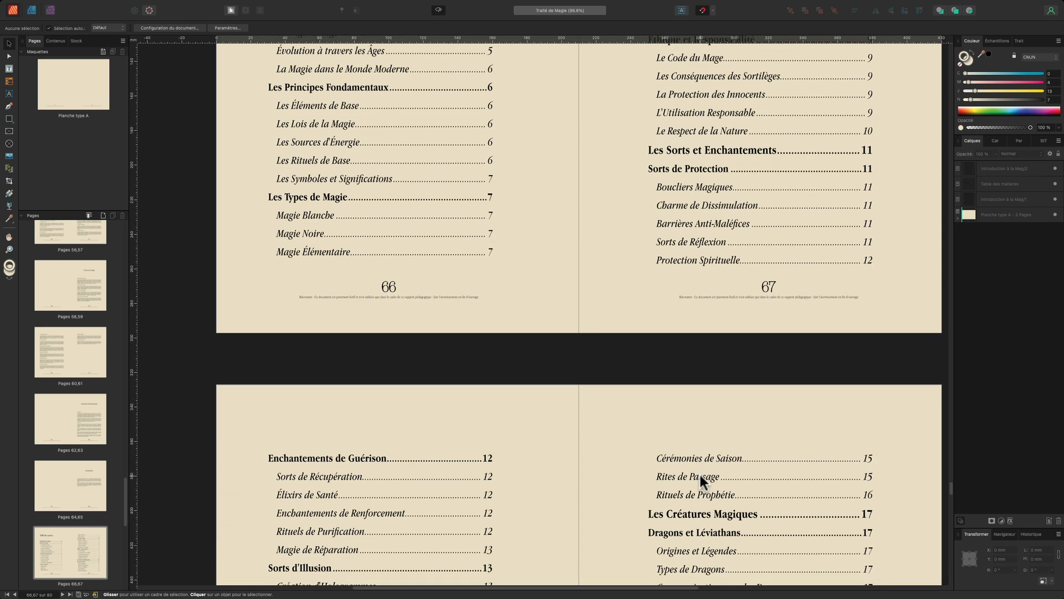
{"action": "scroll", "coordinate": [699, 475], "scroll_direction": "down", "scroll_amount": 6}
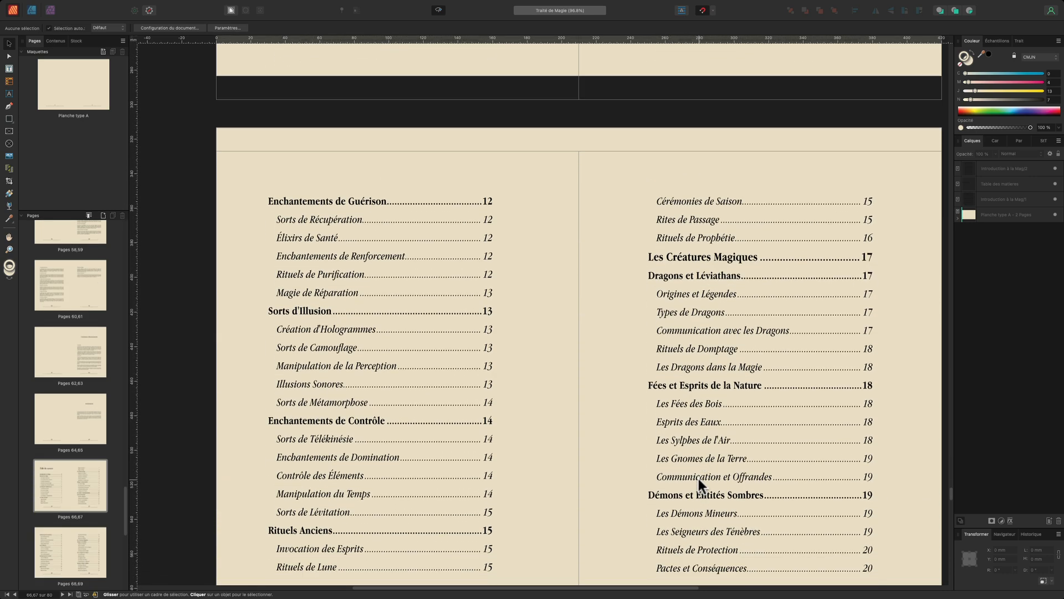
{"action": "scroll", "coordinate": [698, 478], "scroll_direction": "down", "scroll_amount": 8}
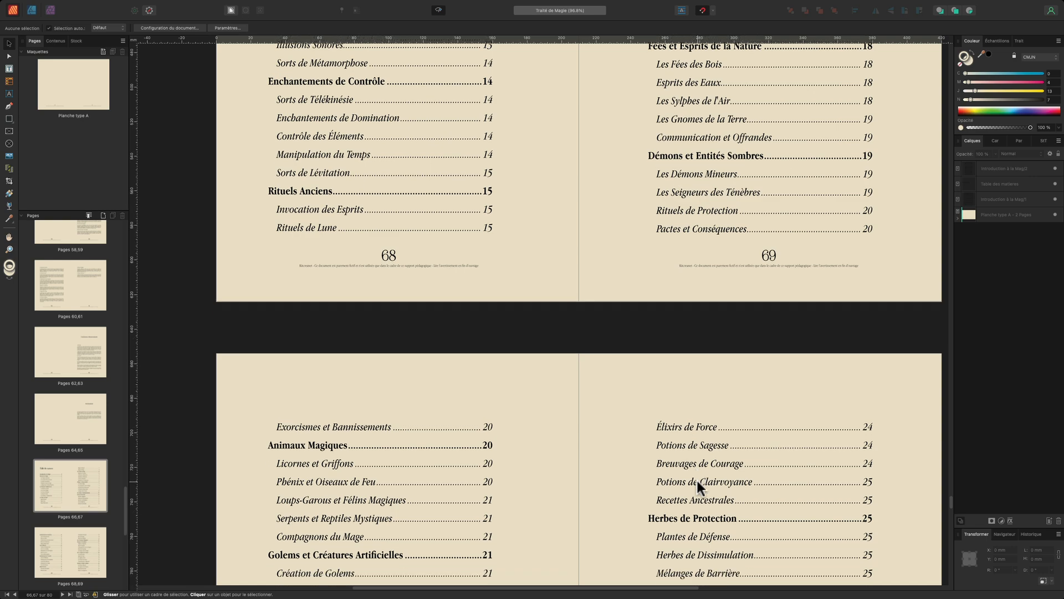
{"action": "scroll", "coordinate": [696, 481], "scroll_direction": "down", "scroll_amount": 9}
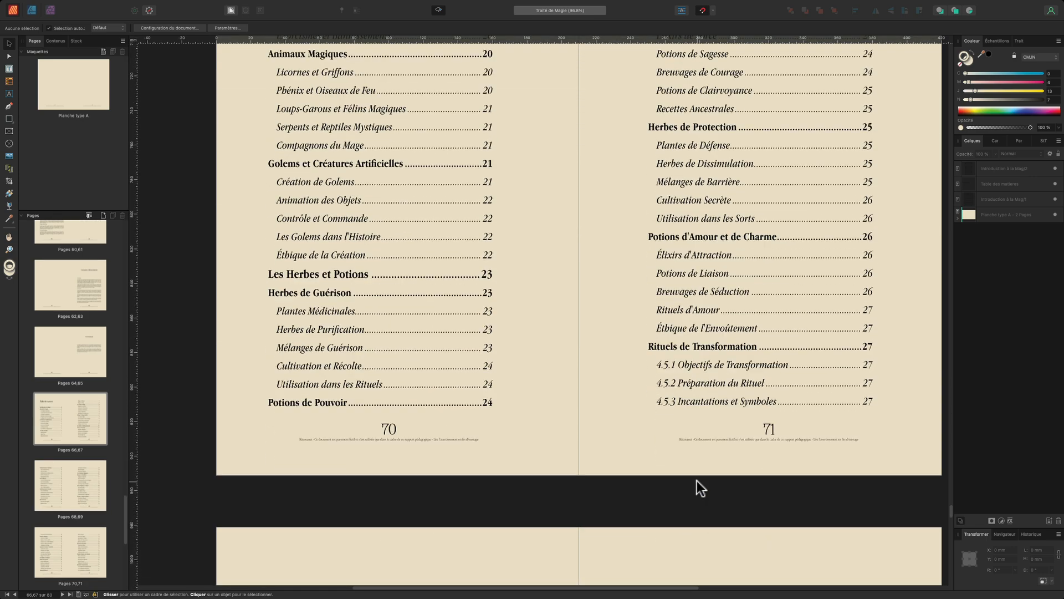
{"action": "scroll", "coordinate": [695, 480], "scroll_direction": "down", "scroll_amount": 4}
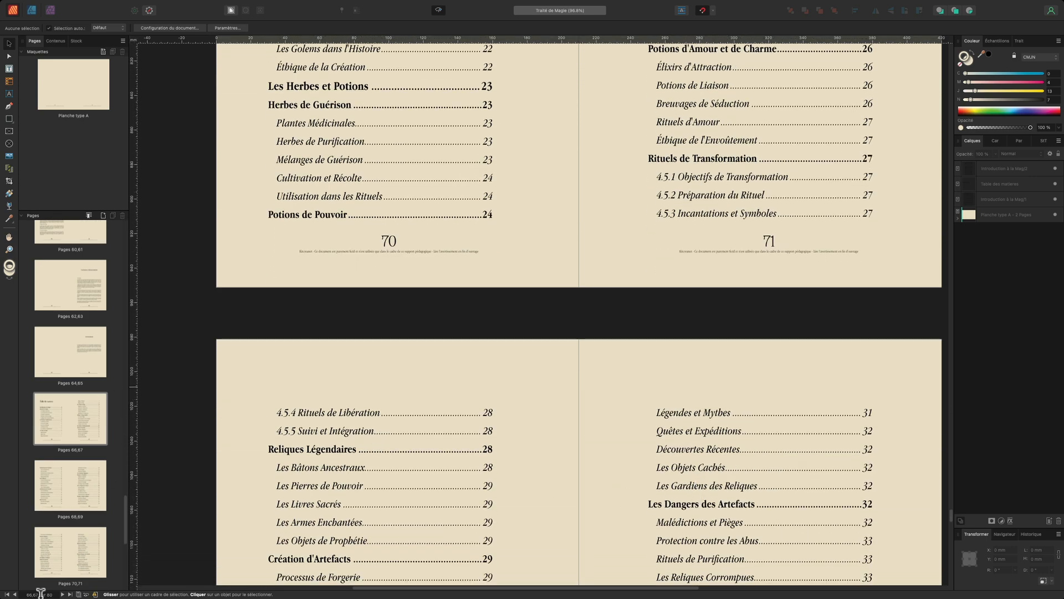
View the chapter opening on pages 4 and 5, and return to the Sommaire spread on pages 2 and 3
{"action": "left_click", "coordinate": [39, 592]}
{"action": "type", "text": "4"}
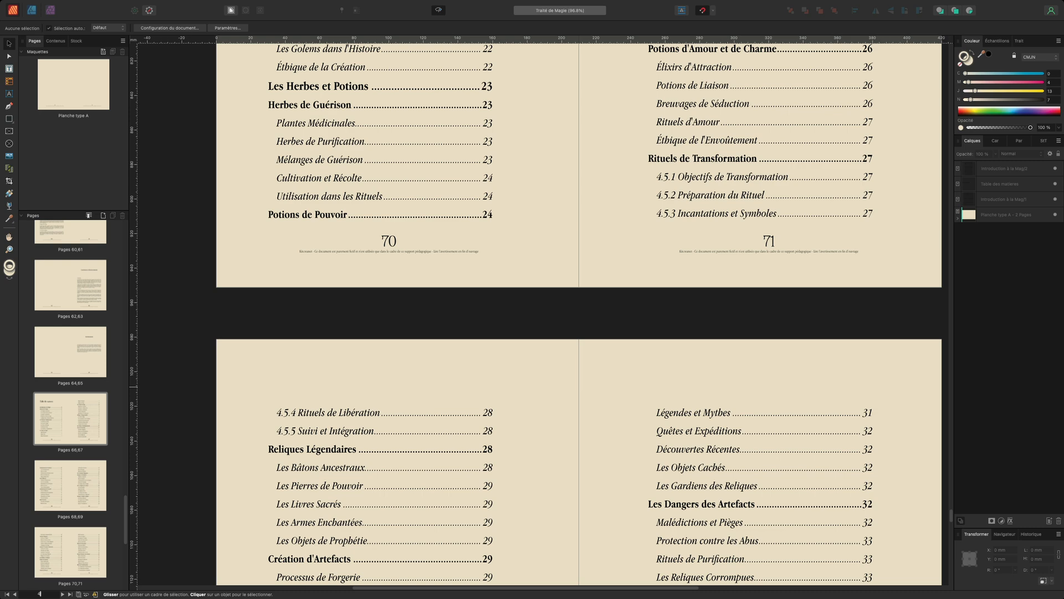
{"action": "key", "text": "Return"}
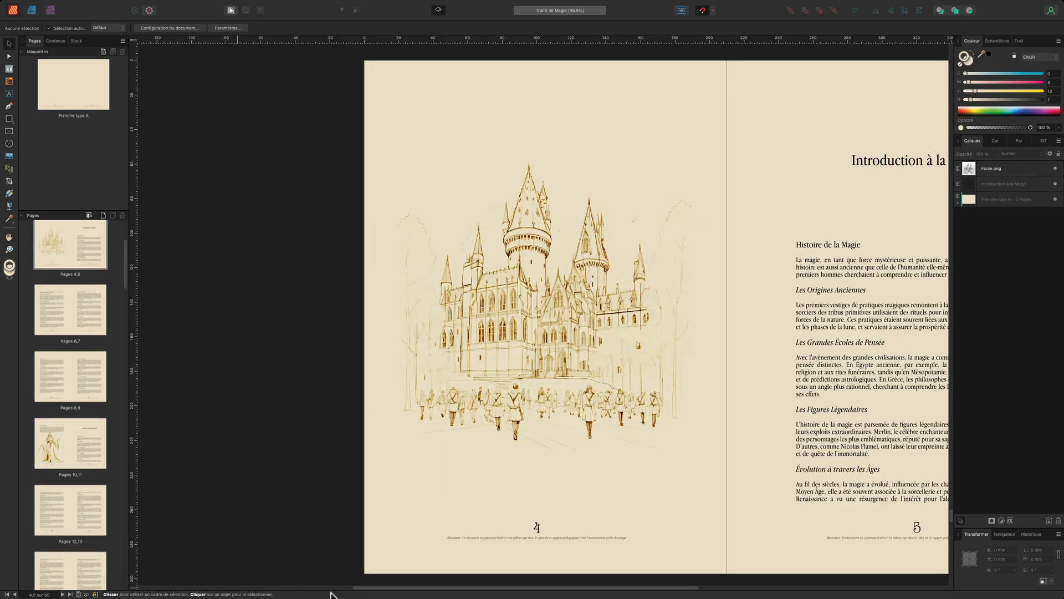
{"action": "left_click_drag", "start_coordinate": [350, 587], "coordinate": [363, 586]}
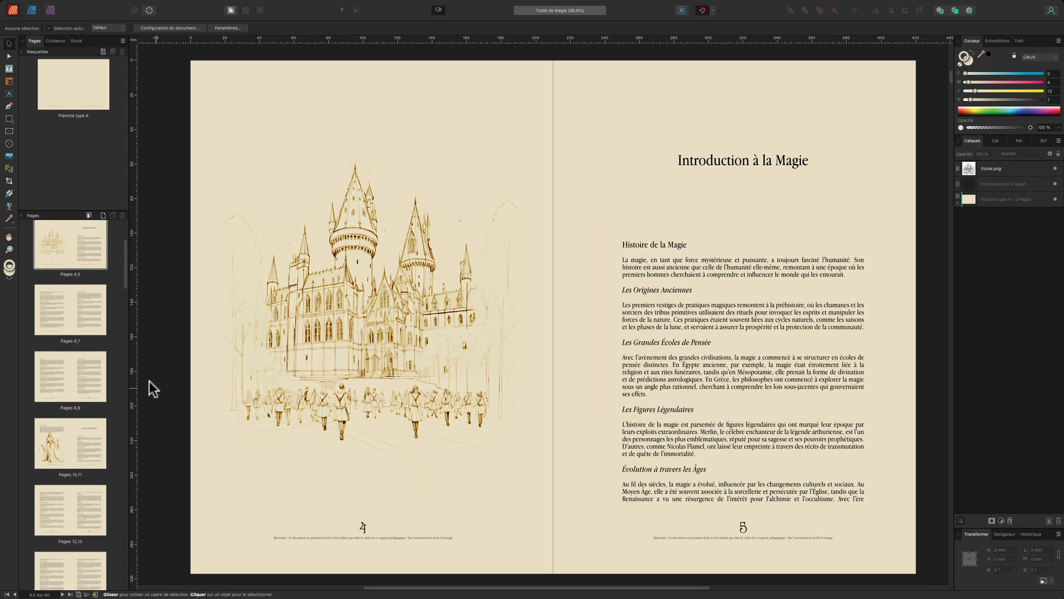
{"action": "scroll", "coordinate": [123, 362], "scroll_direction": "up", "scroll_amount": 3}
{"action": "left_click", "coordinate": [74, 343]}
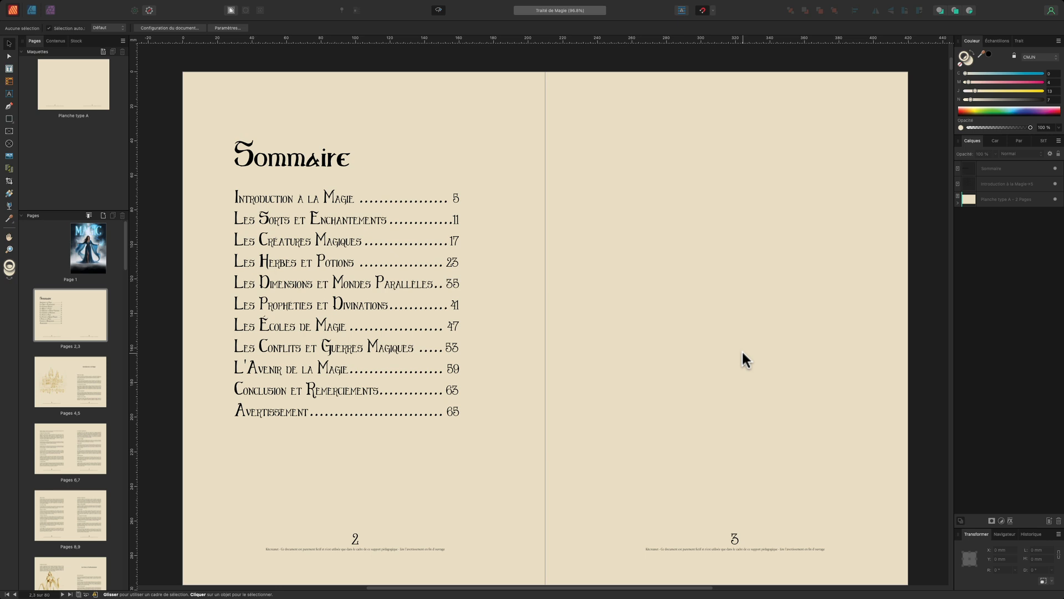
{"action": "scroll", "coordinate": [742, 351], "scroll_direction": "up", "scroll_amount": 1}
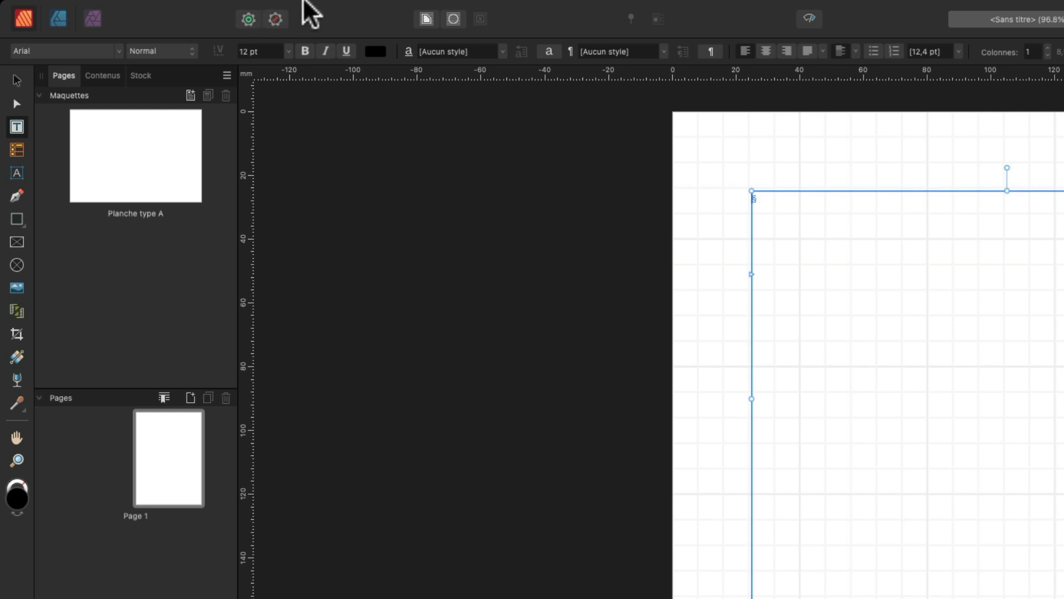
Insert a table of contents into the text frame on page 1 of the untitled document
{"action": "mouse_move", "coordinate": [418, 7]}
{"action": "left_click", "coordinate": [358, 8]}
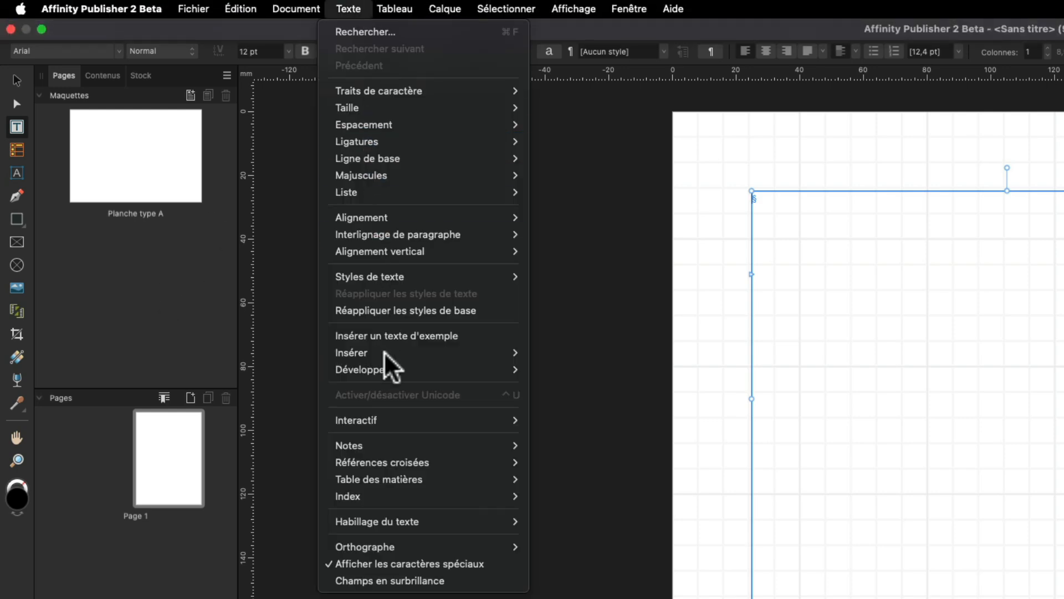
{"action": "mouse_move", "coordinate": [466, 481]}
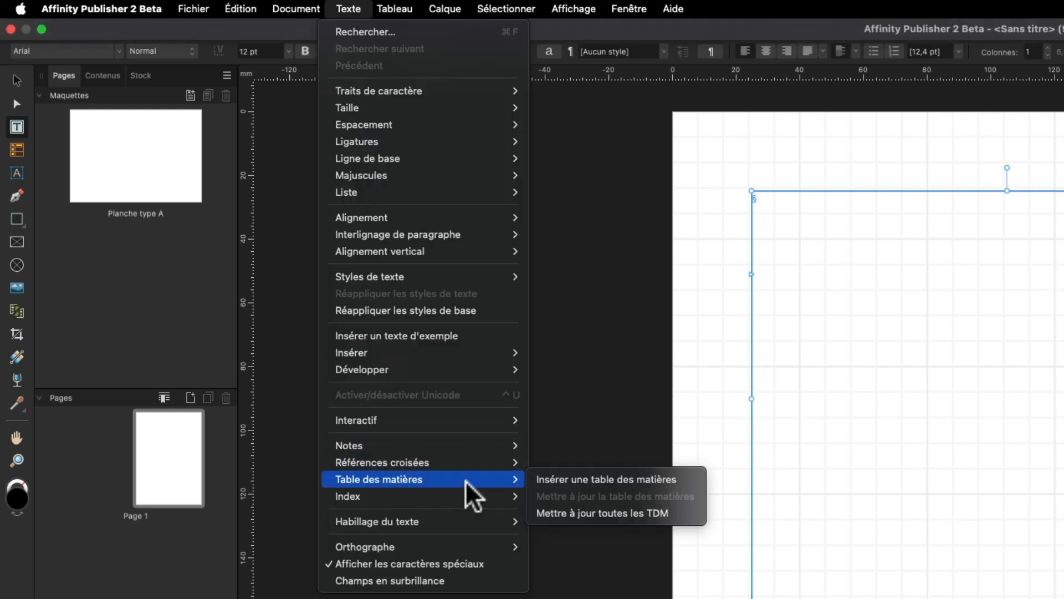
{"action": "left_click", "coordinate": [683, 479]}
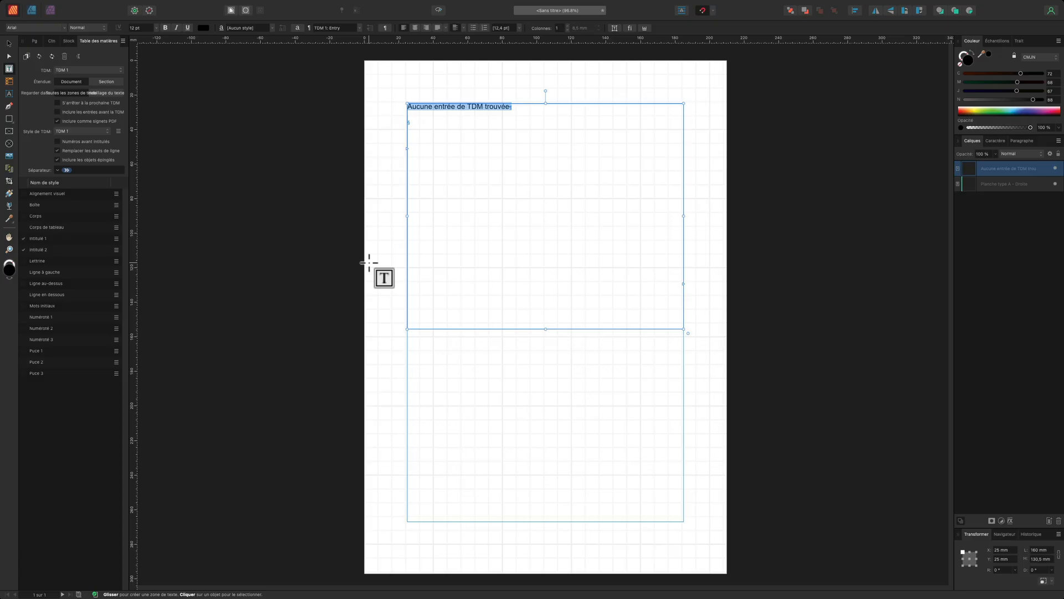
Detach and close the Table des matières panel, and reopen it as a floating panel over the page
{"action": "left_click_drag", "start_coordinate": [207, 75], "coordinate": [311, 123]}
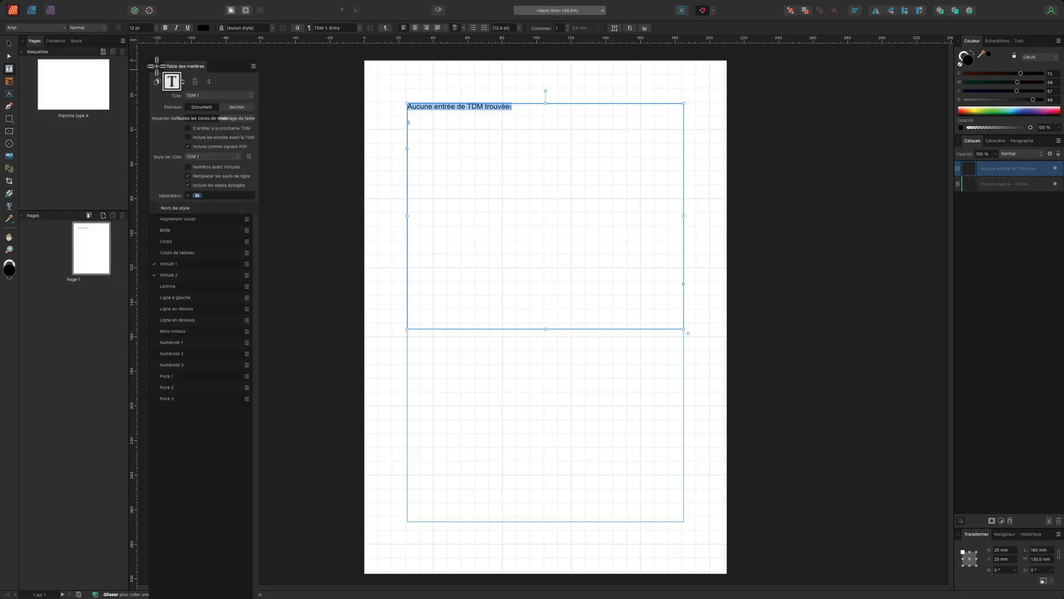
{"action": "left_click", "coordinate": [154, 67]}
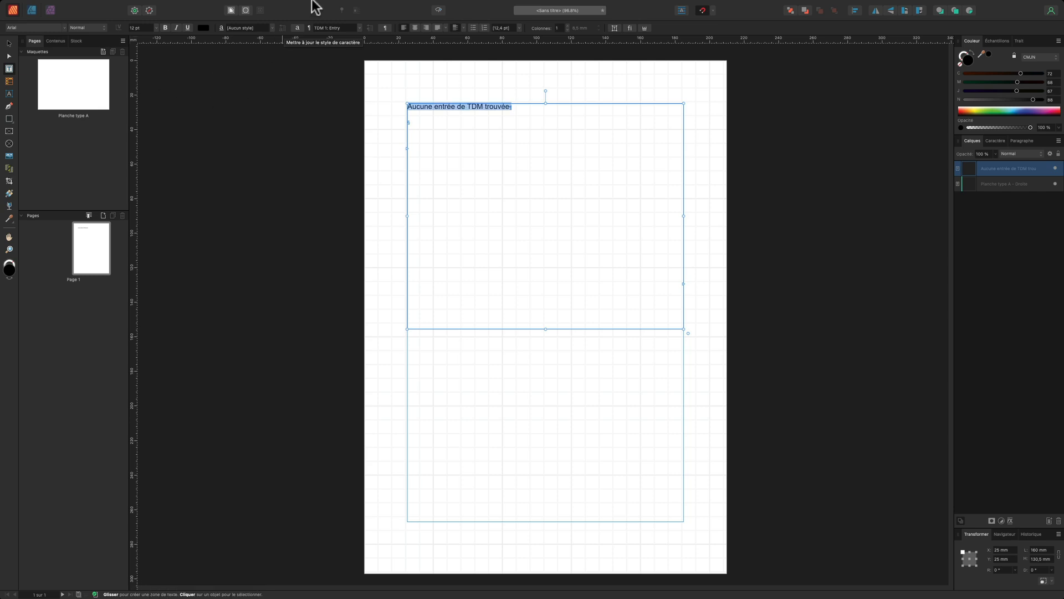
{"action": "left_click", "coordinate": [340, 5]}
{"action": "mouse_move", "coordinate": [386, 280]}
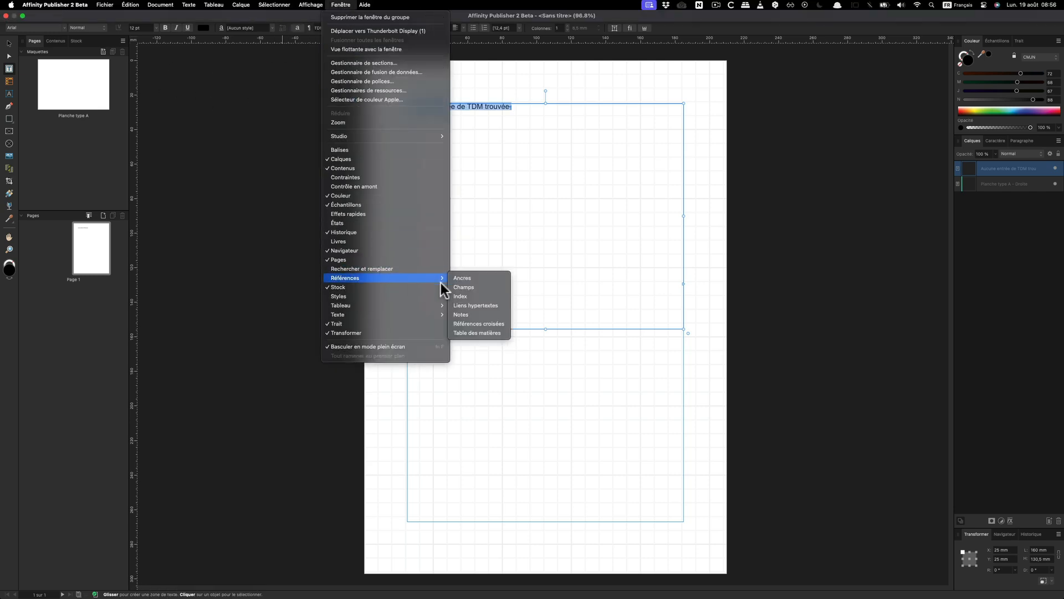
{"action": "left_click", "coordinate": [491, 331]}
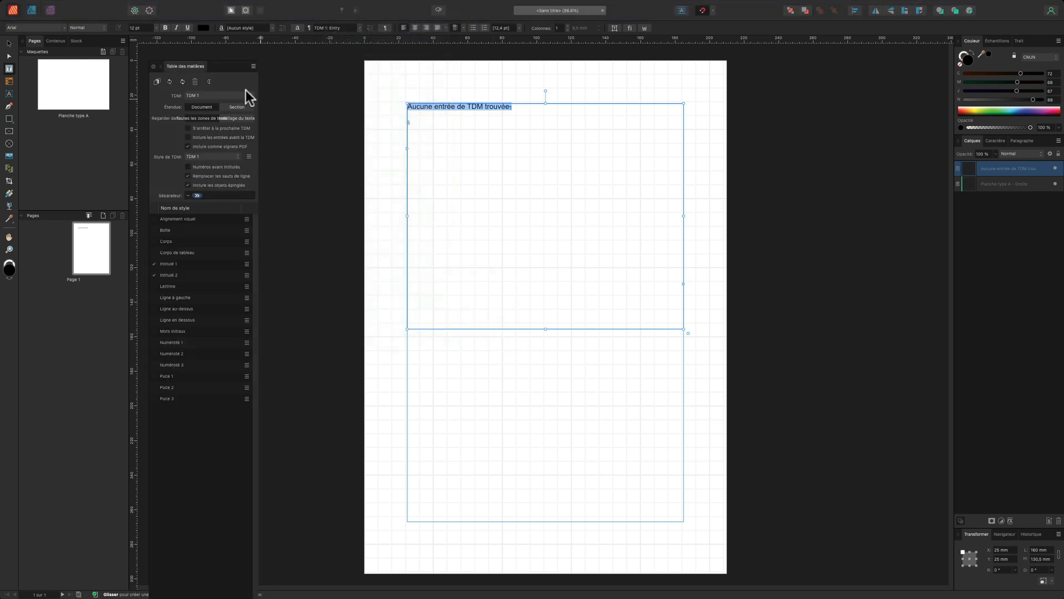
{"action": "left_click_drag", "start_coordinate": [232, 73], "coordinate": [730, 5]}
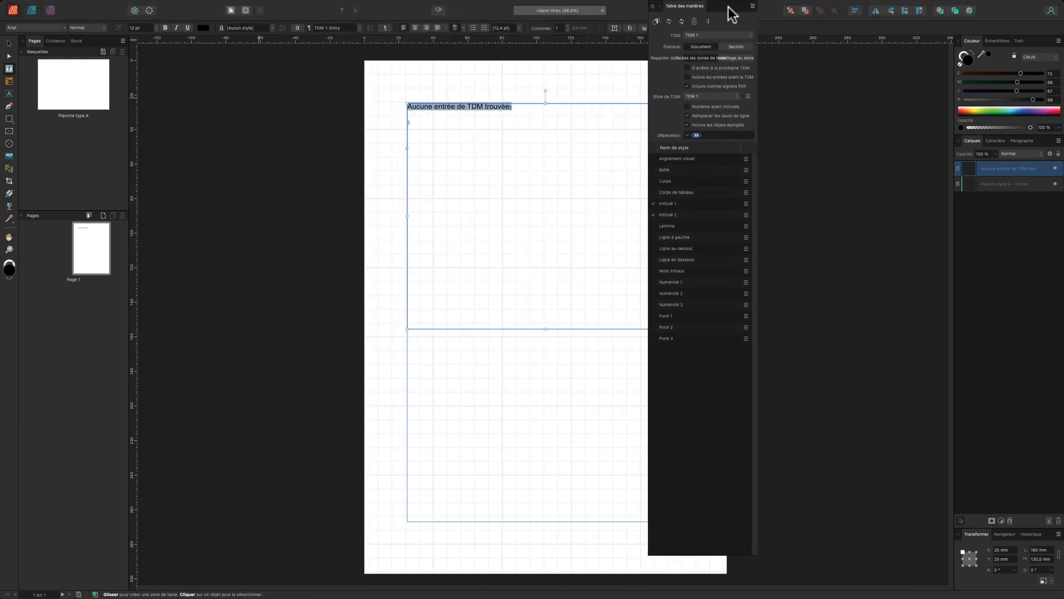
Display the Styles de texte panel as a floating panel beside a widened Table des matières panel
{"action": "mouse_move", "coordinate": [364, 5]}
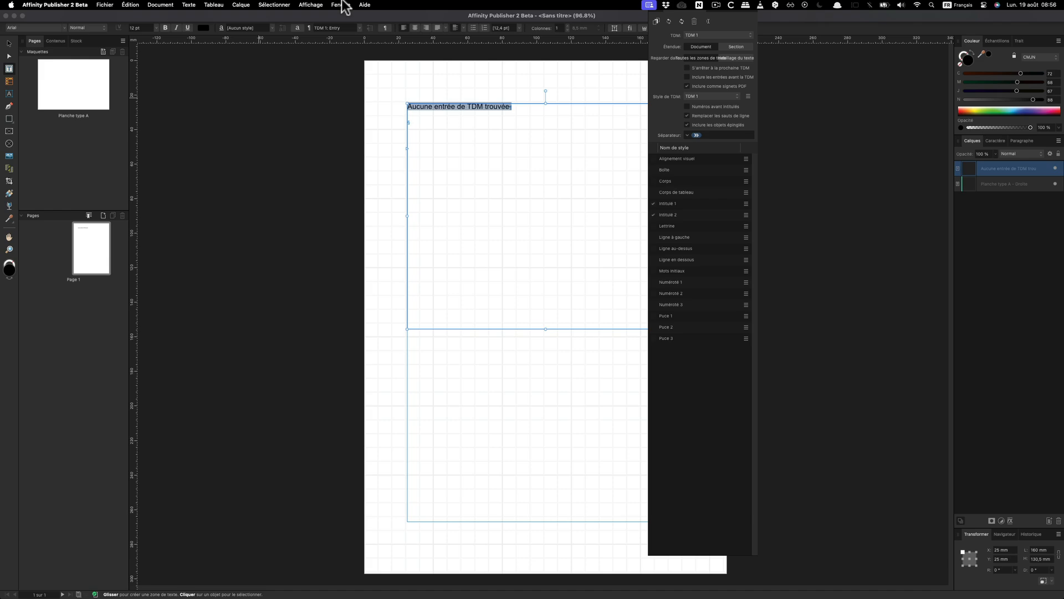
{"action": "left_click", "coordinate": [343, 6]}
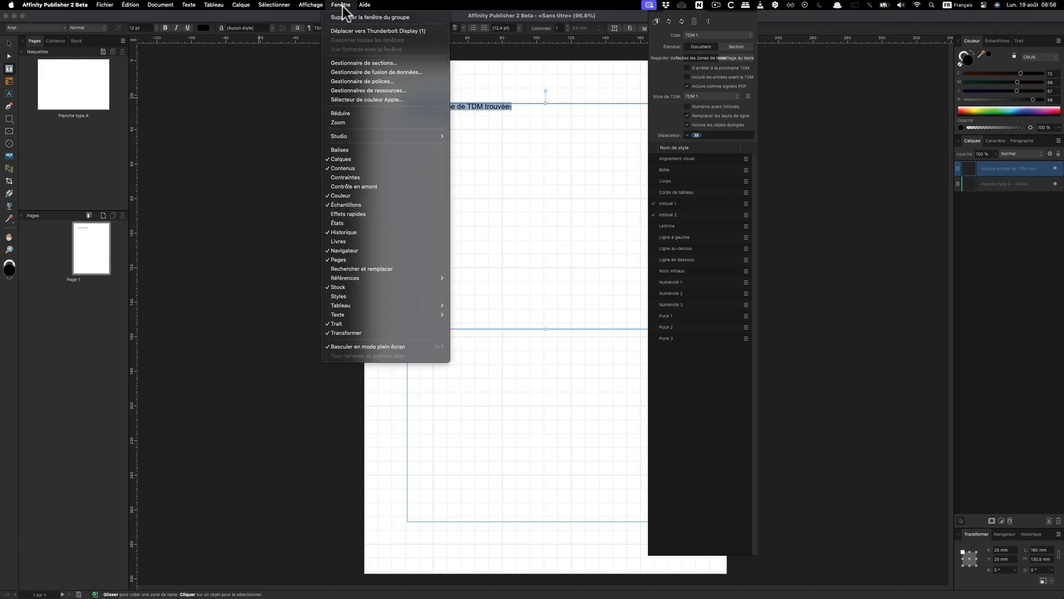
{"action": "mouse_move", "coordinate": [395, 314]}
{"action": "left_click", "coordinate": [534, 350]}
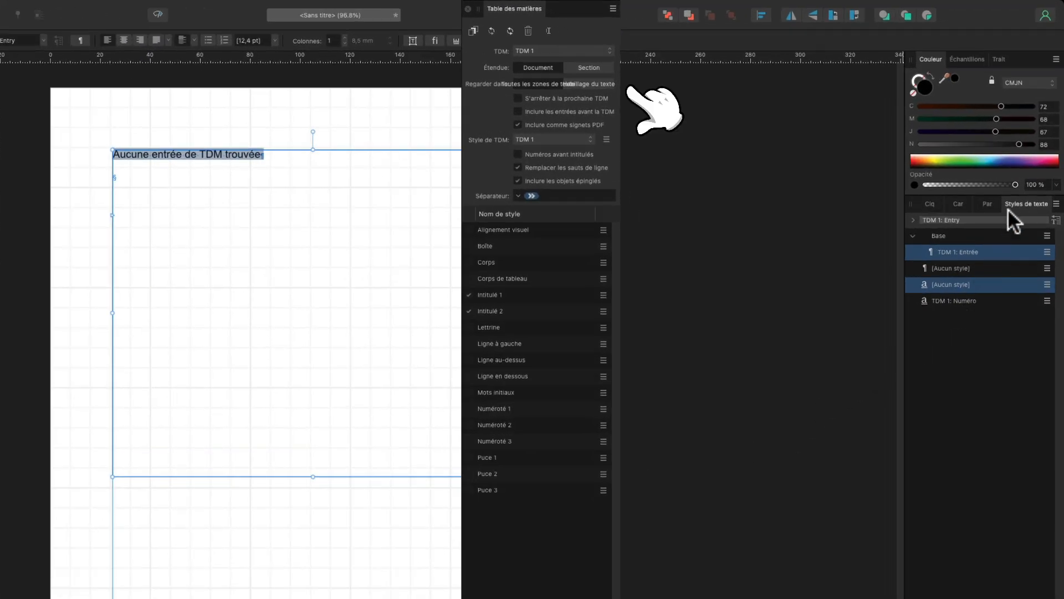
{"action": "left_click_drag", "start_coordinate": [1008, 208], "coordinate": [796, 132]}
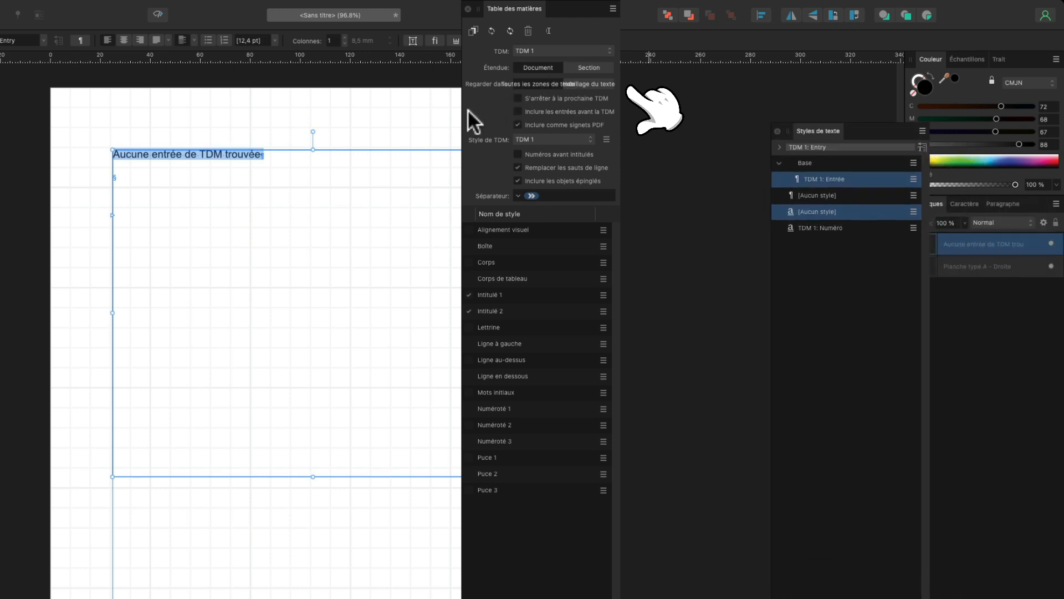
{"action": "left_click_drag", "start_coordinate": [462, 114], "coordinate": [365, 116]}
{"action": "left_click_drag", "start_coordinate": [861, 131], "coordinate": [826, 11]}
{"action": "left_click_drag", "start_coordinate": [590, 6], "coordinate": [681, 7]}
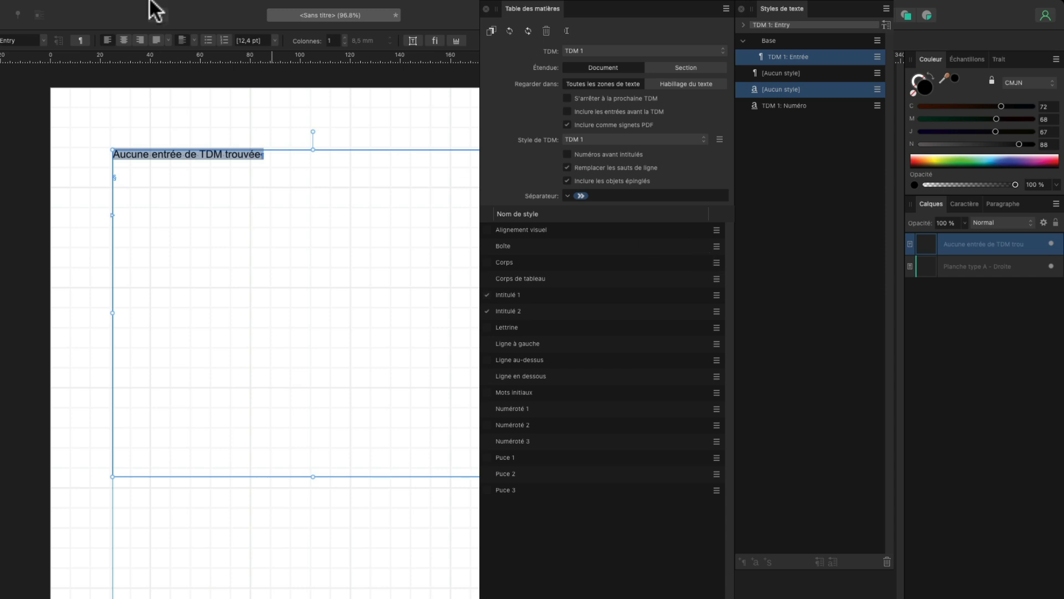
Save the current panel layout as a new Studio preset named TEST
{"action": "mouse_move", "coordinate": [83, 7]}
{"action": "left_click", "coordinate": [31, 6]}
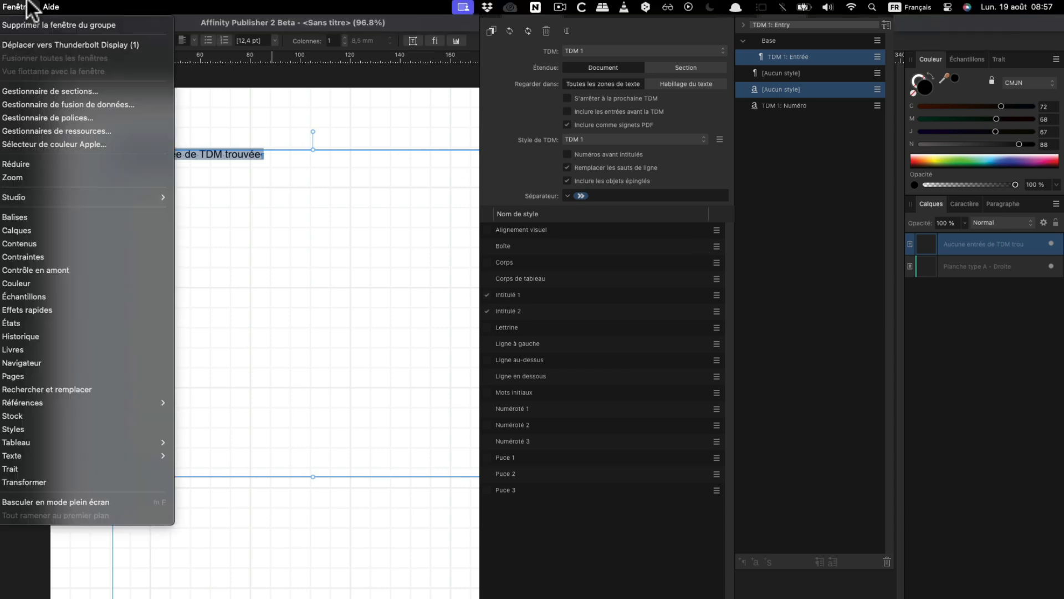
{"action": "mouse_move", "coordinate": [45, 201]}
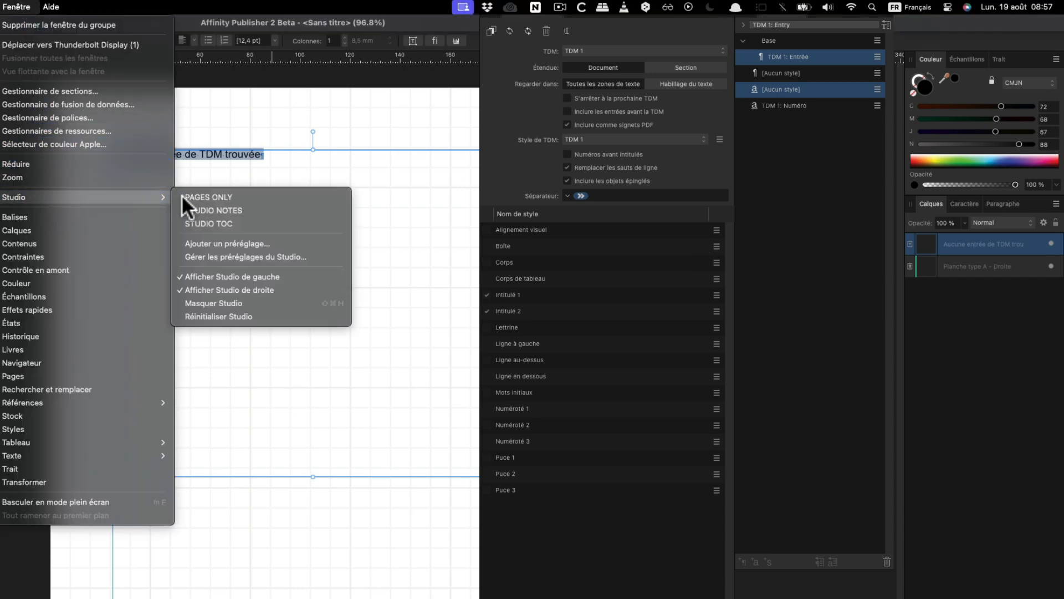
{"action": "left_click", "coordinate": [298, 244]}
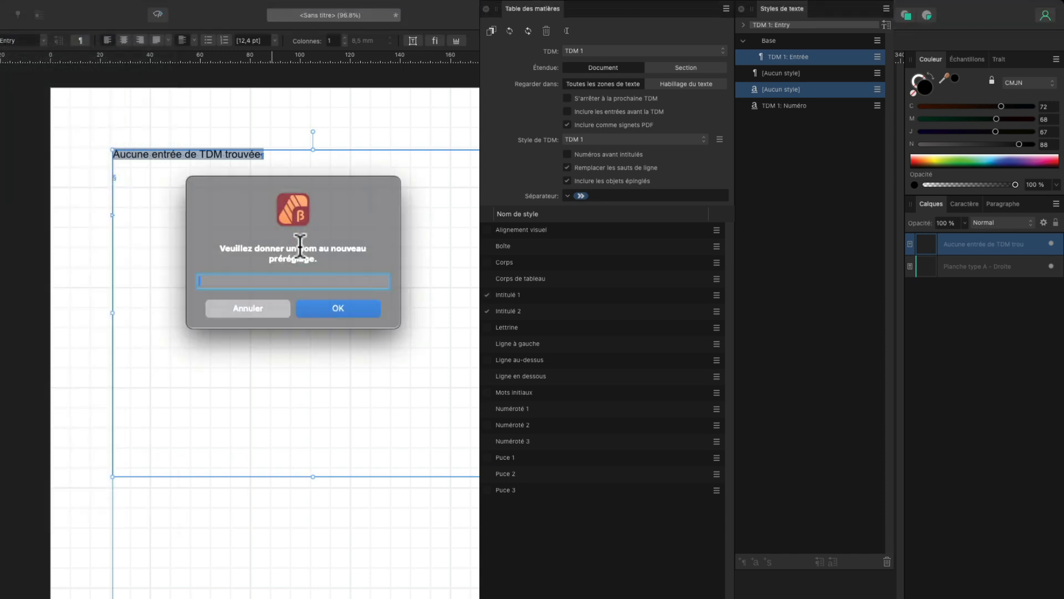
{"action": "type", "text": "TEST"}
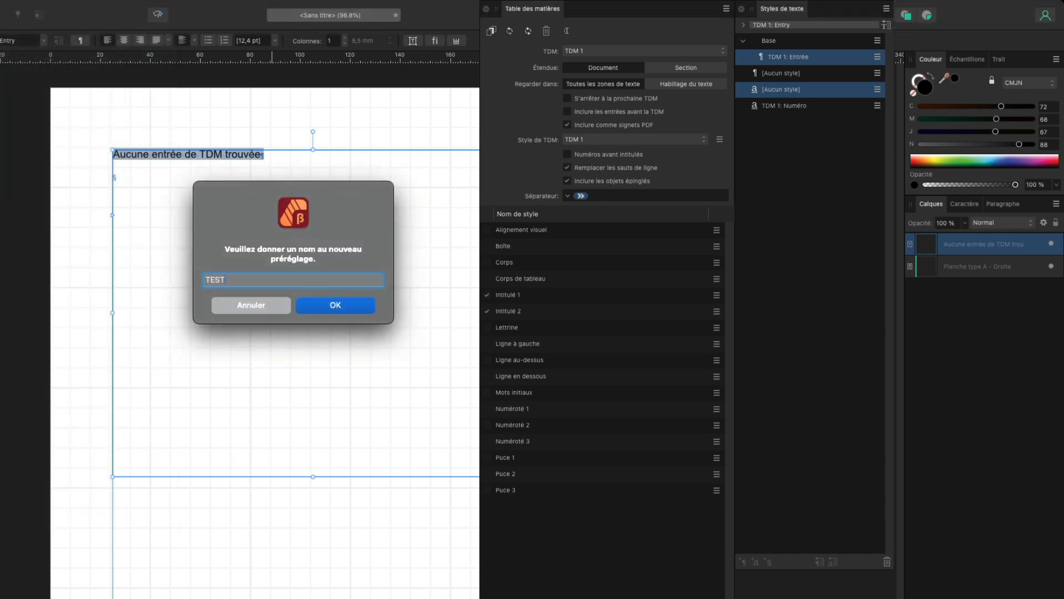
{"action": "key", "text": "Return"}
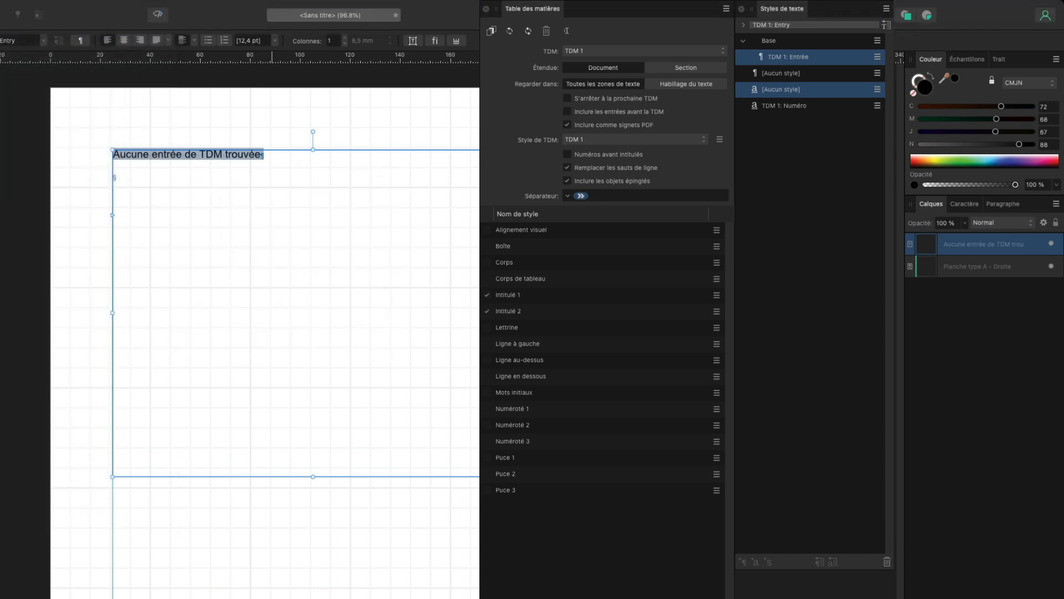
Apply the saved STUDIO TOC preset to the workspace
{"action": "left_click", "coordinate": [16, 7]}
{"action": "mouse_move", "coordinate": [96, 195]}
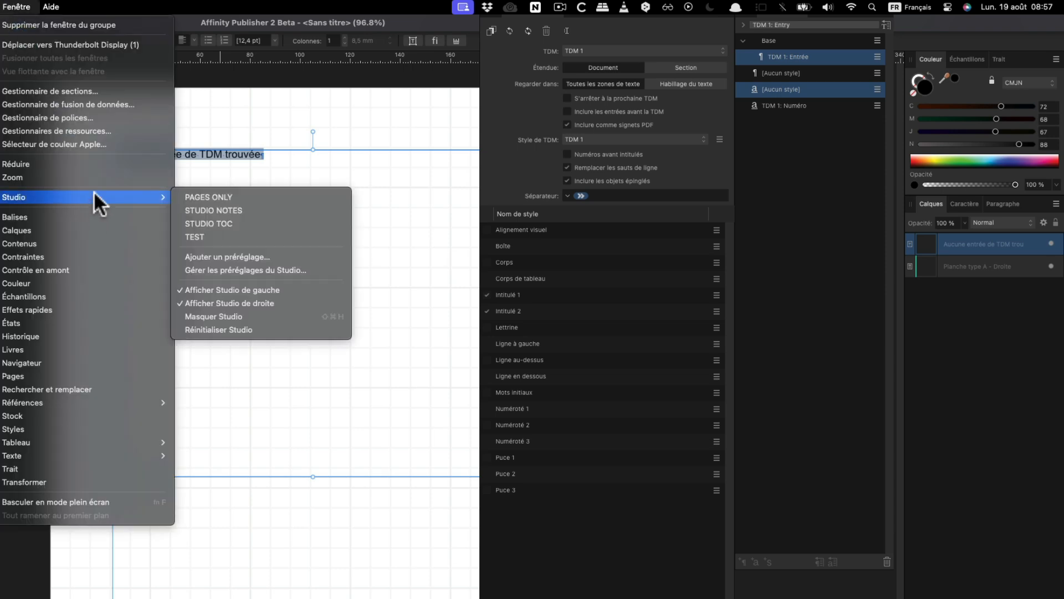
{"action": "left_click", "coordinate": [310, 224]}
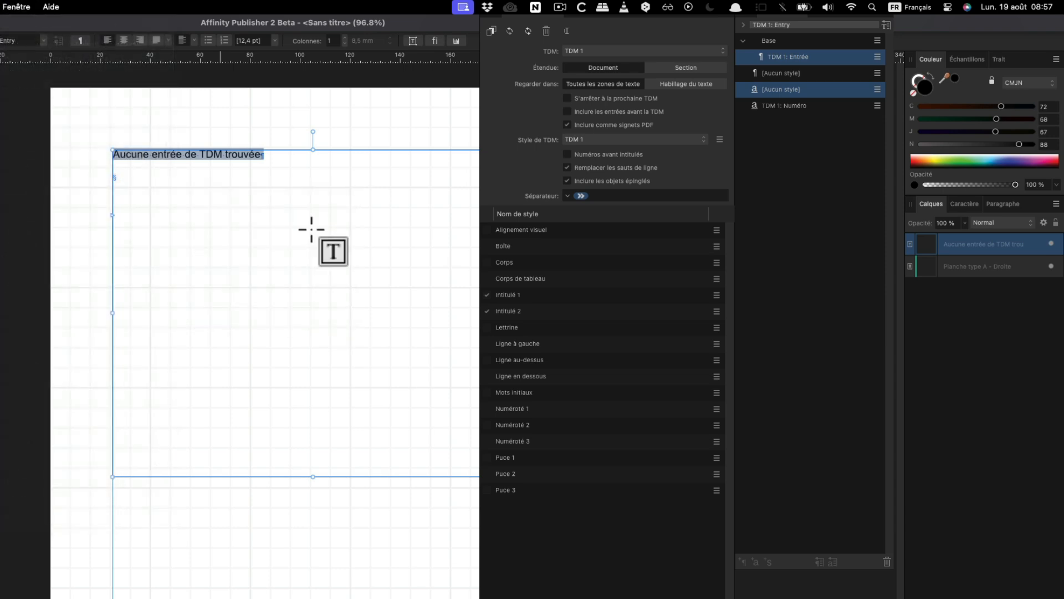
{"action": "left_click", "coordinate": [56, 7]}
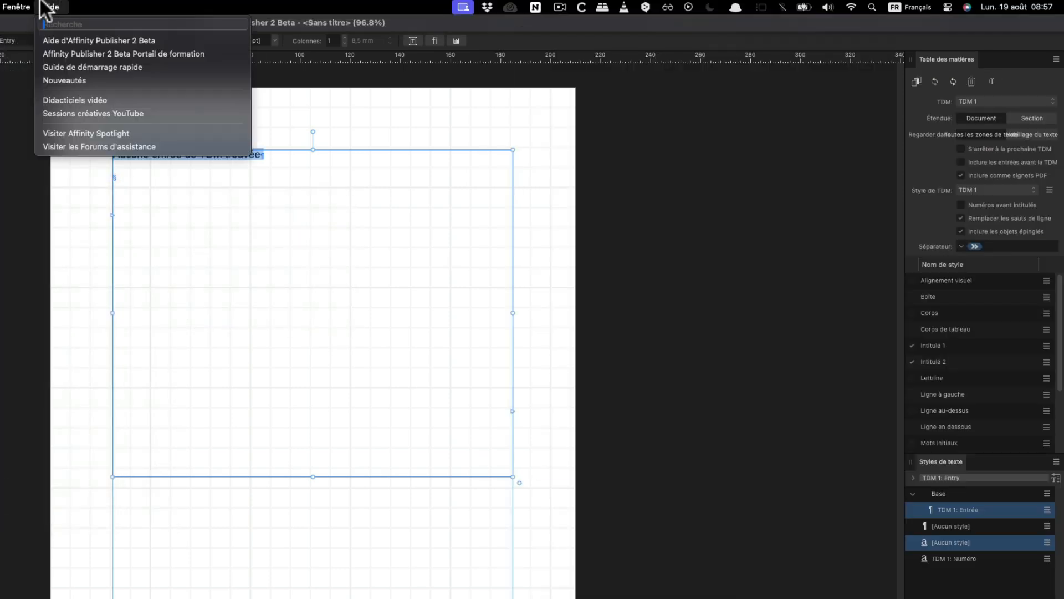
Reset the Studio panels to their default layout
{"action": "mouse_move", "coordinate": [17, 6]}
{"action": "mouse_move", "coordinate": [69, 195]}
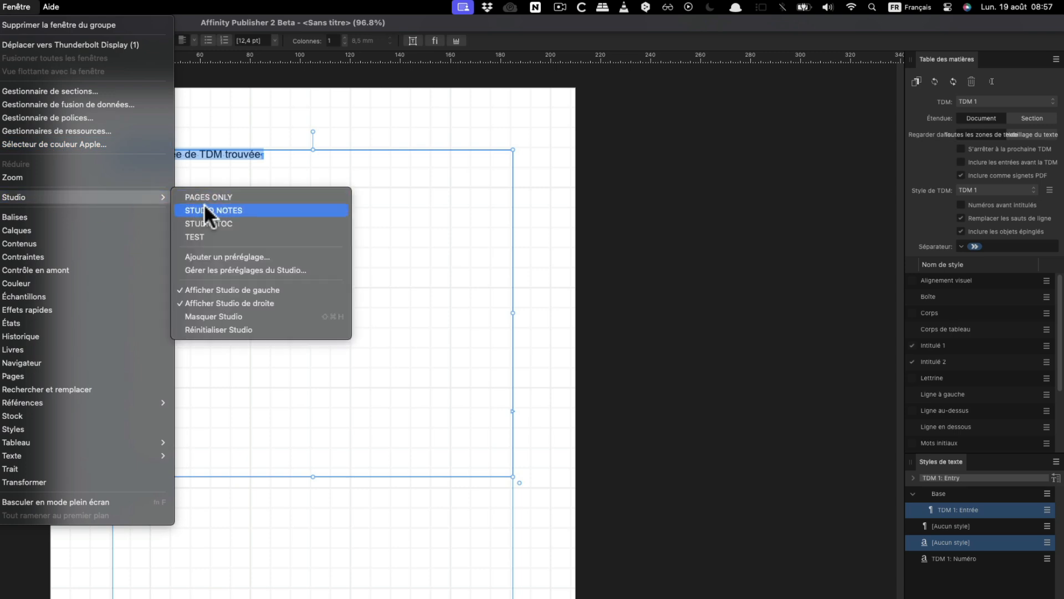
{"action": "left_click", "coordinate": [262, 329]}
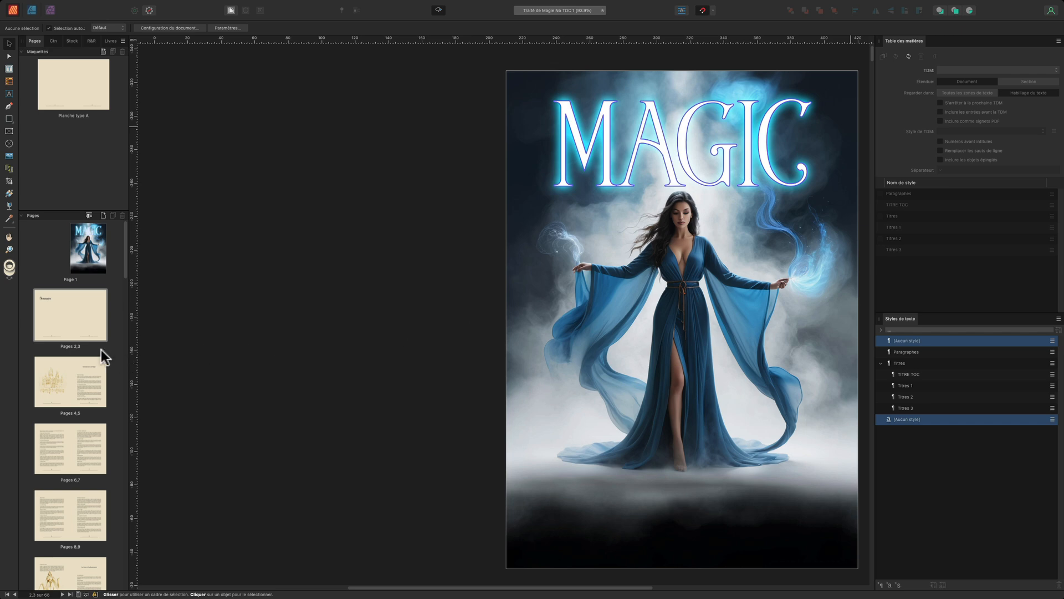
Examine the empty text frames under the Sommaire heading on page 2 and the Table des matières heading on page 66
{"action": "double_click", "coordinate": [73, 346]}
{"action": "left_click", "coordinate": [297, 327]}
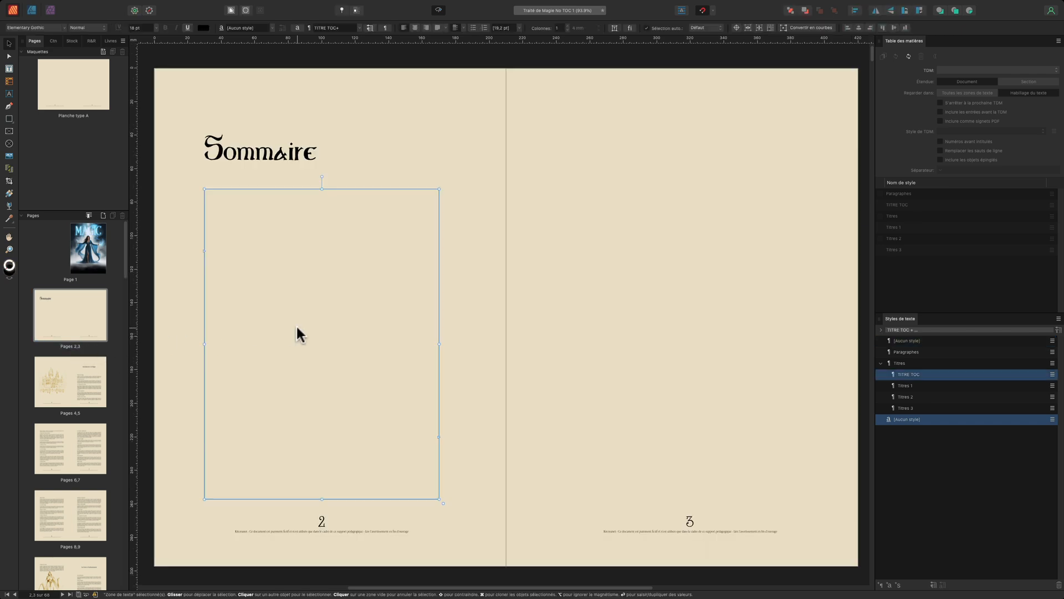
{"action": "left_click", "coordinate": [49, 592]}
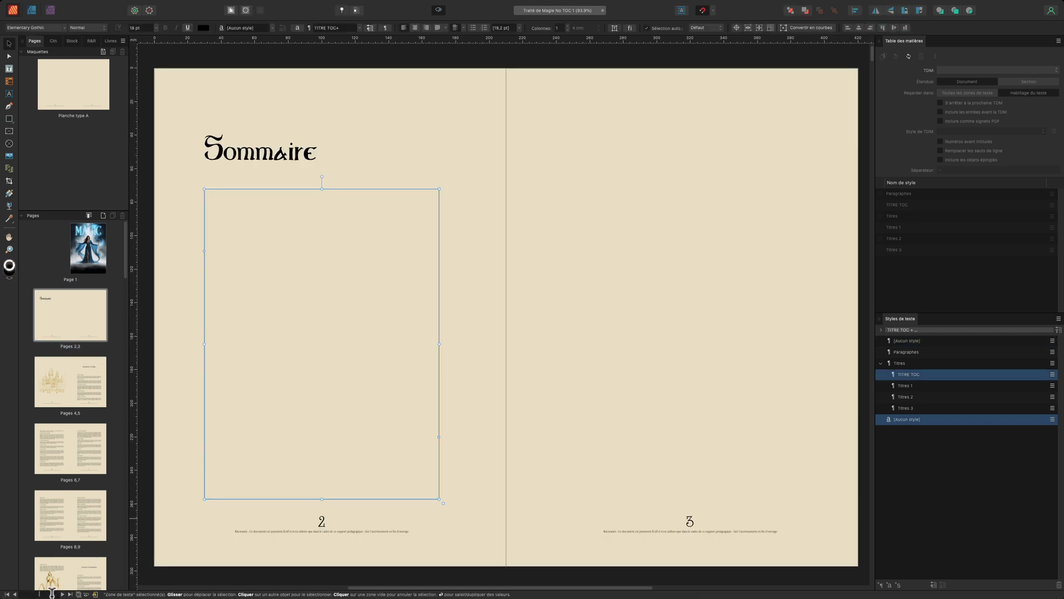
{"action": "type", "text": "66"}
{"action": "key", "text": "Return"}
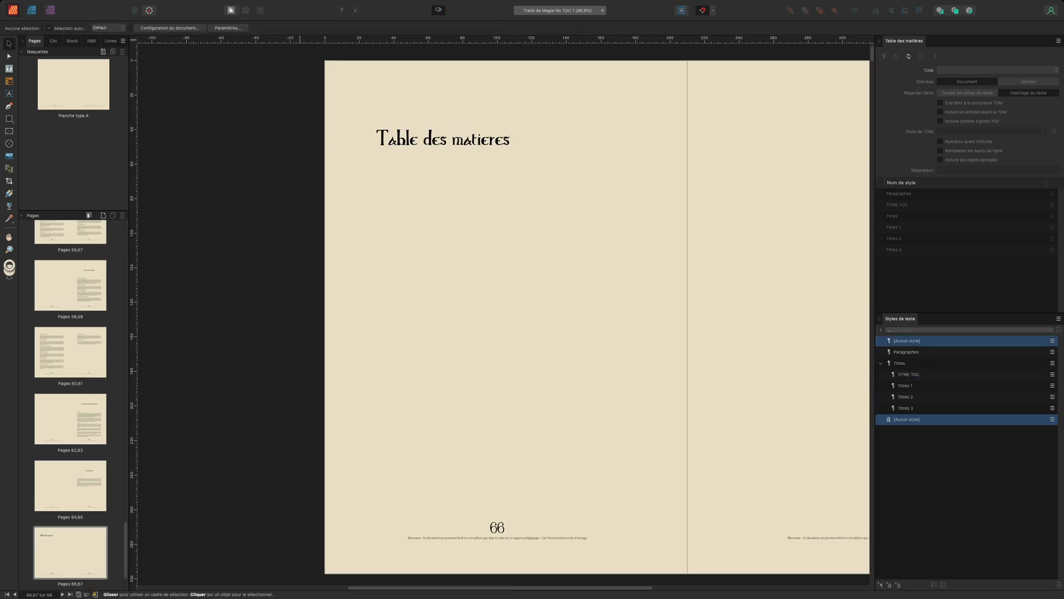
{"action": "left_click", "coordinate": [433, 351]}
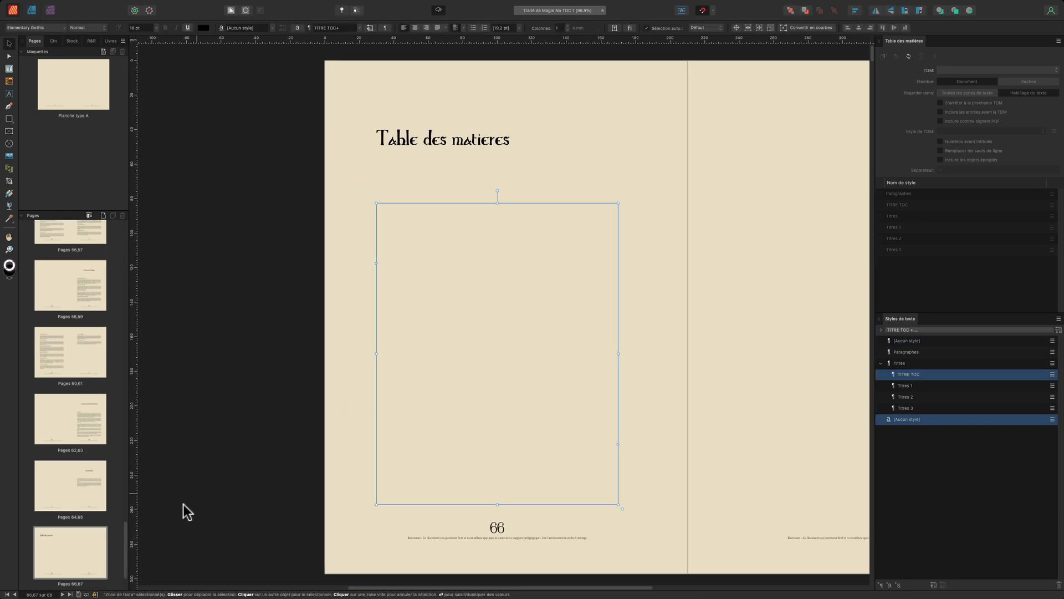
Insert a table of contents in the empty text frame under the Sommaire heading on page 2
{"action": "left_click", "coordinate": [26, 592]}
{"action": "type", "text": "2"}
{"action": "key", "text": "Return"}
{"action": "left_click", "coordinate": [467, 276]}
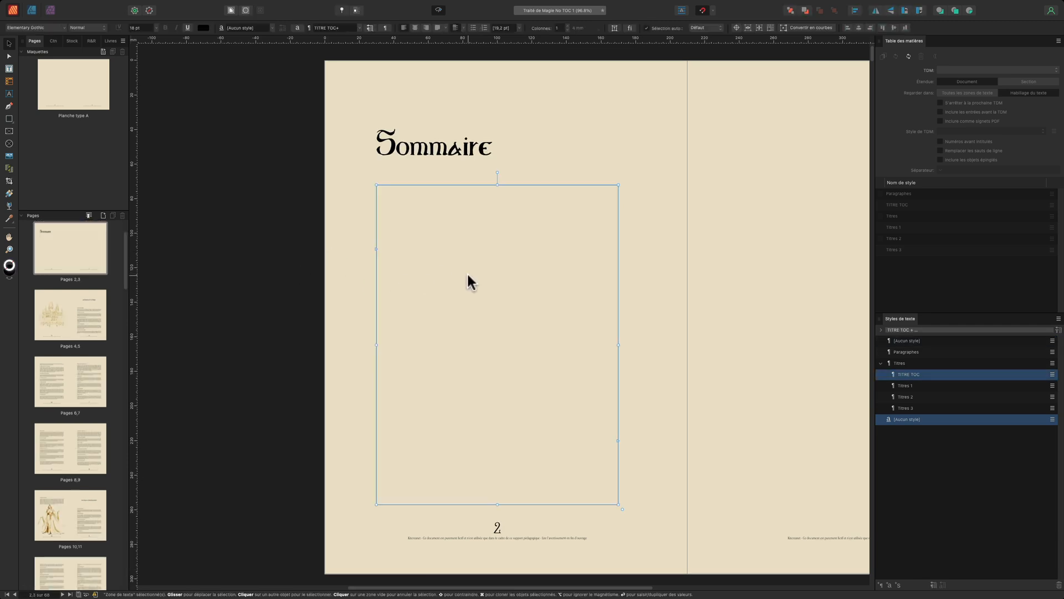
{"action": "double_click", "coordinate": [460, 261]}
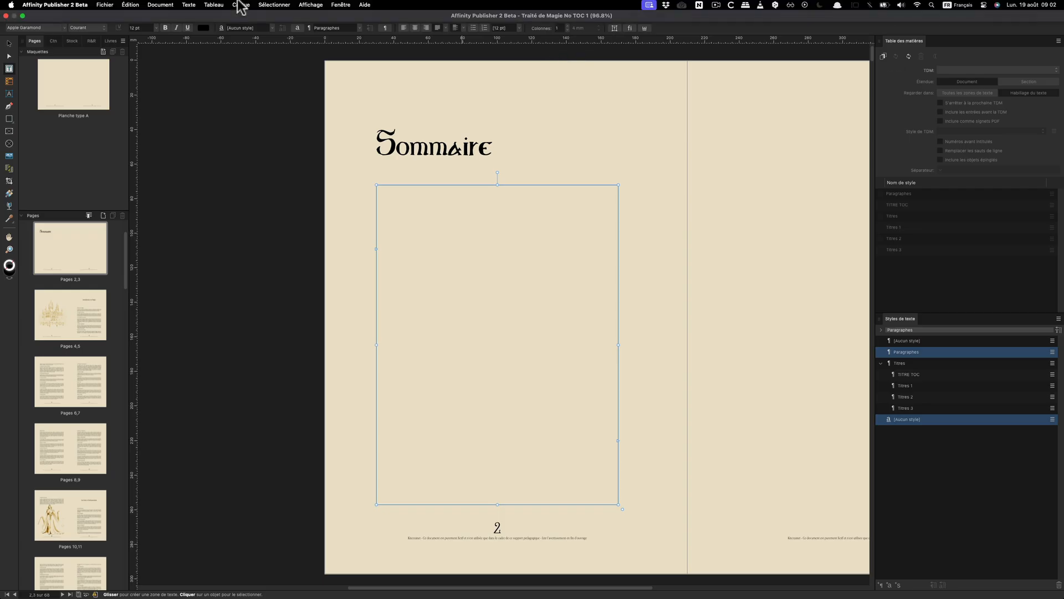
{"action": "left_click", "coordinate": [240, 5]}
{"action": "mouse_move", "coordinate": [194, 5]}
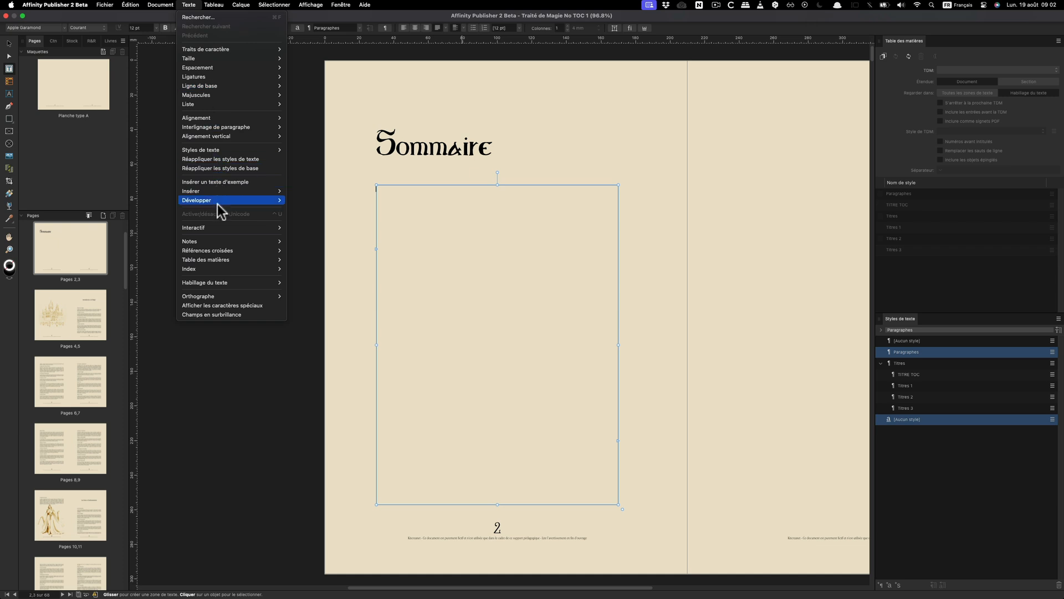
{"action": "mouse_move", "coordinate": [226, 260]}
{"action": "left_click", "coordinate": [299, 260]}
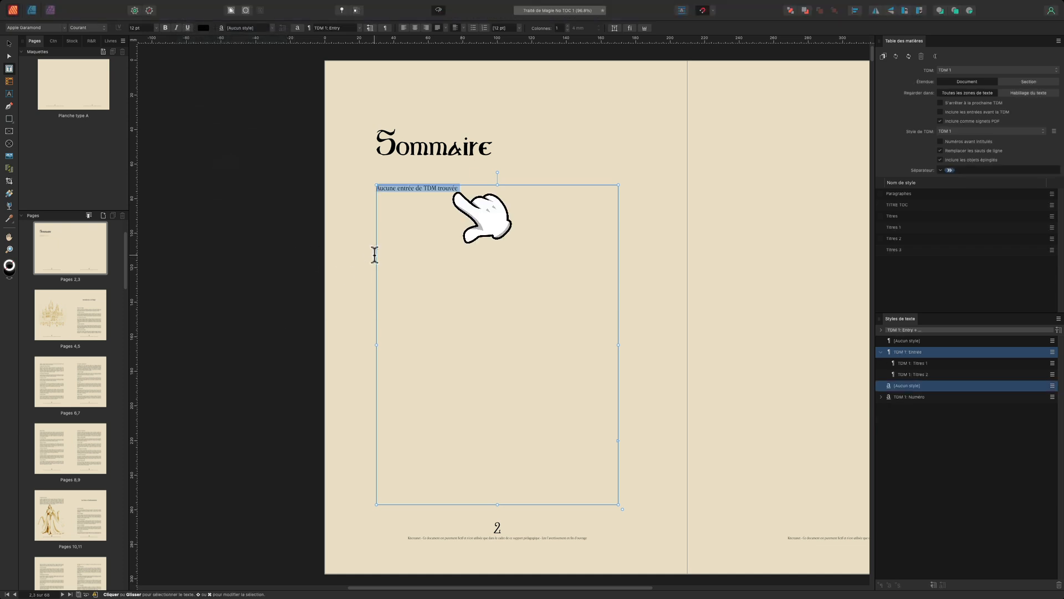
{"action": "key", "text": "Right"}
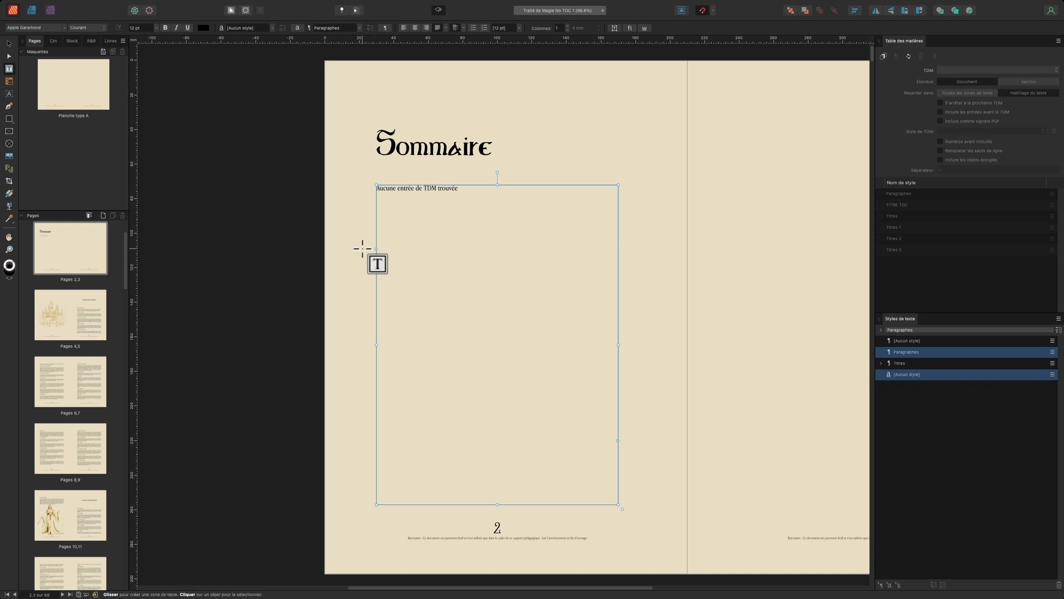
{"action": "key", "text": "Escape"}
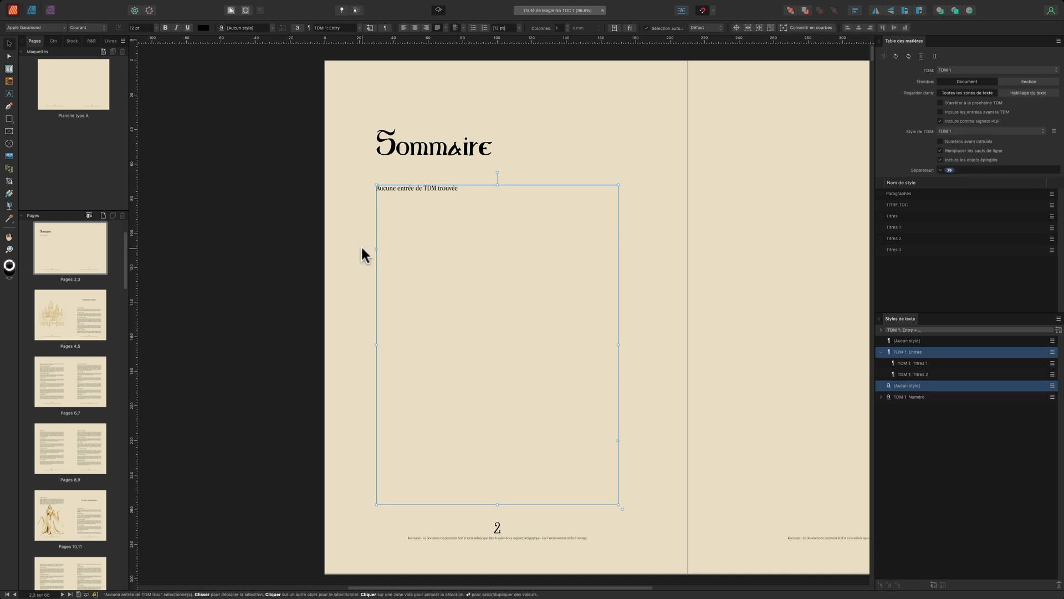
Check which text styles are applied to the chapter title, section heading and first subheading on page 5
{"action": "left_click", "coordinate": [71, 348]}
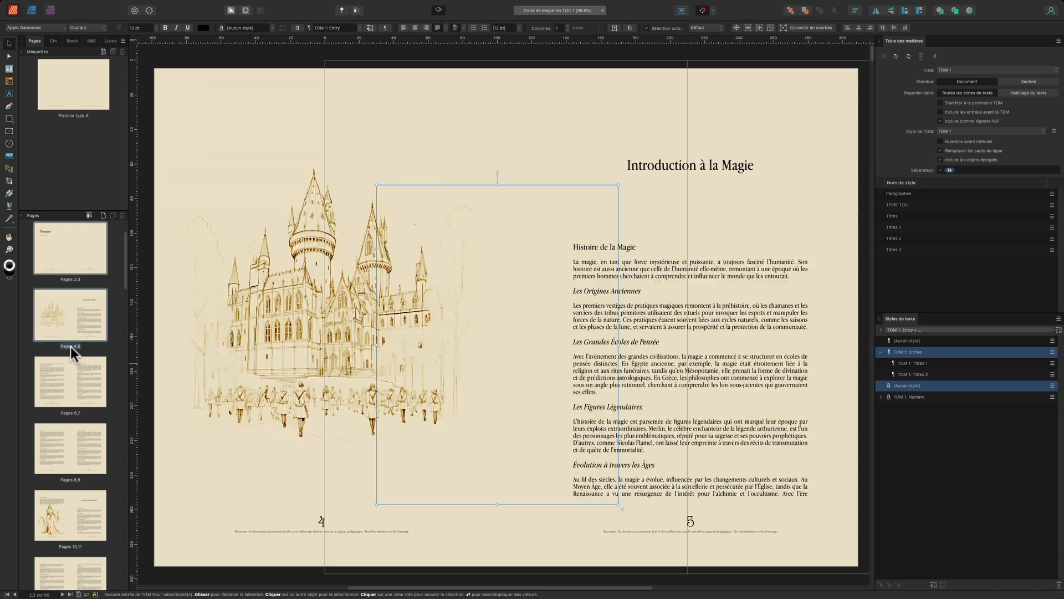
{"action": "double_click", "coordinate": [593, 300]}
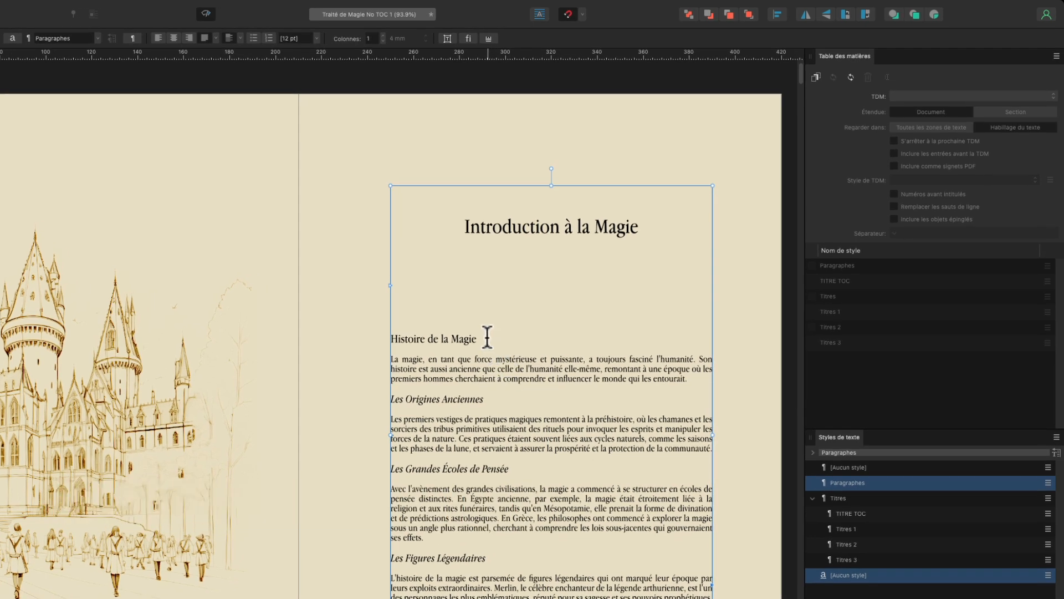
{"action": "left_click", "coordinate": [547, 225]}
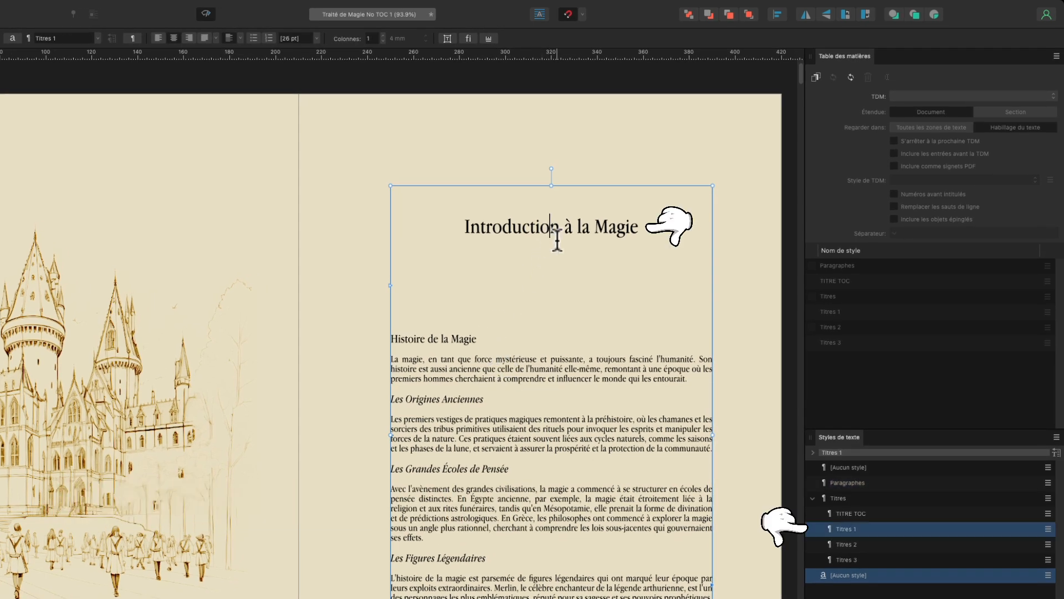
{"action": "left_click", "coordinate": [449, 336]}
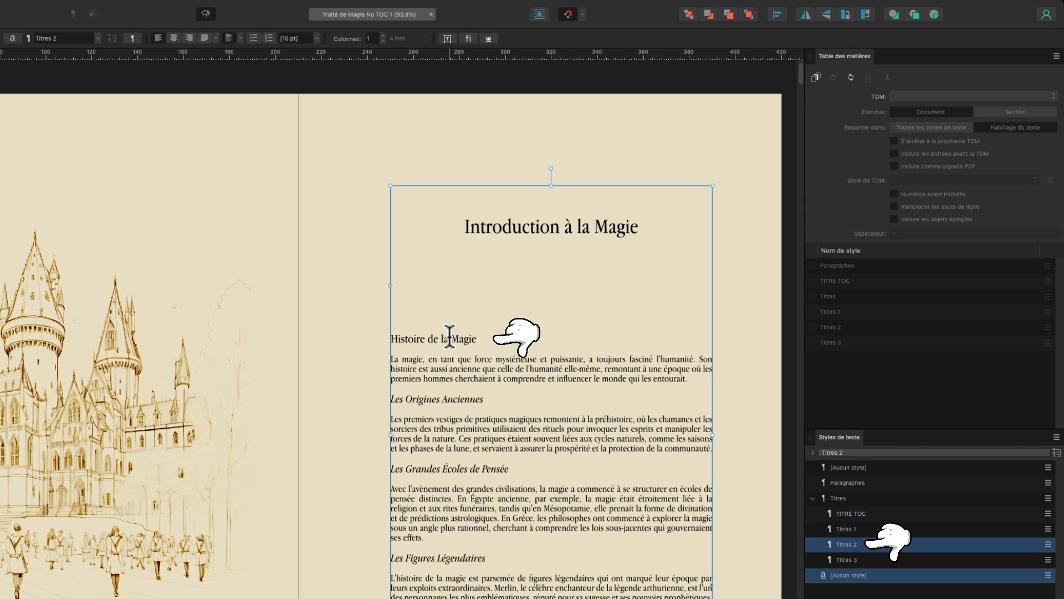
{"action": "left_click", "coordinate": [449, 398]}
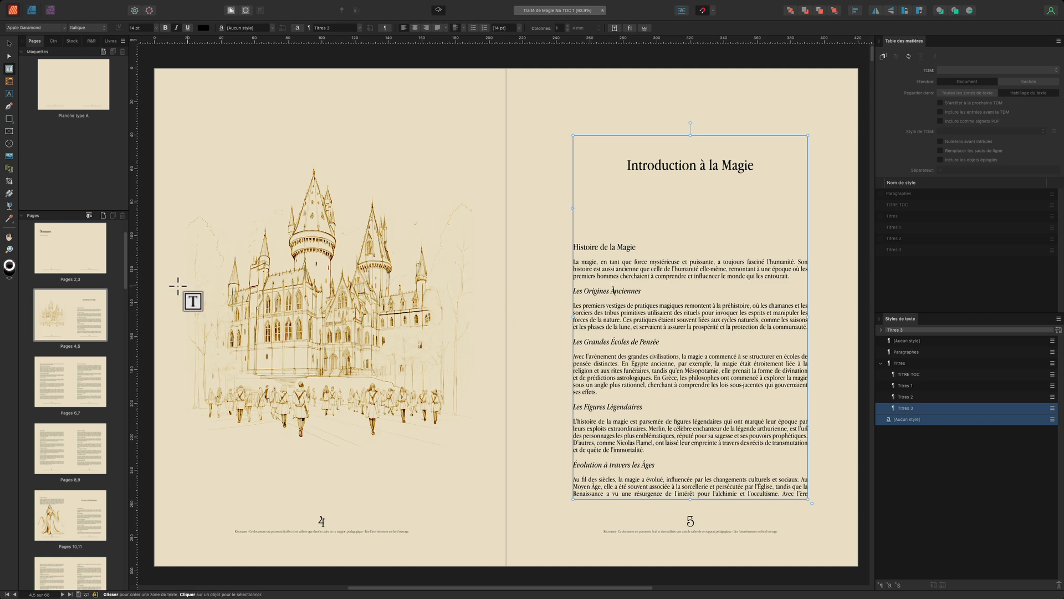
Include paragraphs with the Titres 1 style as entries in the table of contents on page 2
{"action": "left_click", "coordinate": [61, 274]}
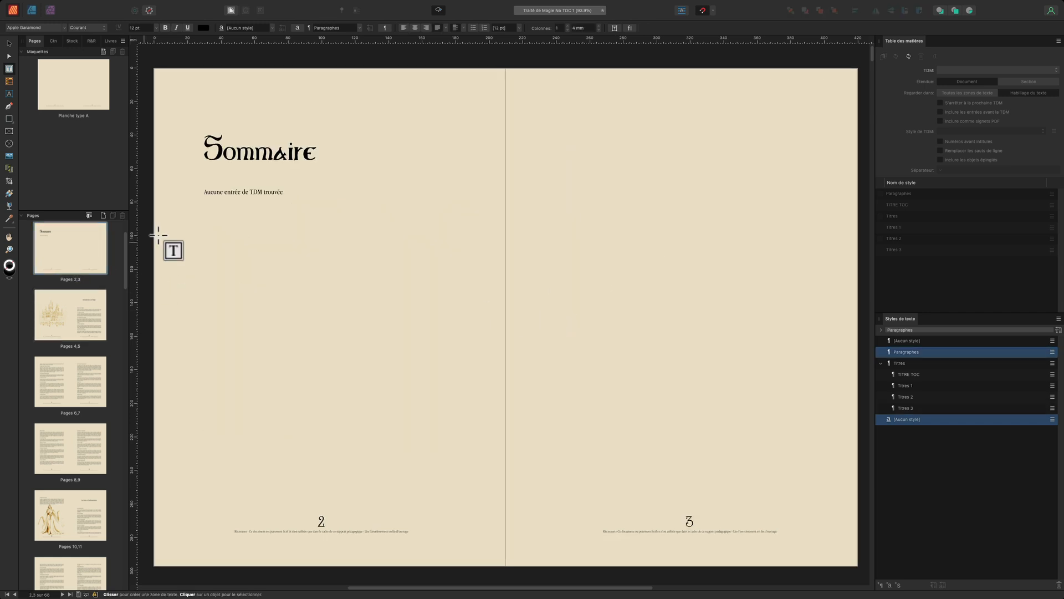
{"action": "left_click", "coordinate": [9, 44]}
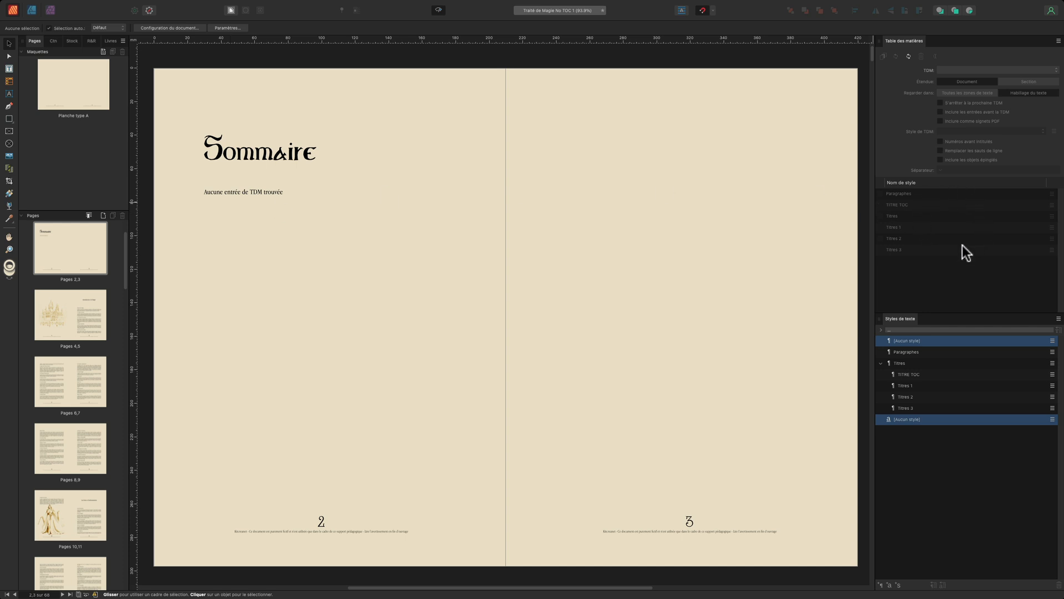
{"action": "left_click", "coordinate": [338, 238]}
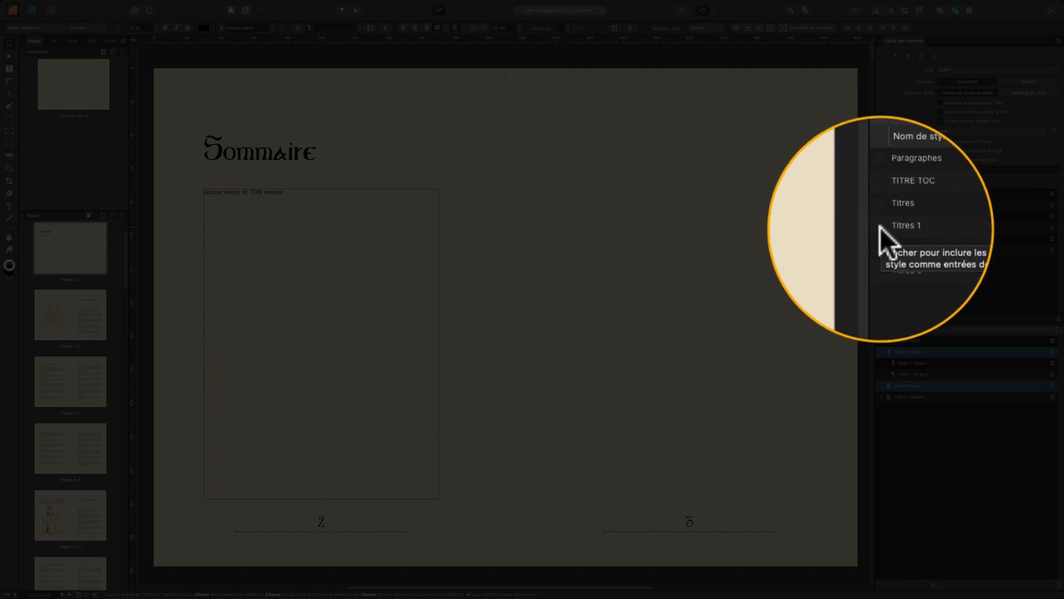
{"action": "left_click", "coordinate": [880, 228]}
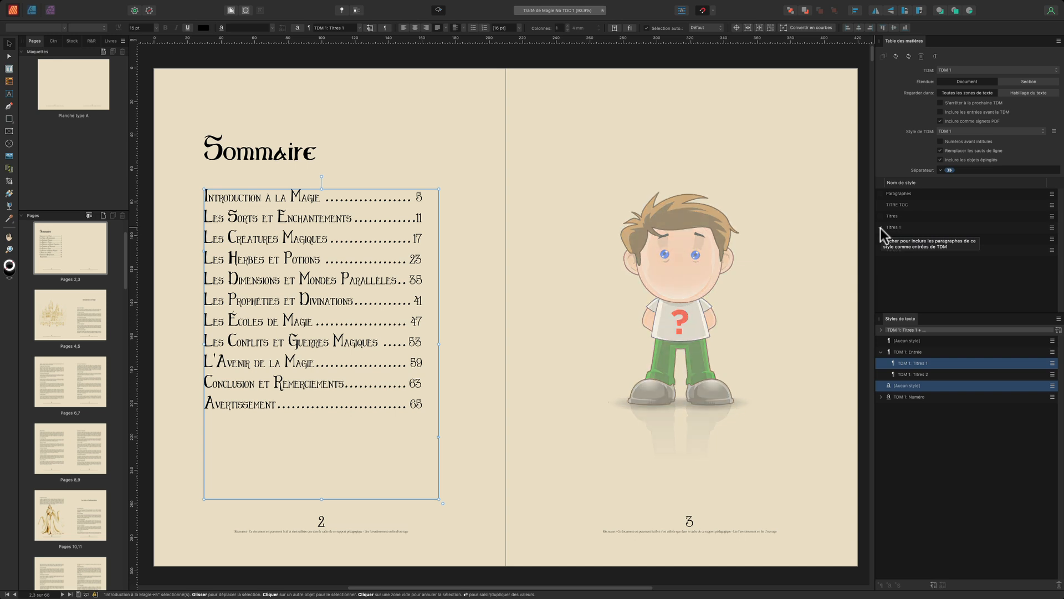
{"action": "left_click", "coordinate": [880, 228]}
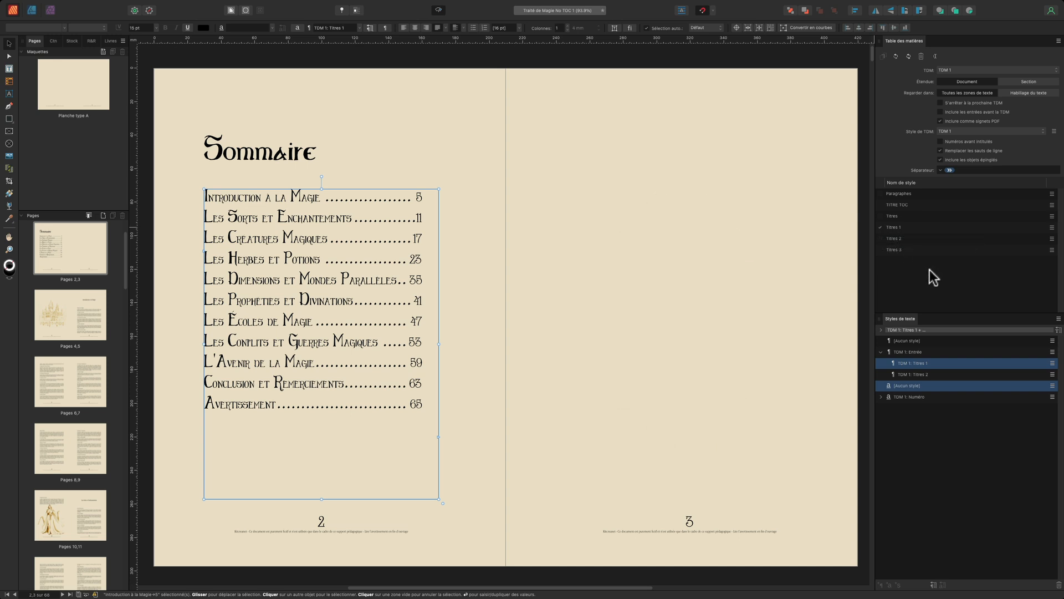
Compare the text styles listed for the table of contents with those of the Introduction à la Magie title on page 5
{"action": "left_click", "coordinate": [784, 274]}
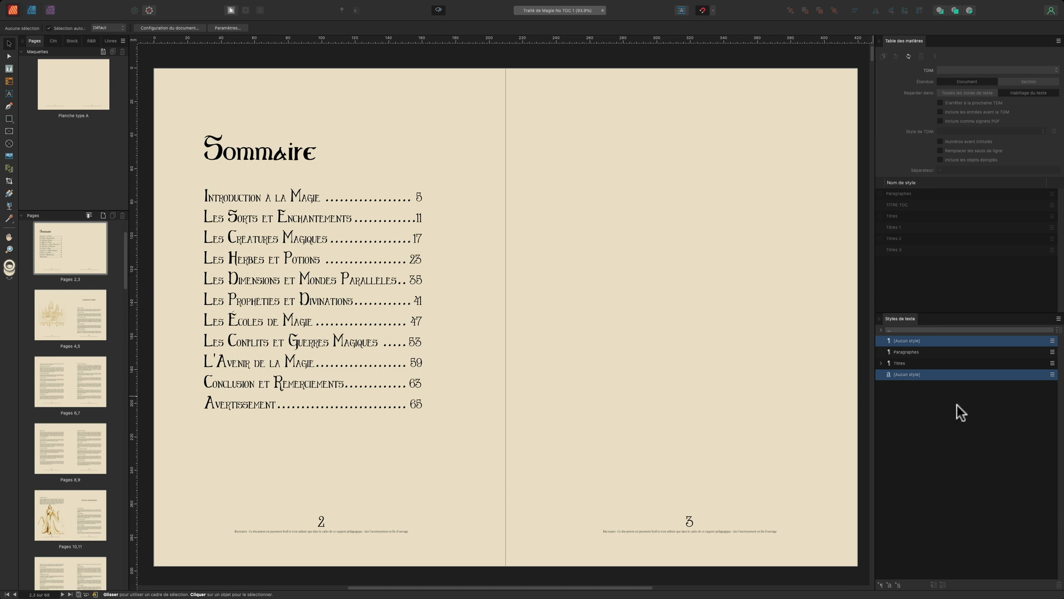
{"action": "left_click", "coordinate": [880, 363]}
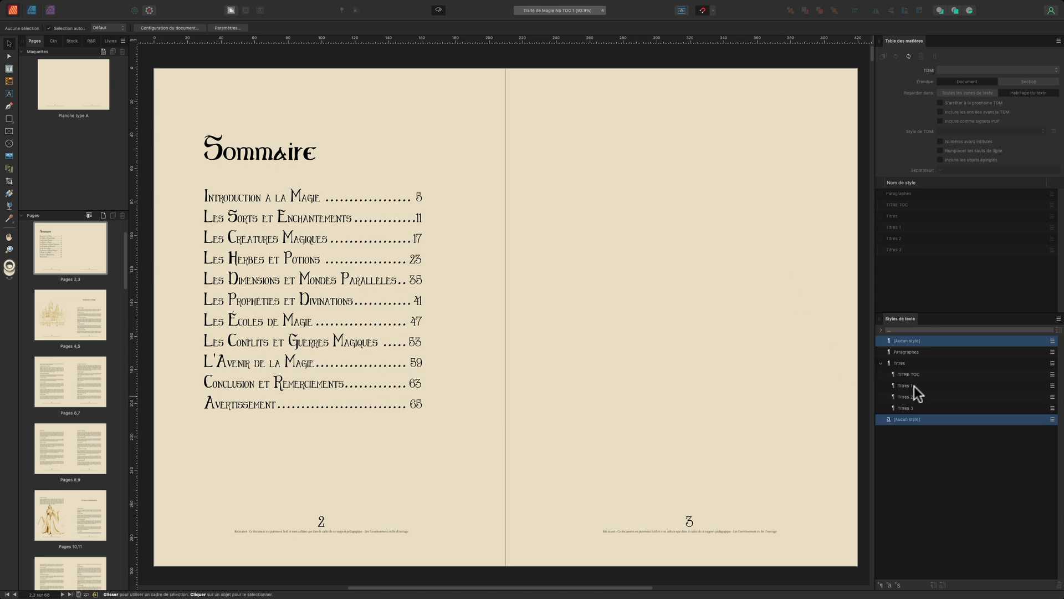
{"action": "left_click", "coordinate": [383, 349]}
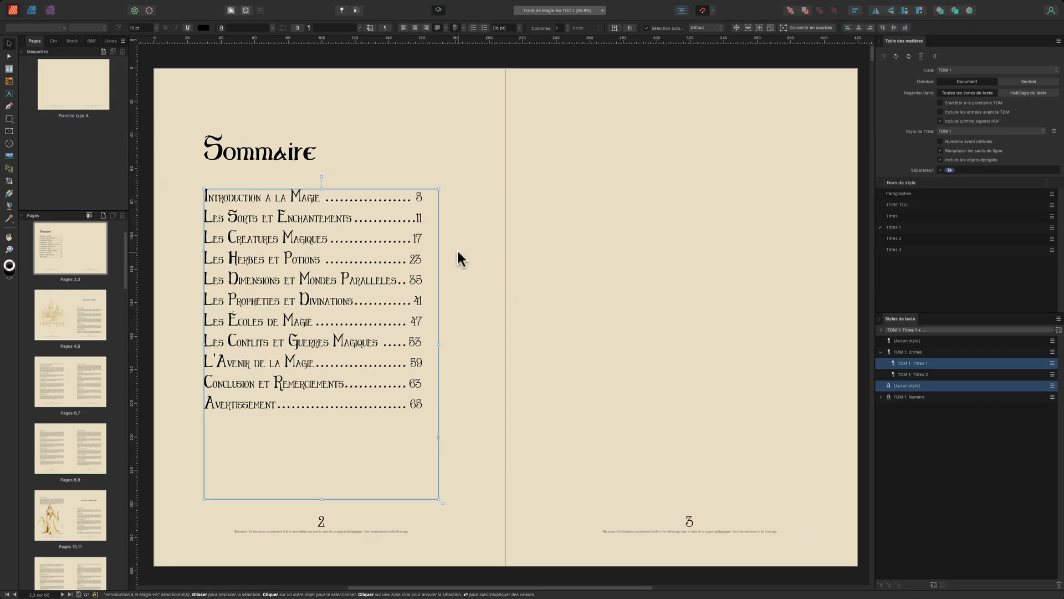
{"action": "left_click", "coordinate": [61, 344]}
{"action": "double_click", "coordinate": [737, 176]}
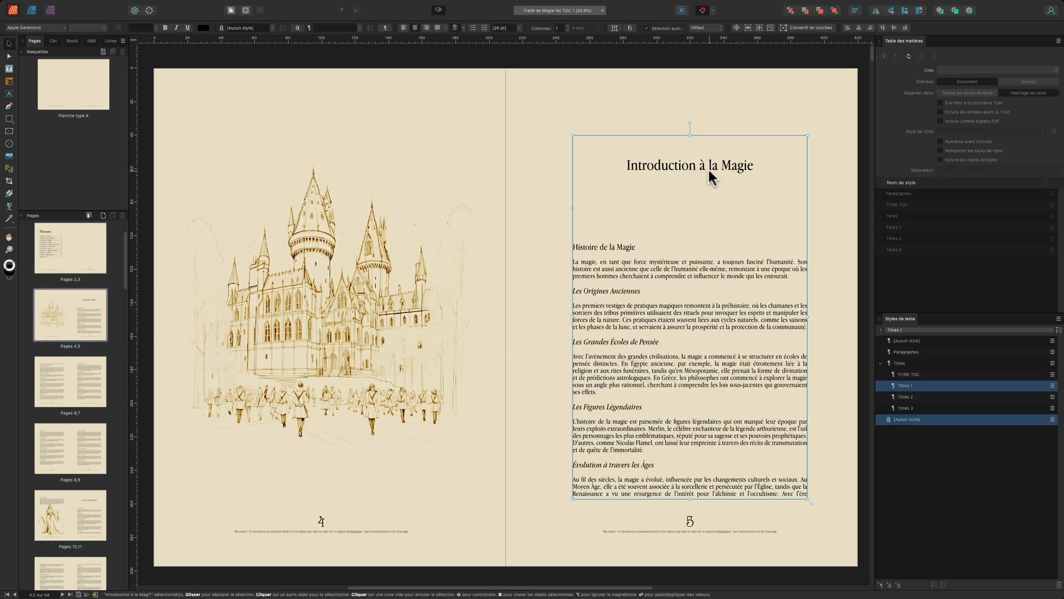
{"action": "left_click", "coordinate": [69, 272]}
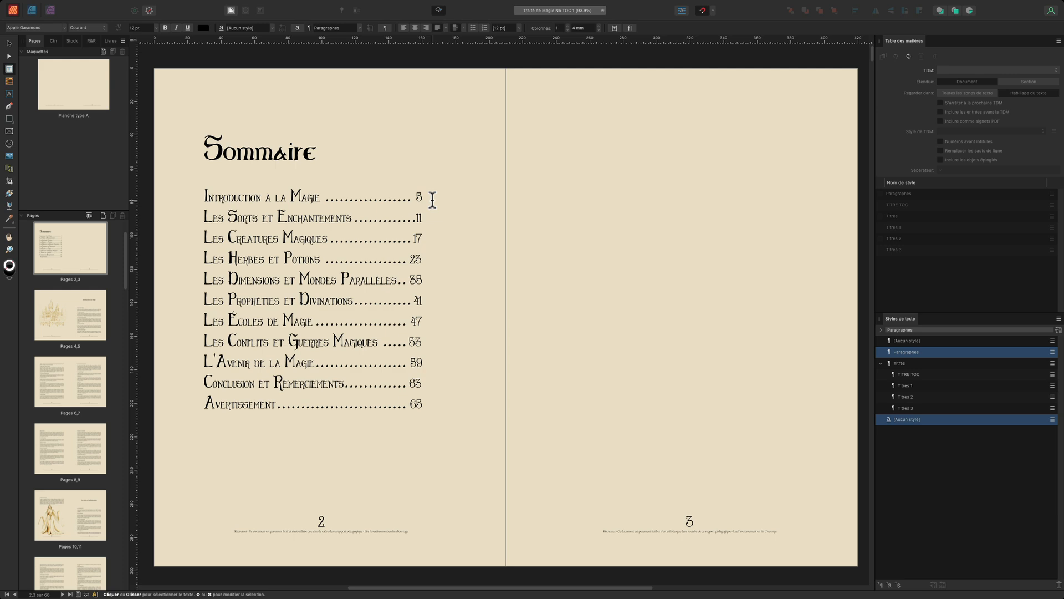
{"action": "left_click", "coordinate": [471, 211]}
{"action": "double_click", "coordinate": [672, 169]}
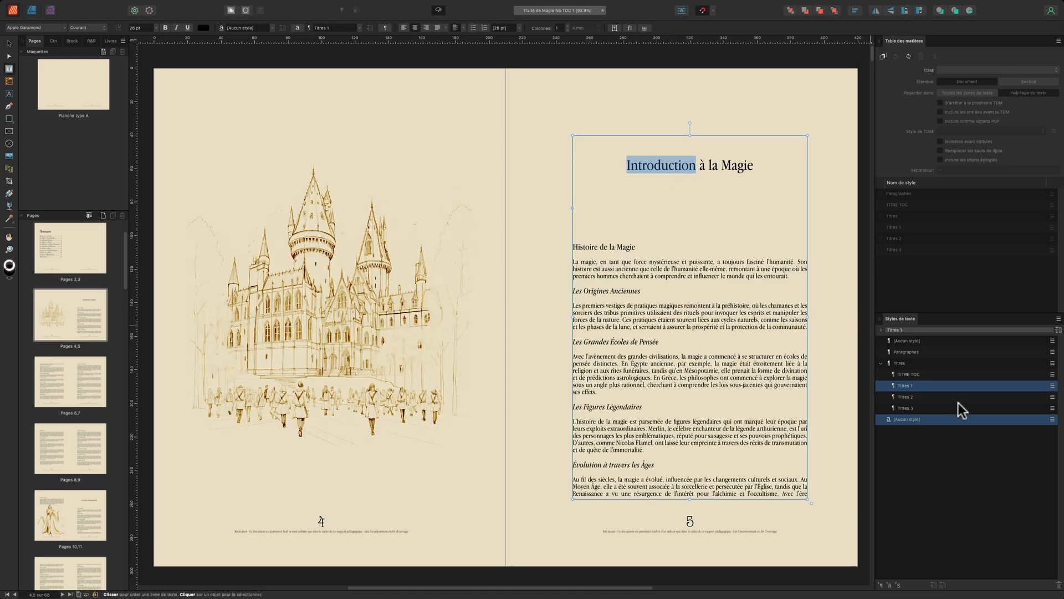
Rename the table of contents on page 2 as SOMAIRE
{"action": "left_click", "coordinate": [76, 274]}
{"action": "left_click", "coordinate": [261, 197]}
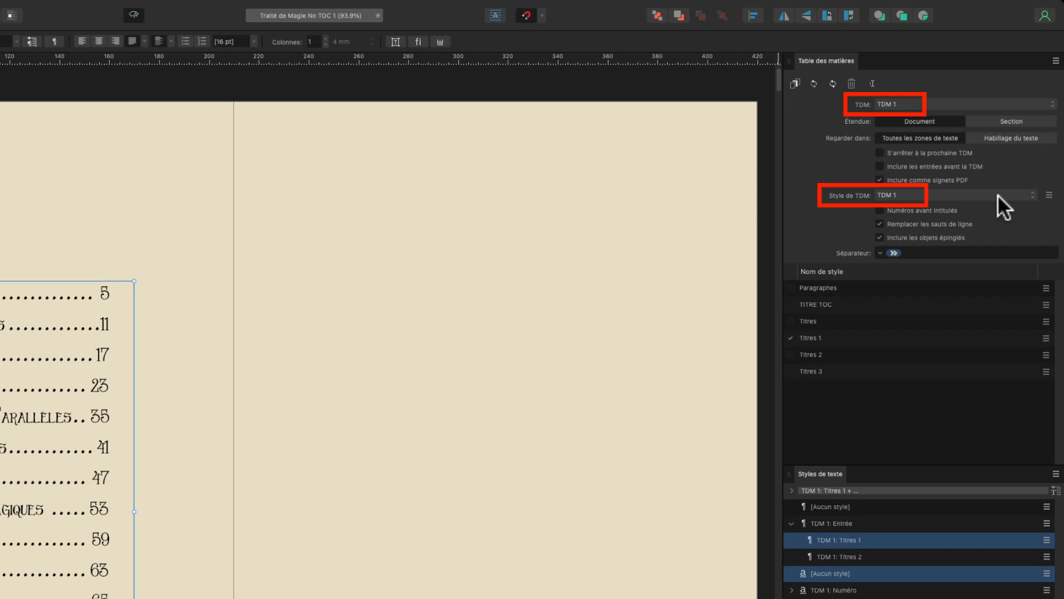
{"action": "left_click", "coordinate": [873, 82]}
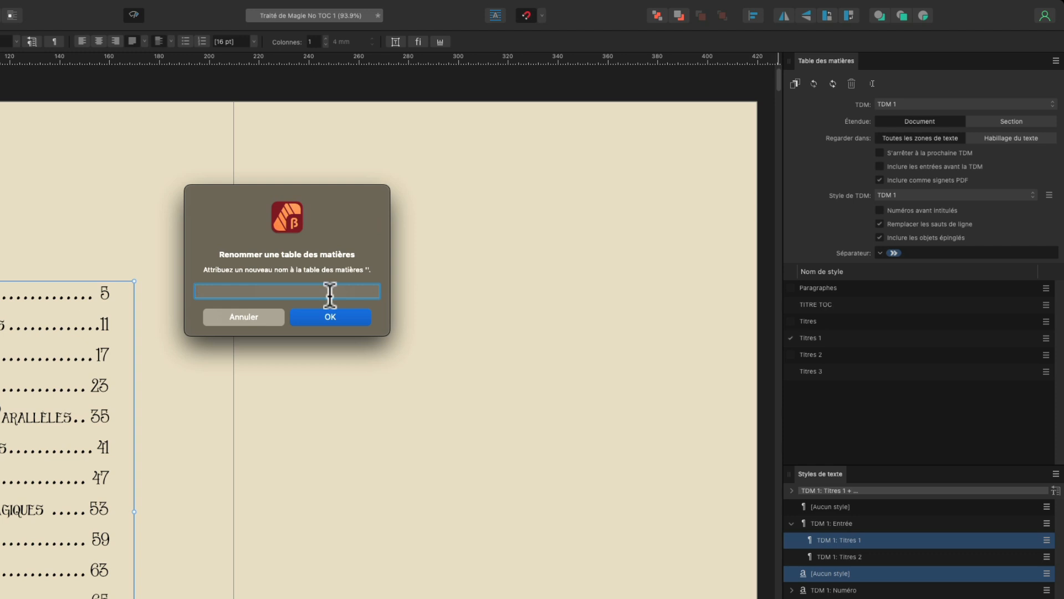
{"action": "type", "text": "SOMAIRE"}
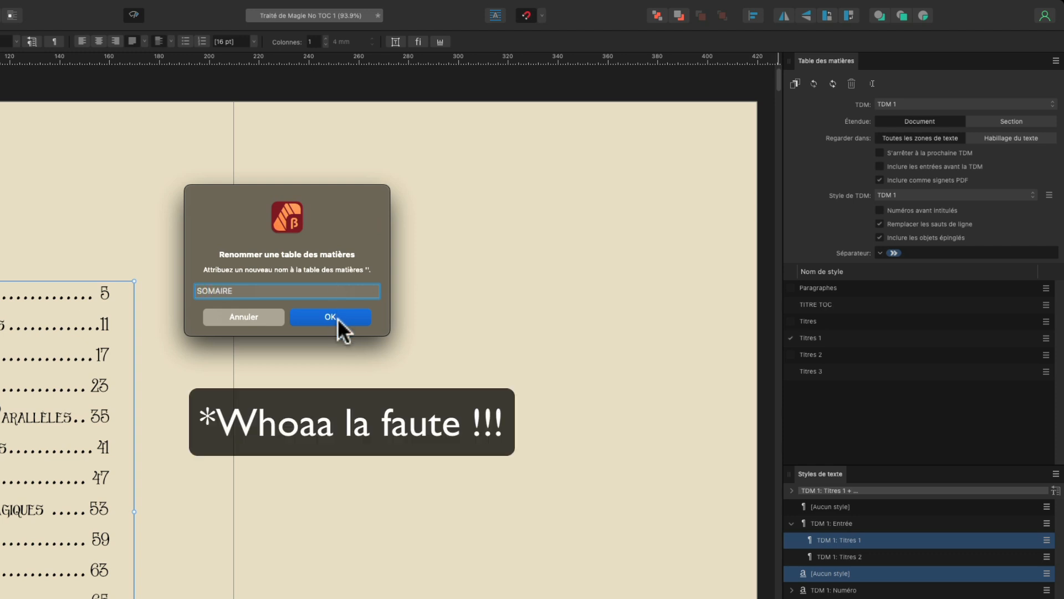
{"action": "left_click", "coordinate": [339, 322]}
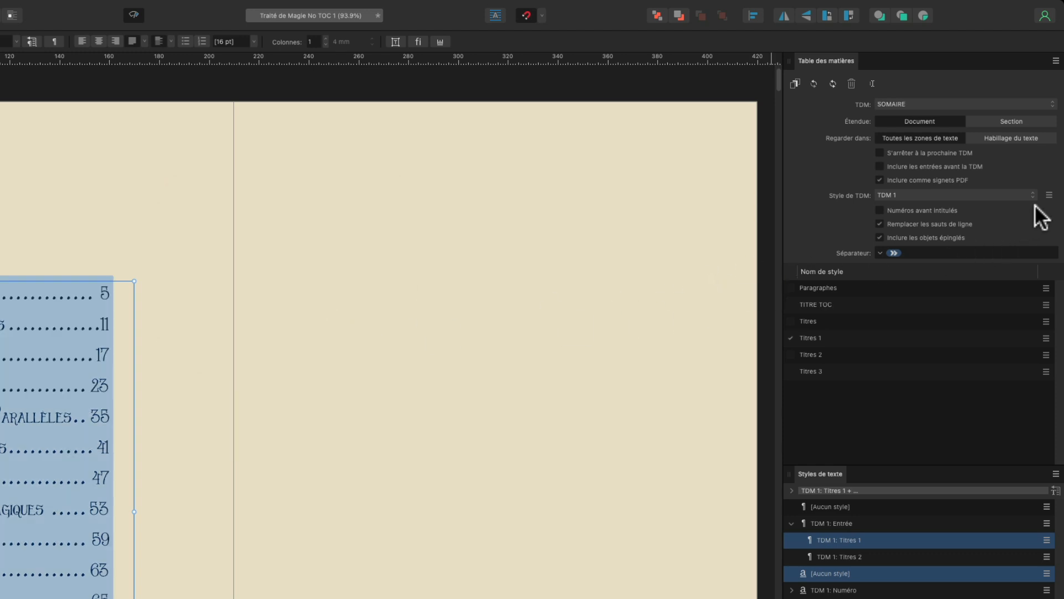
Rename the table of contents style TDM 1 as SOMMAIRE
{"action": "left_click", "coordinate": [1049, 195]}
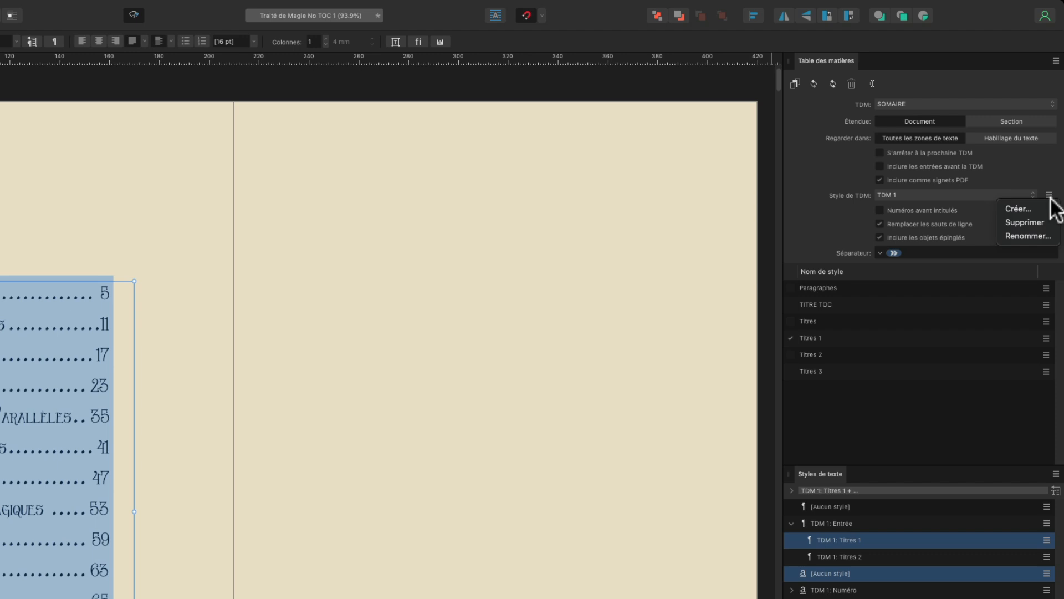
{"action": "left_click", "coordinate": [1028, 236]}
{"action": "type", "text": "SOMMAIRE"}
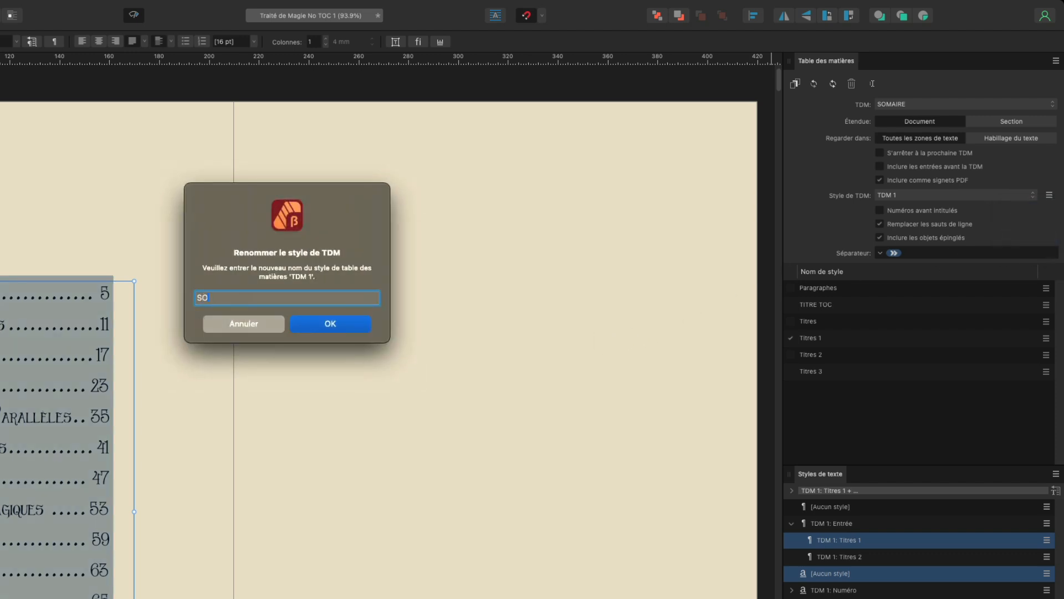
{"action": "left_click", "coordinate": [322, 327]}
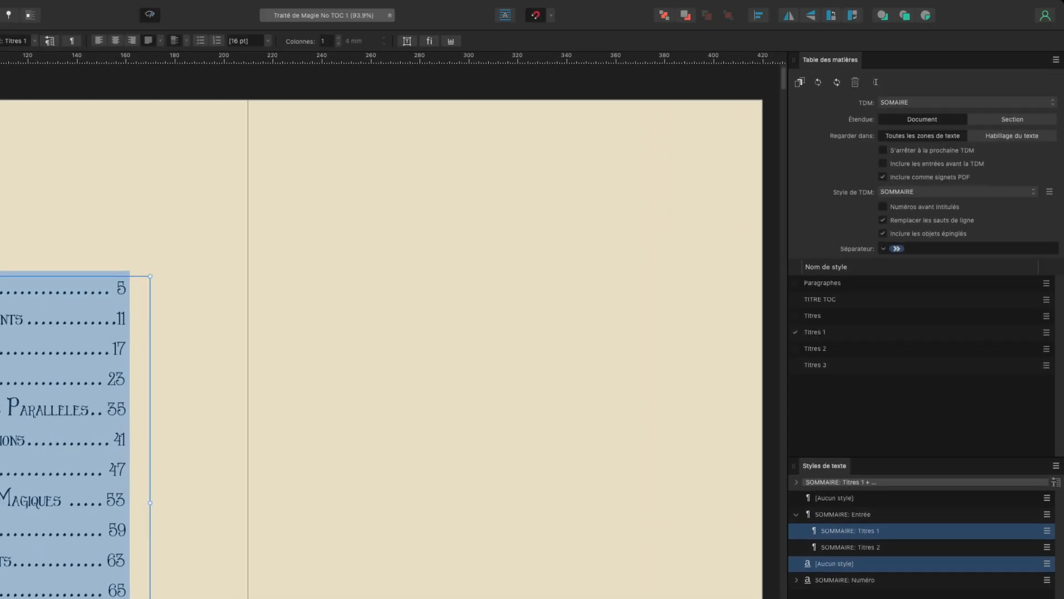
Draw a text frame on page 3 and insert a table of contents of Titres 1 headings using the SOMMAIRE table of contents style
{"action": "left_click_drag", "start_coordinate": [326, 262], "coordinate": [680, 597]}
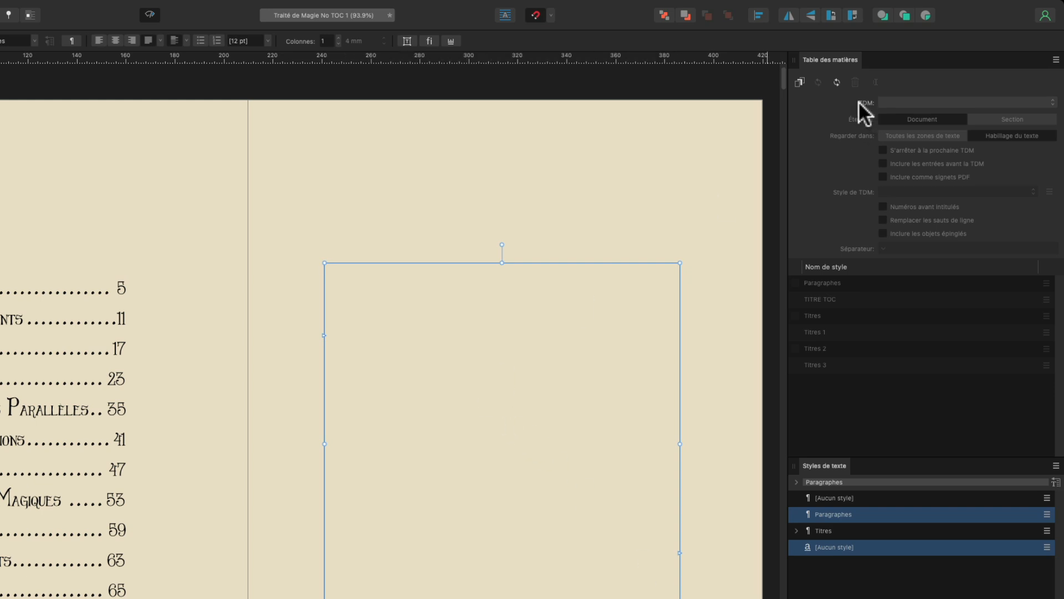
{"action": "left_click", "coordinate": [800, 82]}
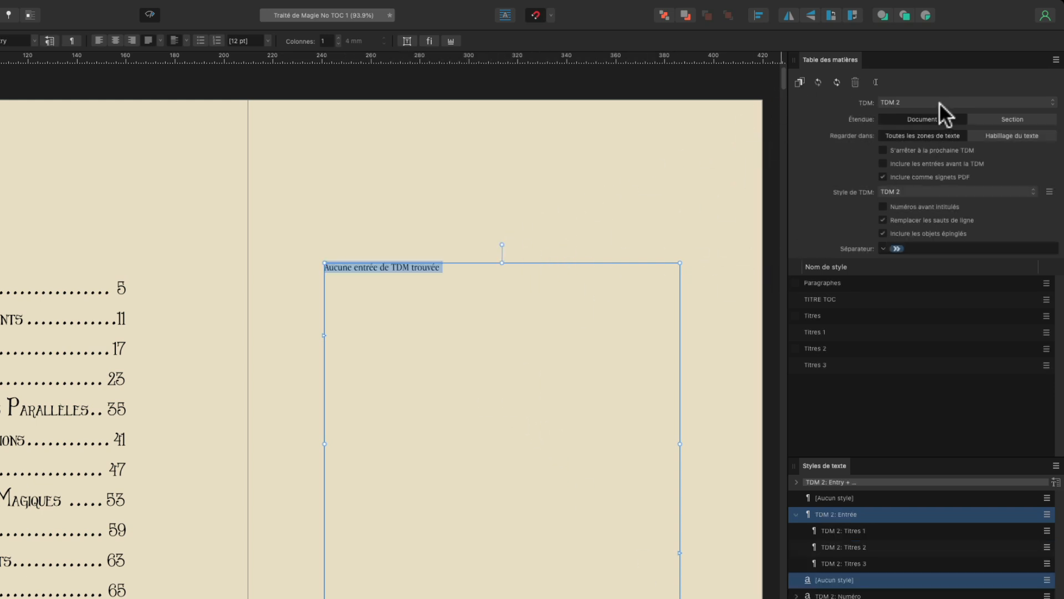
{"action": "left_click", "coordinate": [796, 332]}
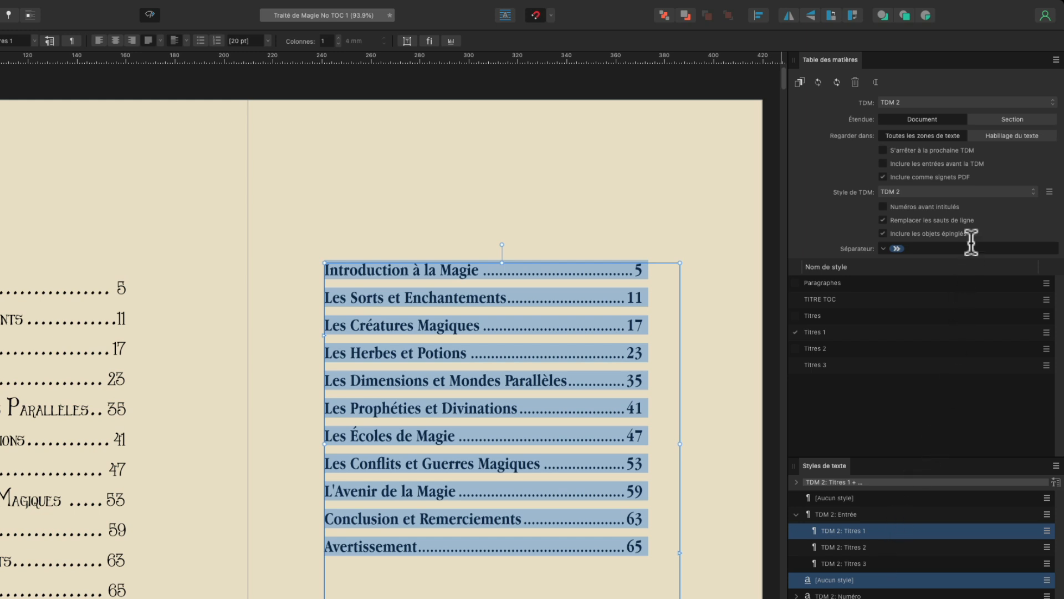
{"action": "left_click", "coordinate": [977, 192]}
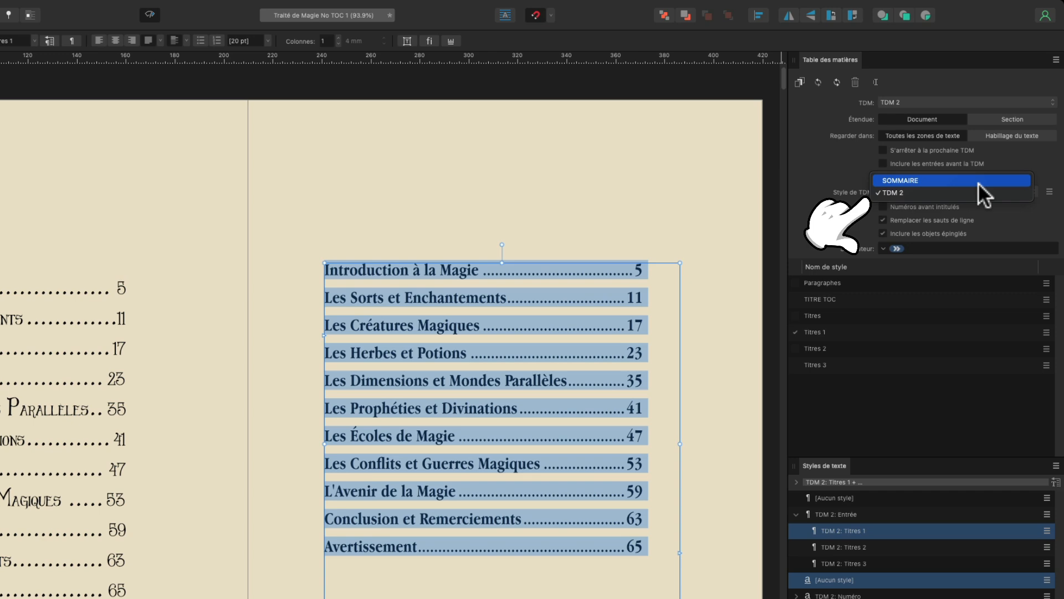
{"action": "left_click", "coordinate": [978, 182]}
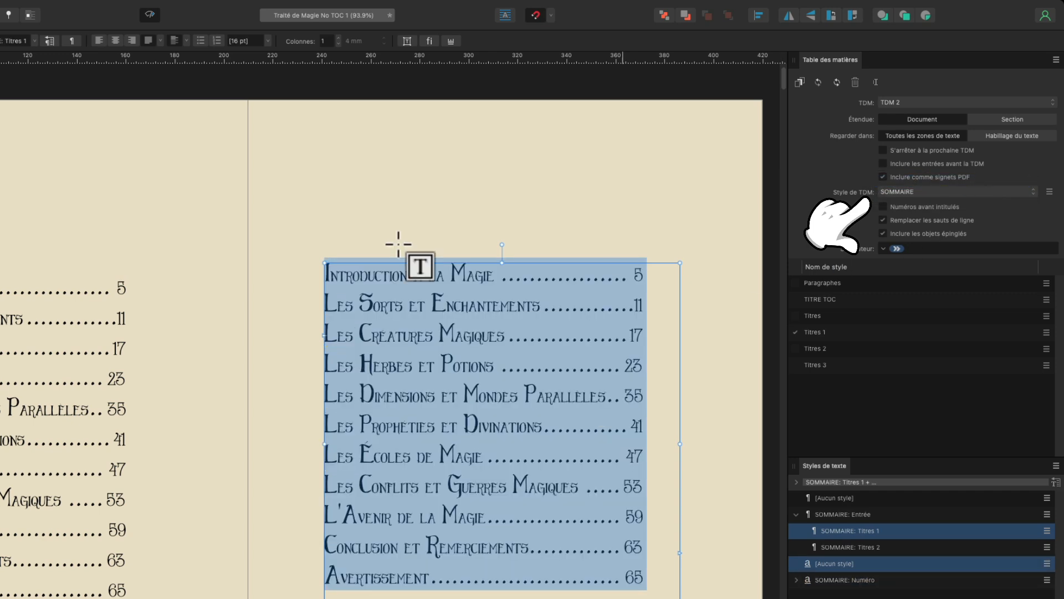
Delete the table of contents frame on page 3
{"action": "key", "text": "Escape"}
{"action": "left_click", "coordinate": [195, 189]}
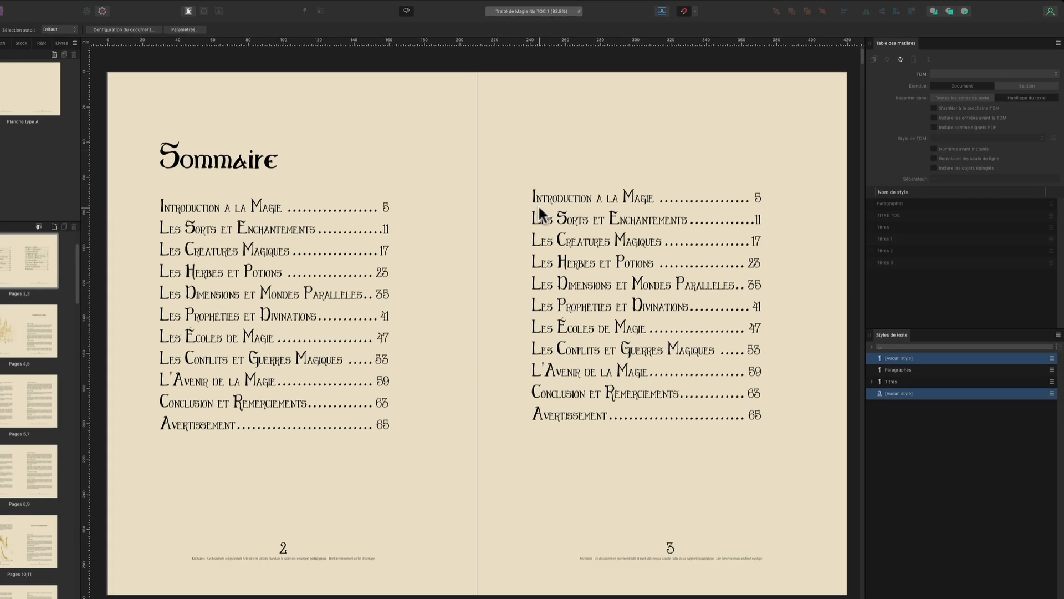
{"action": "left_click", "coordinate": [541, 221]}
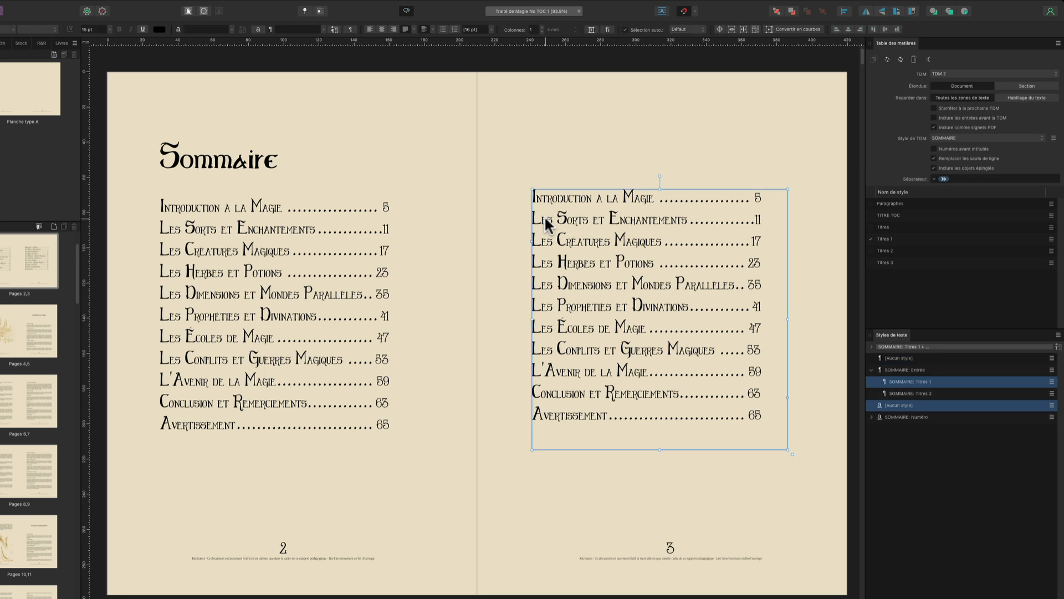
{"action": "key", "text": "Delete"}
Examine the colour, typography and paragraph settings of the SOMMAIRE: Titres 1 text style used by the page 2 table of contents
{"action": "left_click", "coordinate": [274, 337]}
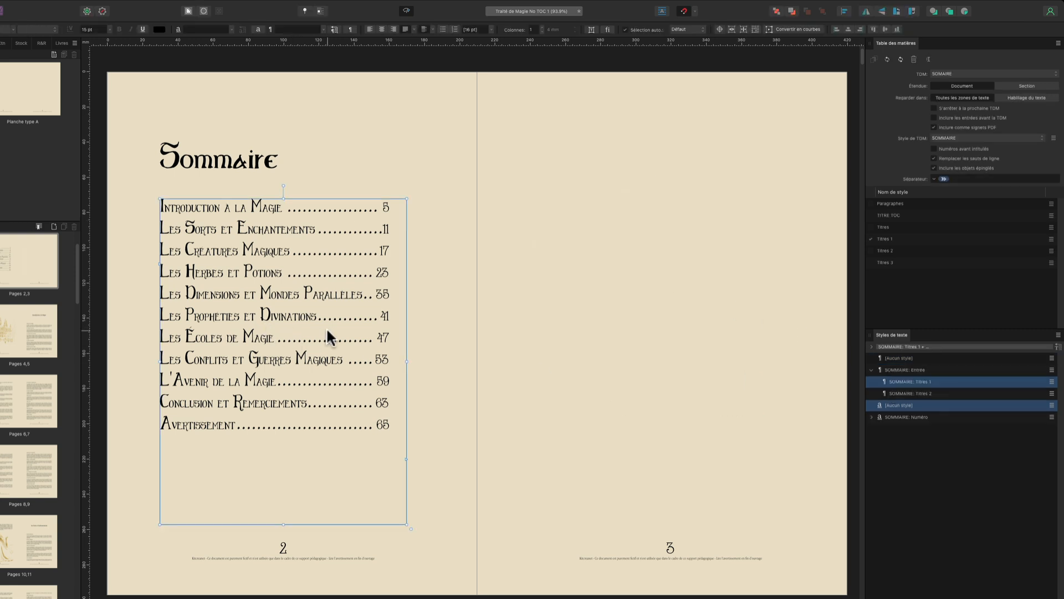
{"action": "right_click", "coordinate": [893, 383]}
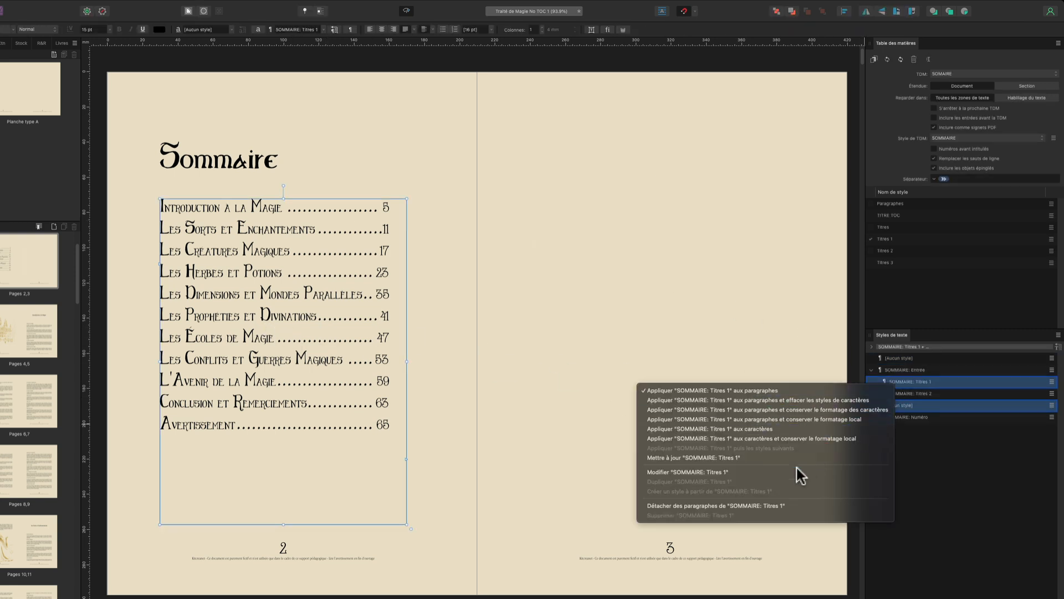
{"action": "left_click", "coordinate": [777, 472]}
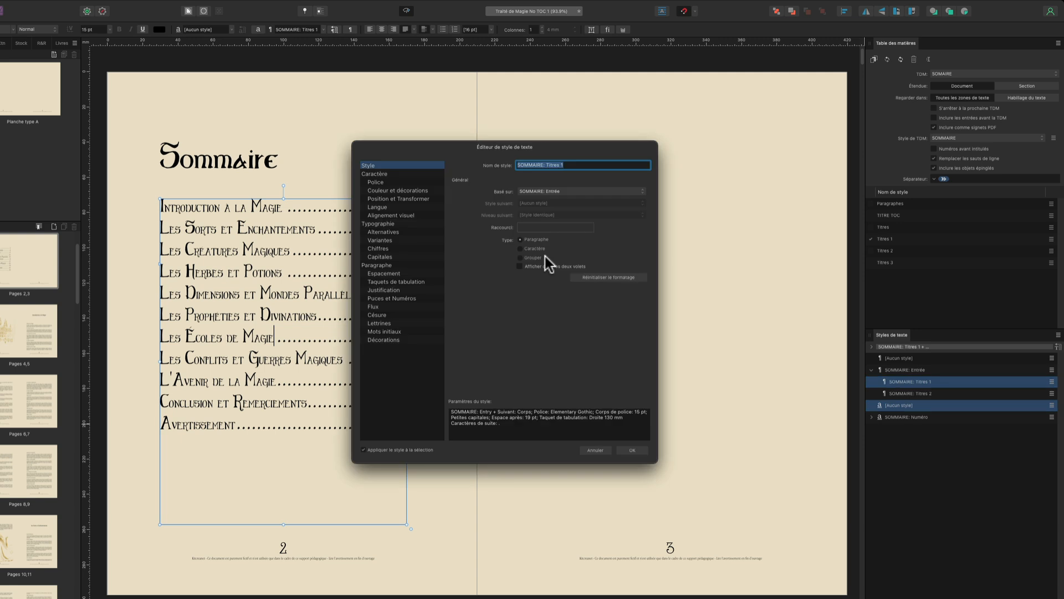
{"action": "left_click", "coordinate": [432, 191]}
{"action": "left_click", "coordinate": [419, 224]}
{"action": "left_click", "coordinate": [424, 264]}
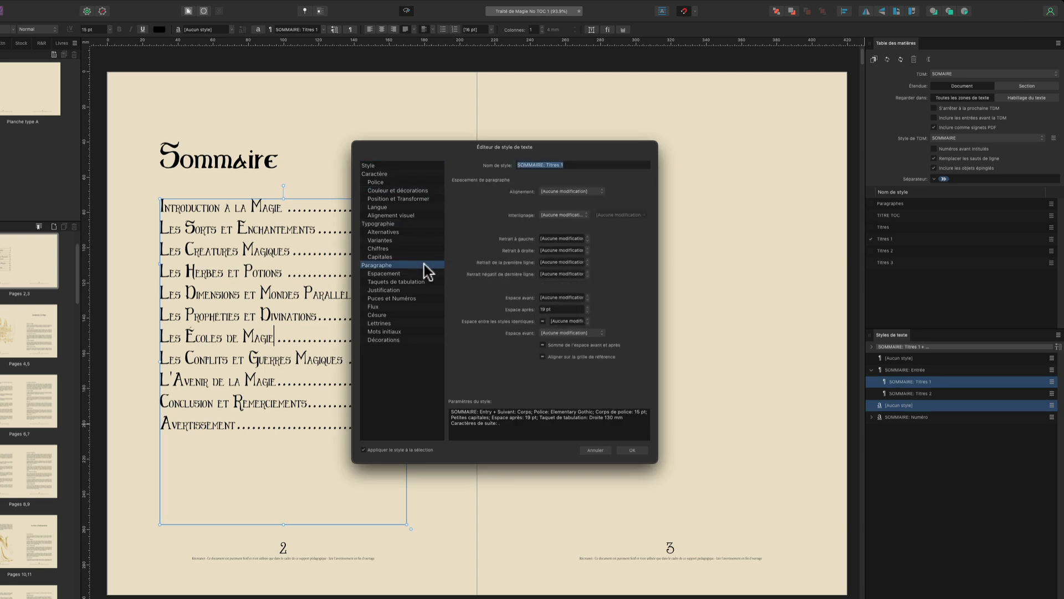
{"action": "left_click", "coordinate": [597, 450]}
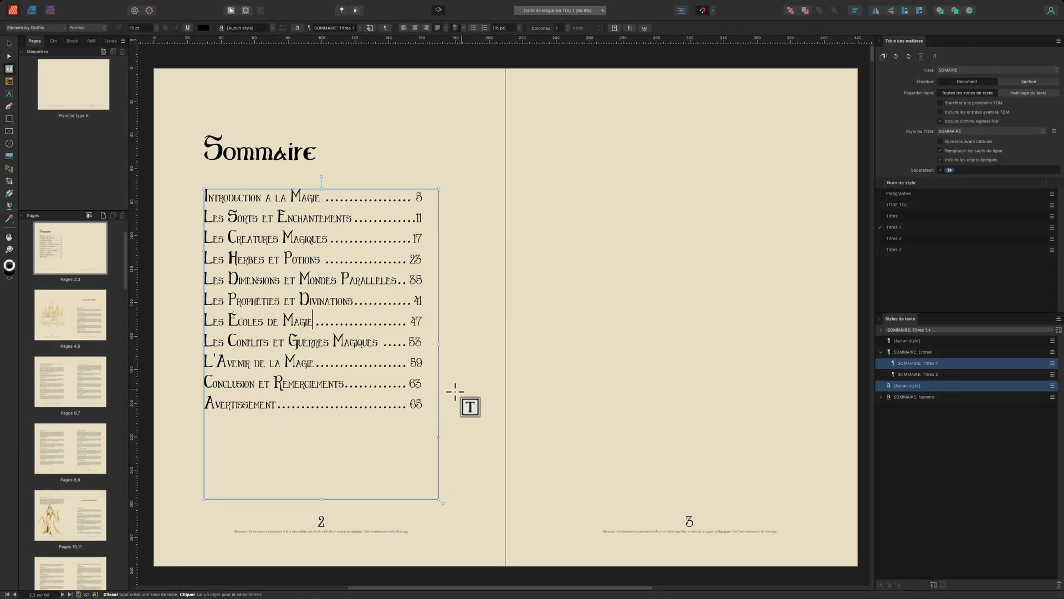
Erase the Avertissement entry by hand from the table of contents on page 2, and update the table of contents
{"action": "left_click", "coordinate": [428, 404]}
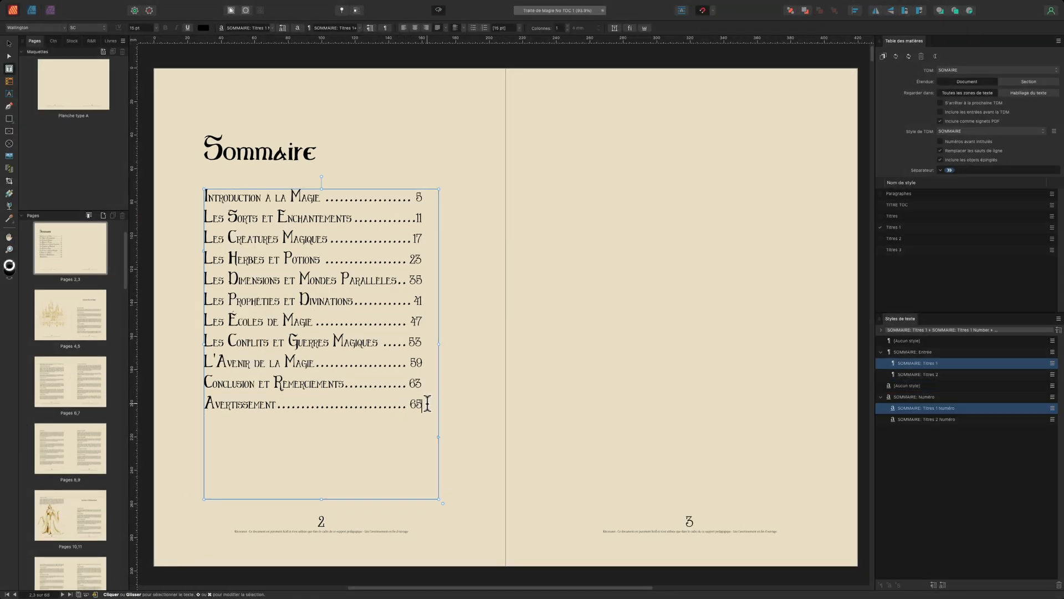
{"action": "key", "text": "BackSpace"}
{"action": "key", "text": "BackSpace"}
{"action": "key", "text": "BackSpace"}
{"action": "key", "text": "BackSpace"}
{"action": "key", "text": "BackSpace"}
{"action": "key", "text": "BackSpace"}
{"action": "key", "text": "BackSpace"}
{"action": "key", "text": "BackSpace"}
{"action": "key", "text": "BackSpace"}
{"action": "key", "text": "BackSpace"}
{"action": "key", "text": "BackSpace"}
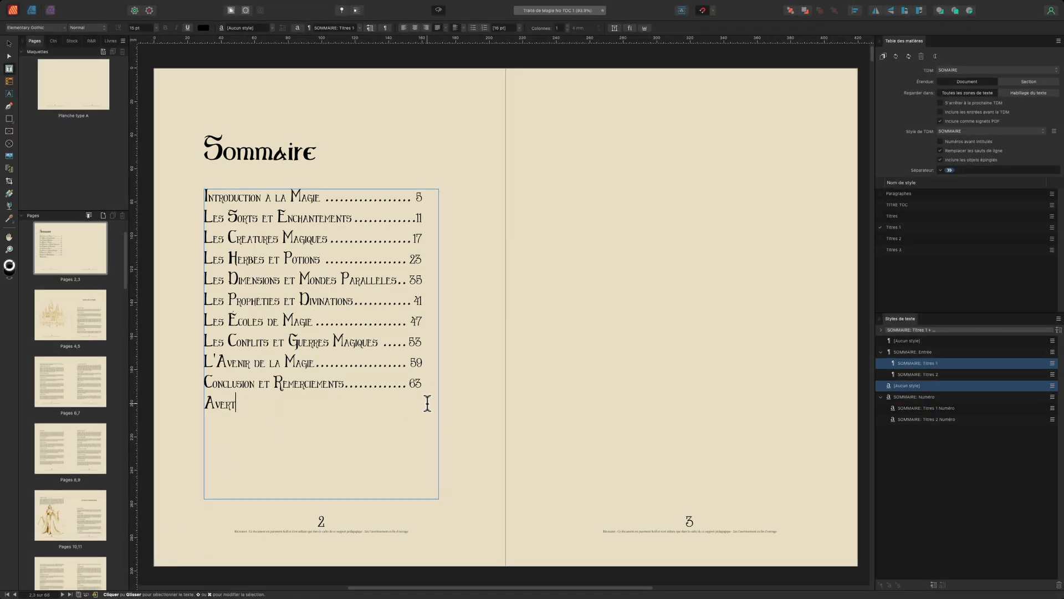
{"action": "key", "text": "BackSpace"}
{"action": "key", "text": "BackSpace"}
{"action": "key", "text": "BackSpace"}
{"action": "key", "text": "BackSpace"}
{"action": "key", "text": "BackSpace"}
{"action": "key", "text": "BackSpace"}
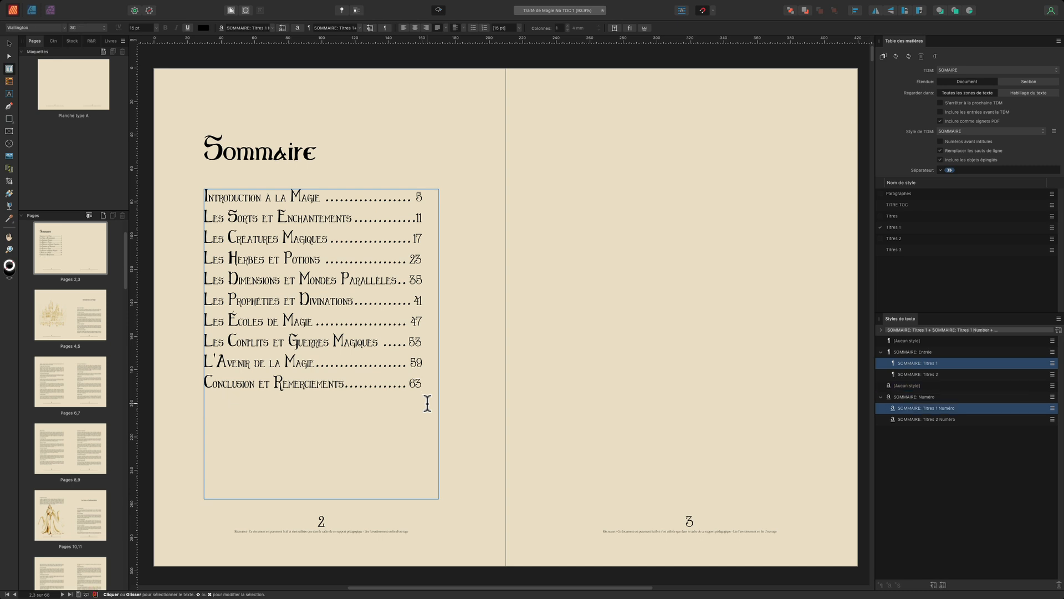
{"action": "left_click", "coordinate": [9, 43]}
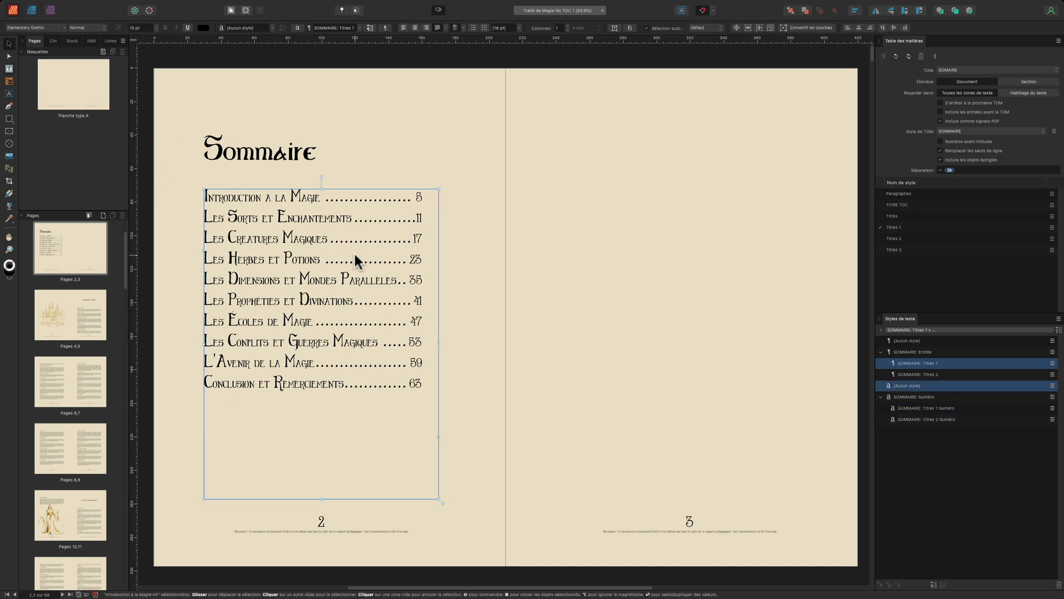
{"action": "left_click", "coordinate": [896, 56]}
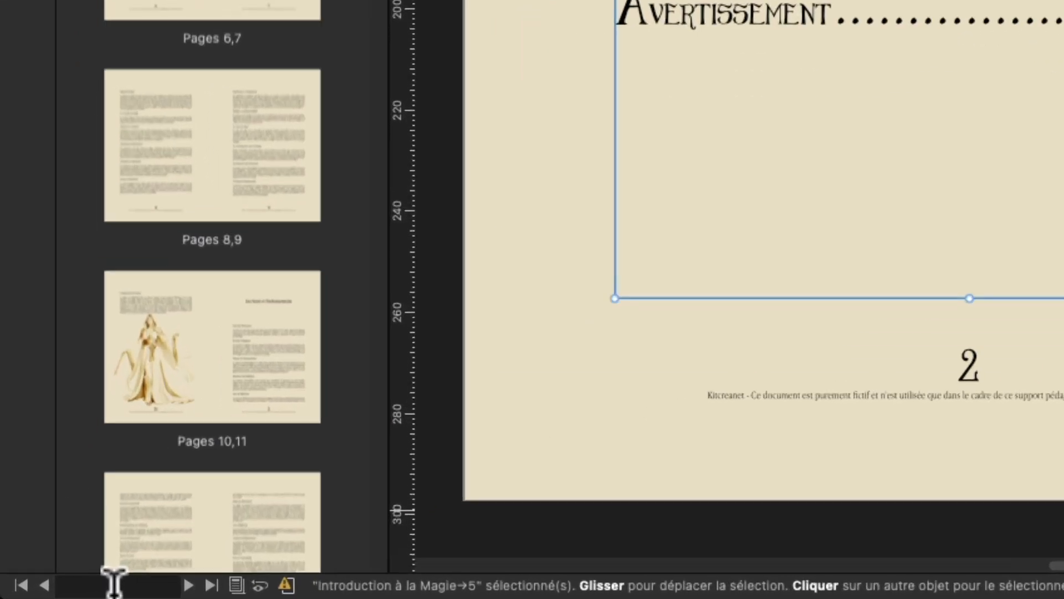
Create a paragraph style named Titre 1 no TDM, based on Titres 1, and apply it to the Avertissement title on page 65
{"action": "left_click", "coordinate": [36, 593]}
{"action": "type", "text": "65"}
{"action": "key", "text": "Return"}
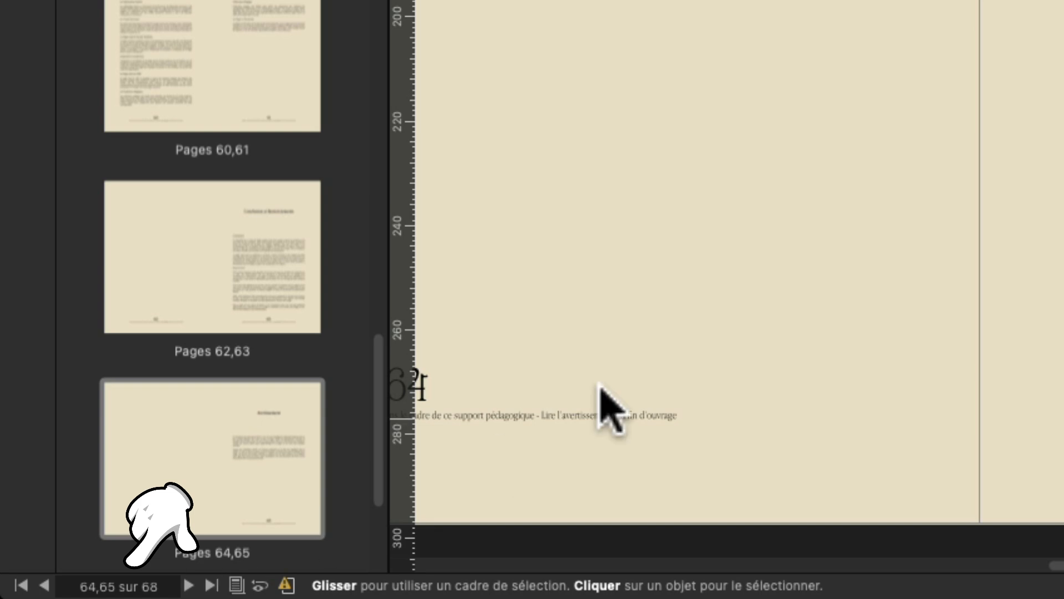
{"action": "double_click", "coordinate": [518, 161]}
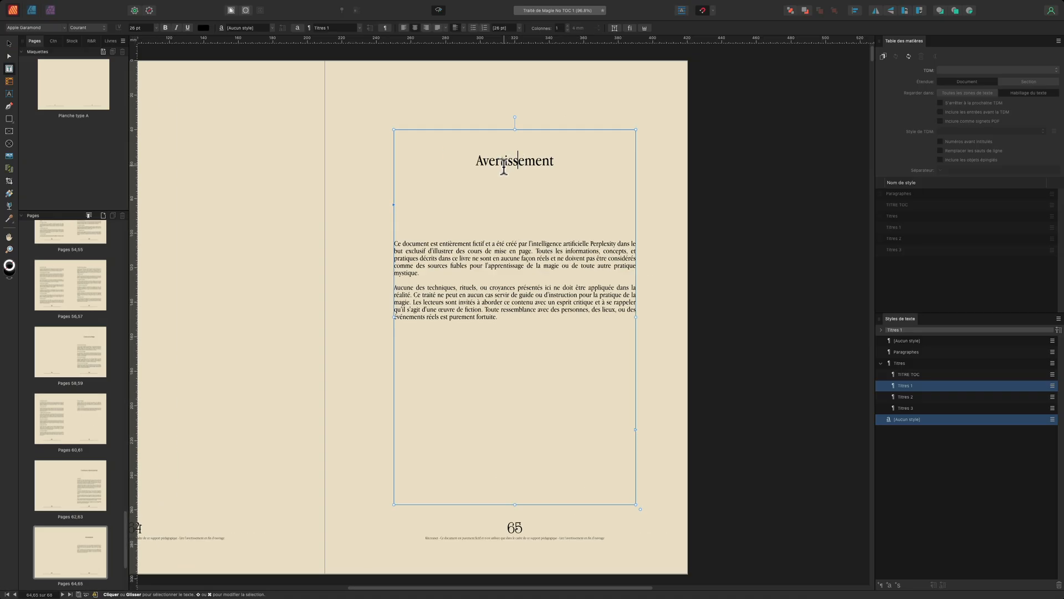
{"action": "triple_click", "coordinate": [435, 160]}
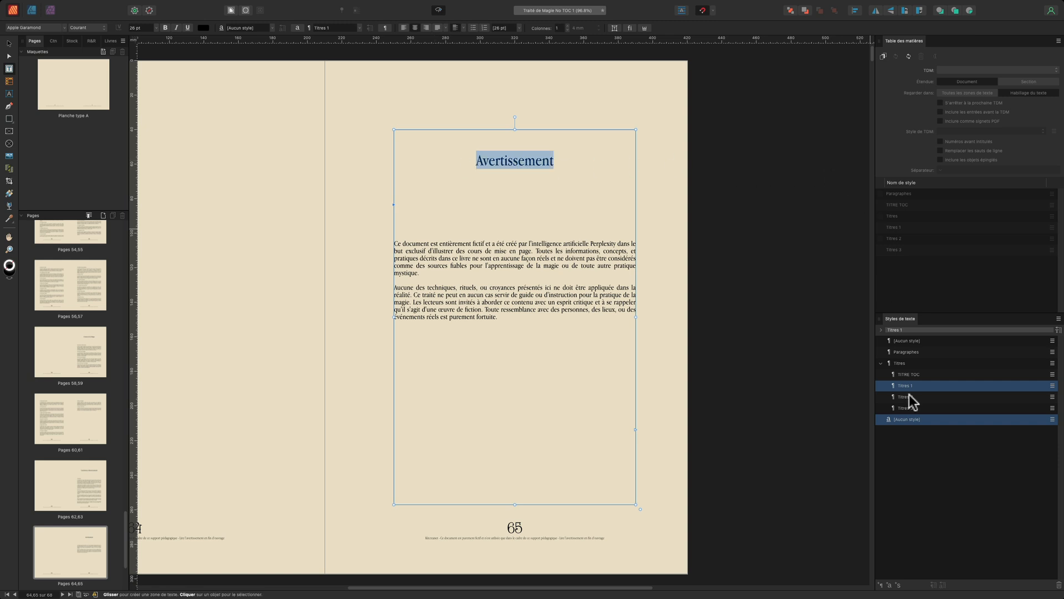
{"action": "left_click", "coordinate": [880, 584]}
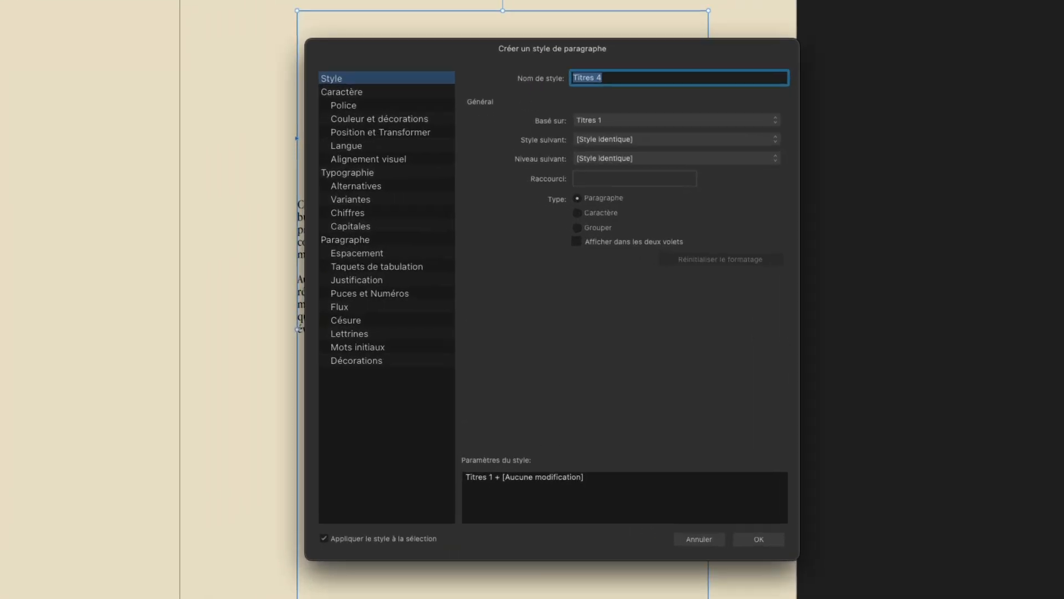
{"action": "type", "text": "Titre "}
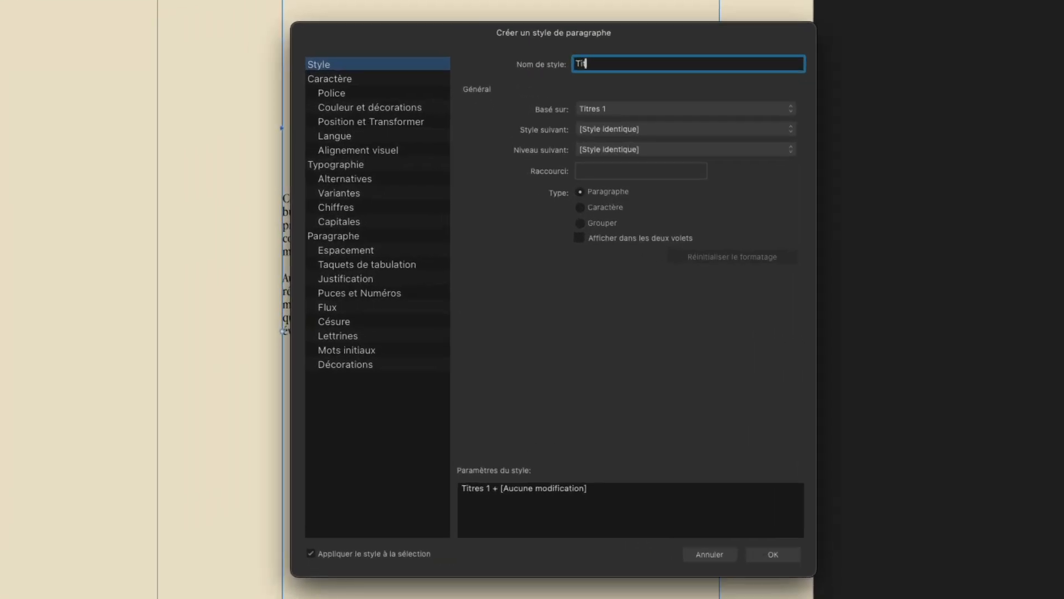
{"action": "type", "text": "1 no TDM"}
{"action": "left_click", "coordinate": [772, 554]}
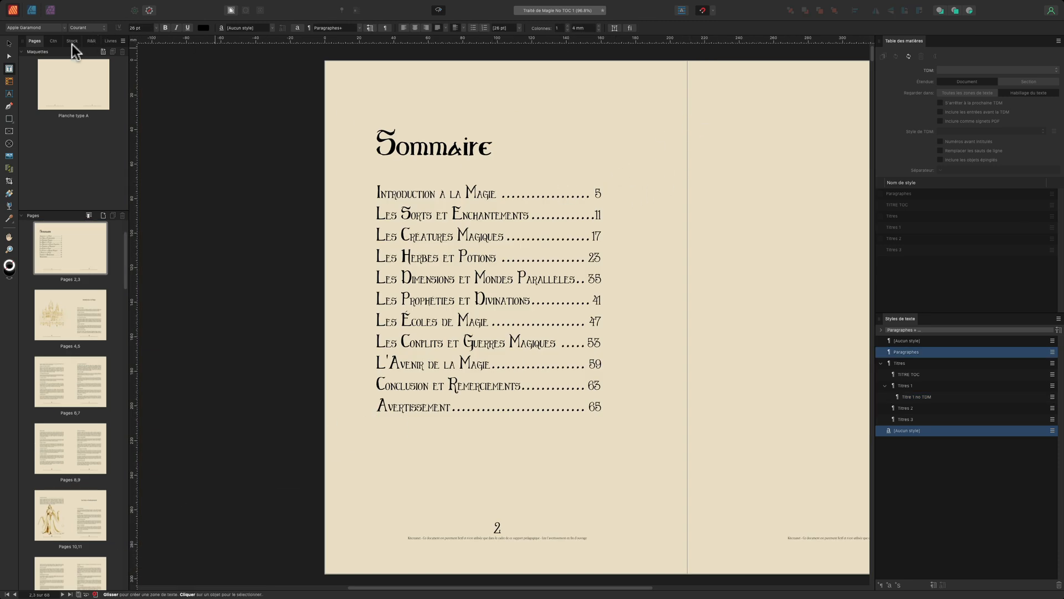
Update the table of contents on page 2
{"action": "left_click", "coordinate": [9, 43]}
{"action": "left_click", "coordinate": [396, 217]}
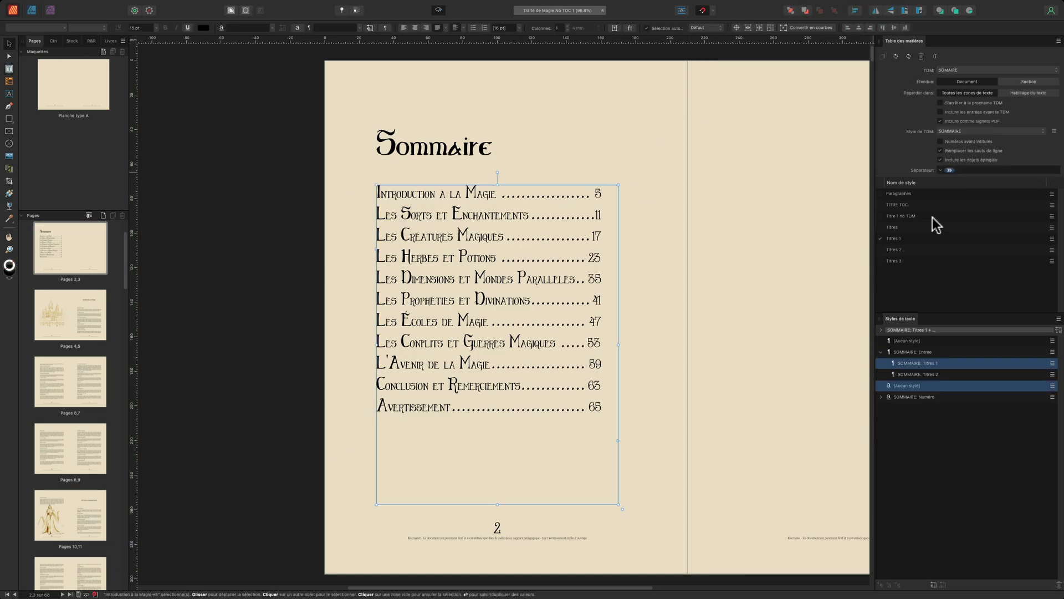
{"action": "left_click", "coordinate": [897, 57]}
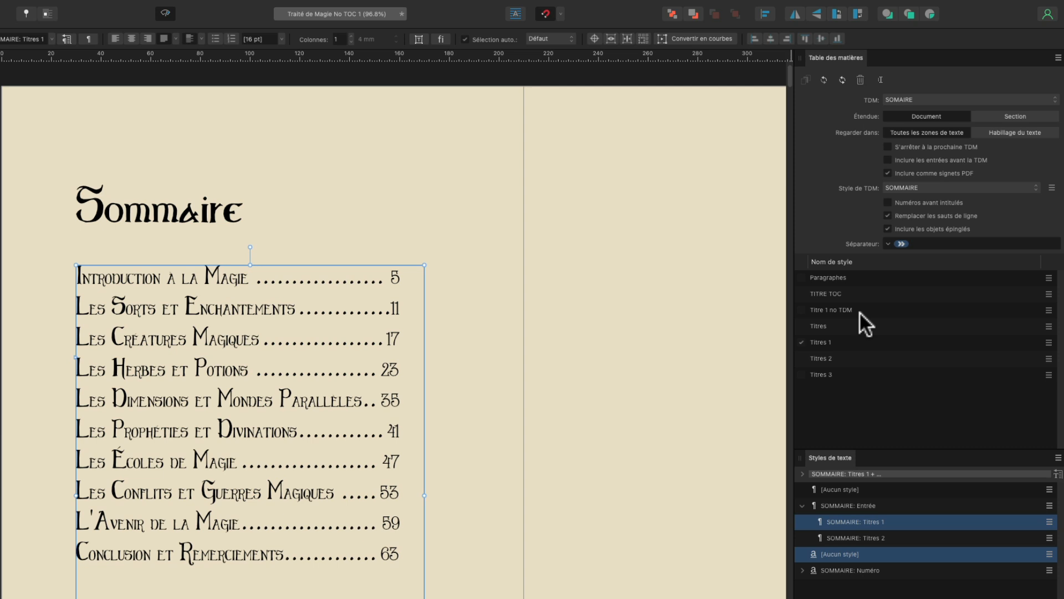
Try including the Titre 1 no TDM style in the page 2 table of contents, and exclude it again
{"action": "left_click", "coordinate": [801, 310]}
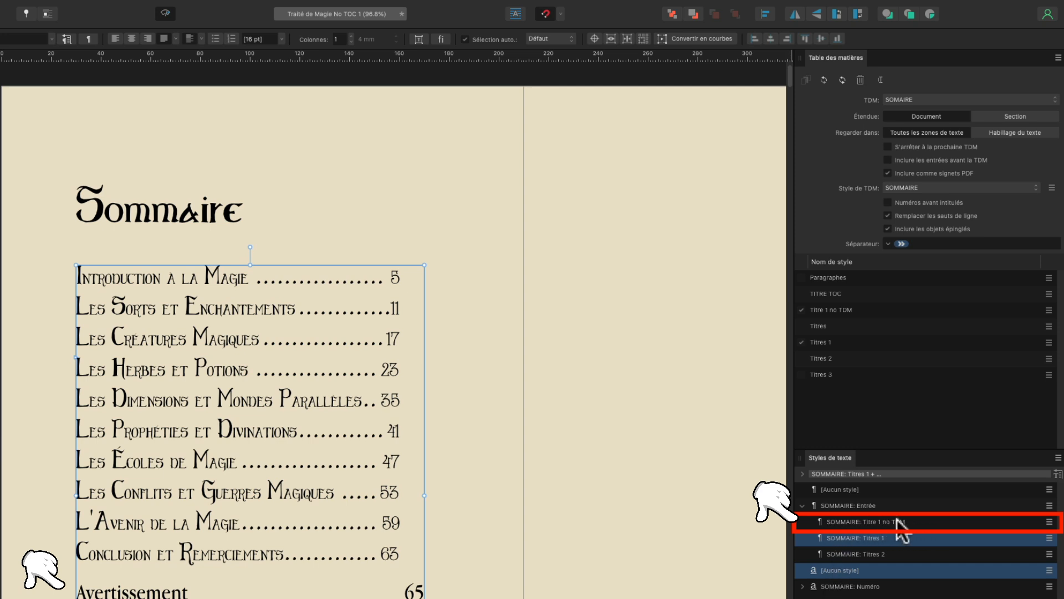
{"action": "left_click", "coordinate": [801, 310]}
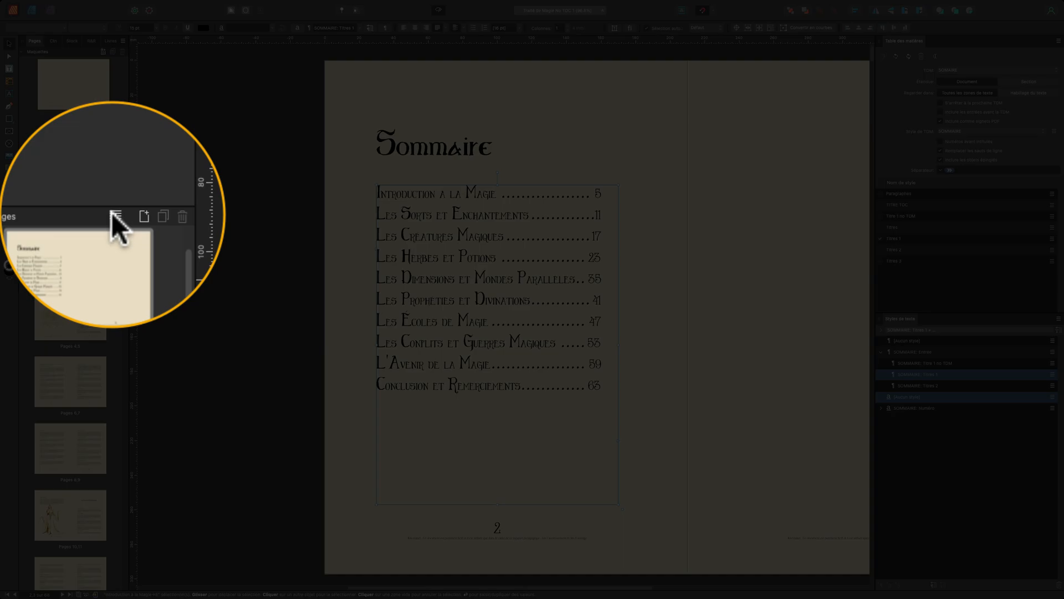
Review the document's chapter sections and their page ranges in the section manager
{"action": "left_click", "coordinate": [89, 215]}
{"action": "left_click_drag", "start_coordinate": [304, 430], "coordinate": [252, 203]}
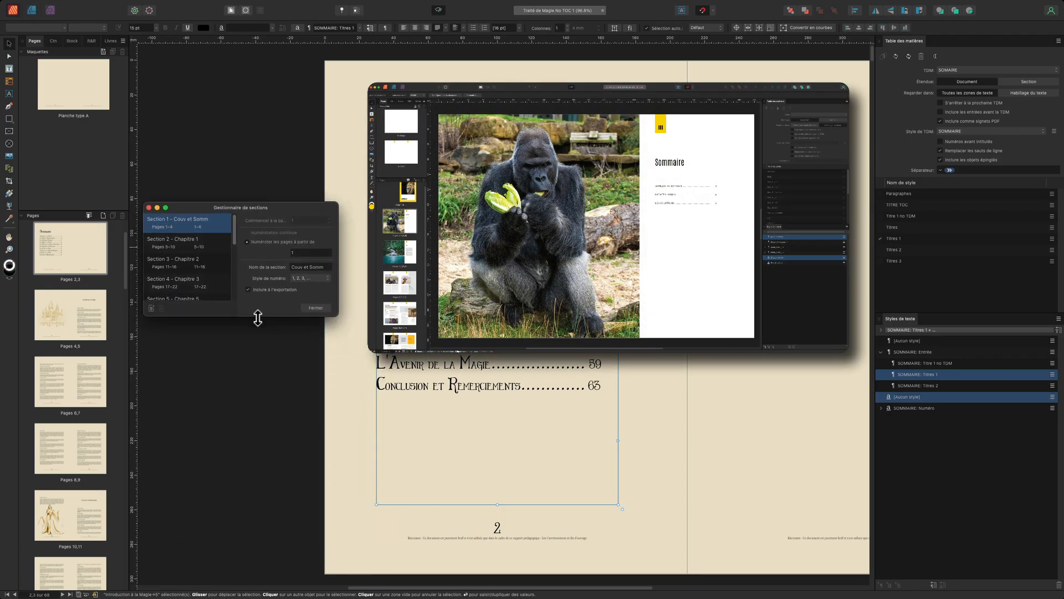
{"action": "left_click_drag", "start_coordinate": [256, 316], "coordinate": [266, 487]}
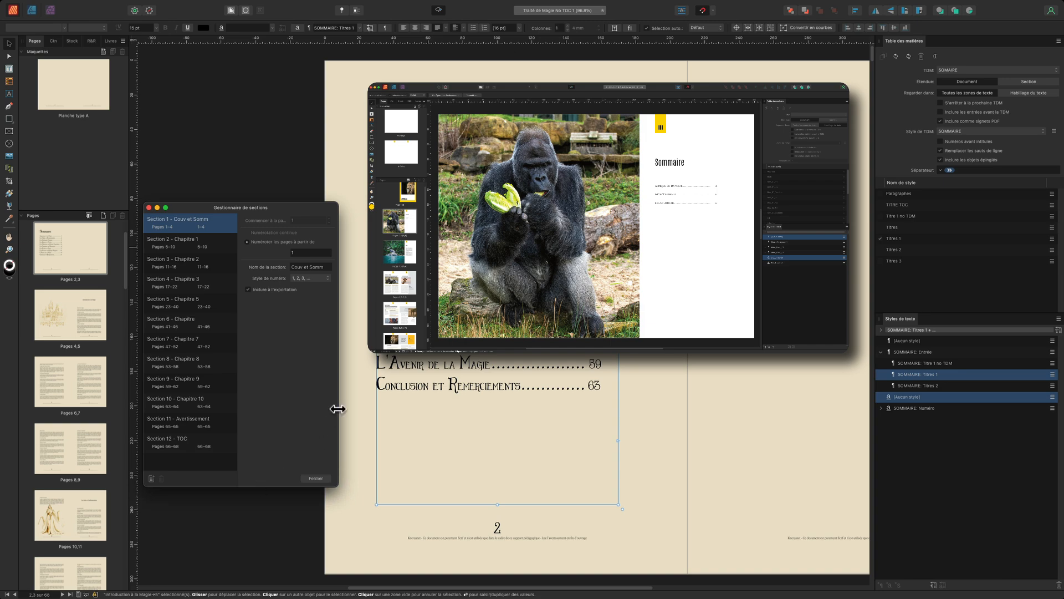
{"action": "left_click_drag", "start_coordinate": [337, 409], "coordinate": [323, 410]}
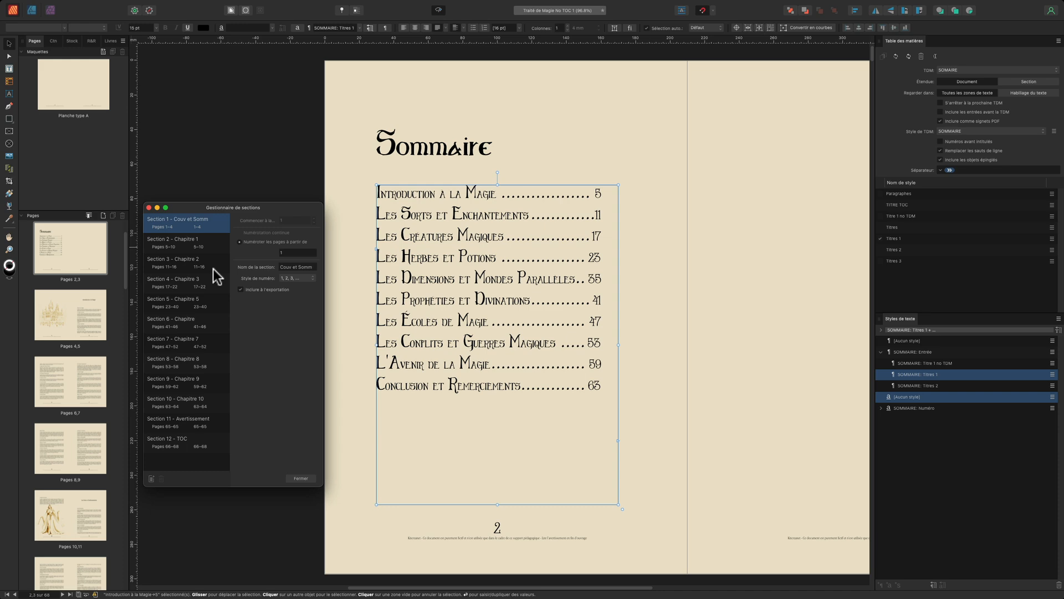
{"action": "left_click", "coordinate": [300, 477]}
Add a paragraph below the Introduction à la Magie title on page 5 and insert a table of contents there with Titres 1 entries
{"action": "left_click", "coordinate": [78, 345]}
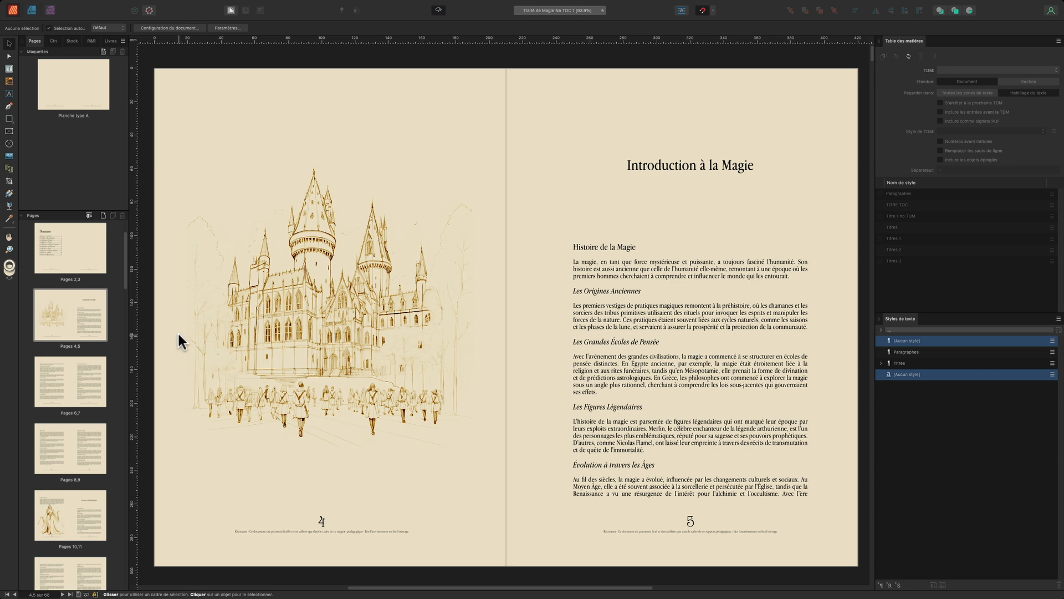
{"action": "left_click", "coordinate": [749, 163]}
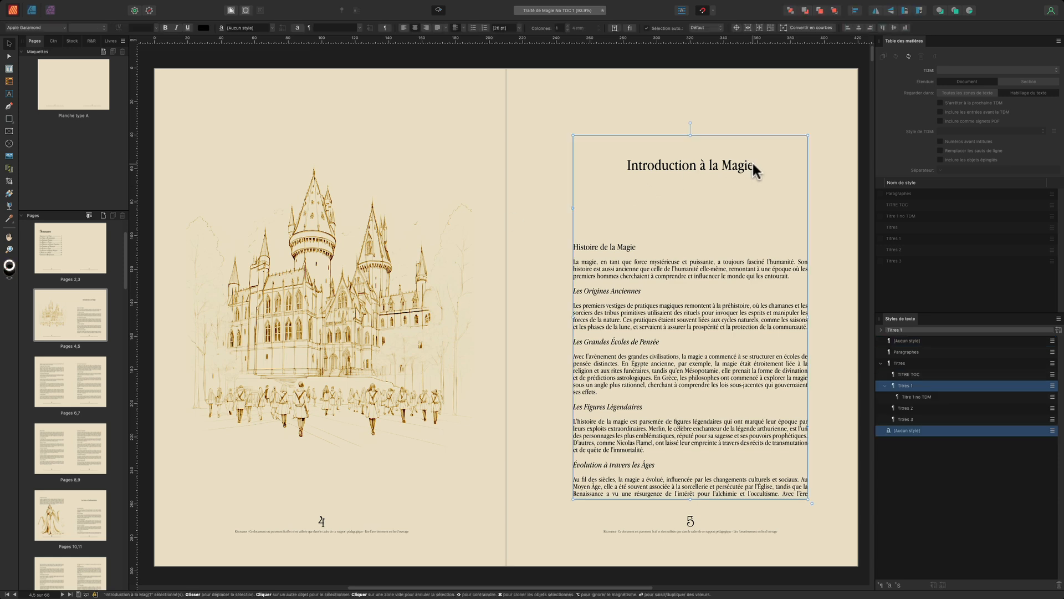
{"action": "double_click", "coordinate": [753, 164]}
{"action": "left_click", "coordinate": [755, 164]}
{"action": "key", "text": "Return"}
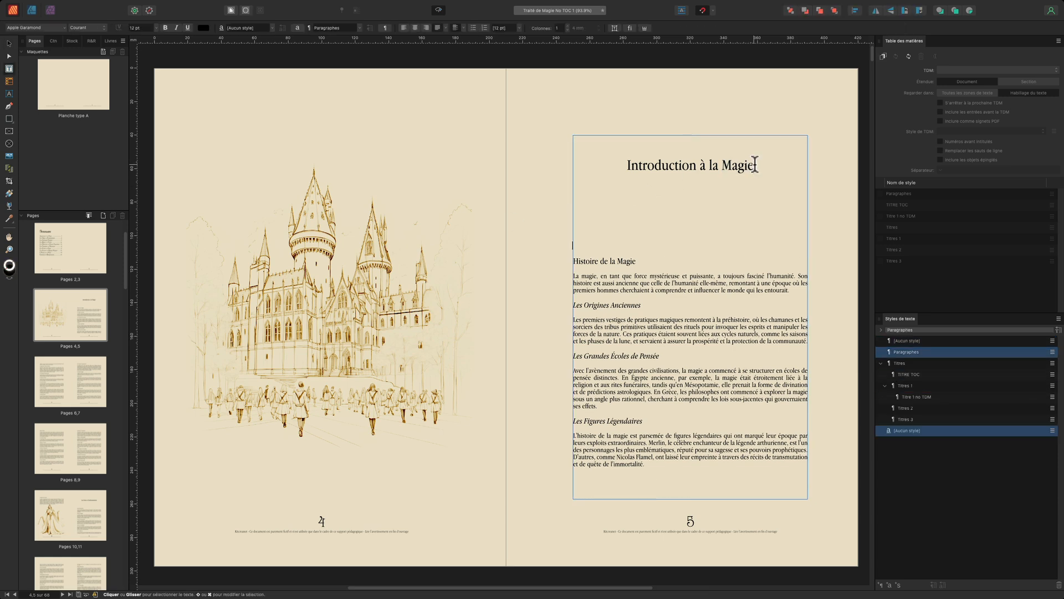
{"action": "left_click", "coordinate": [884, 57]}
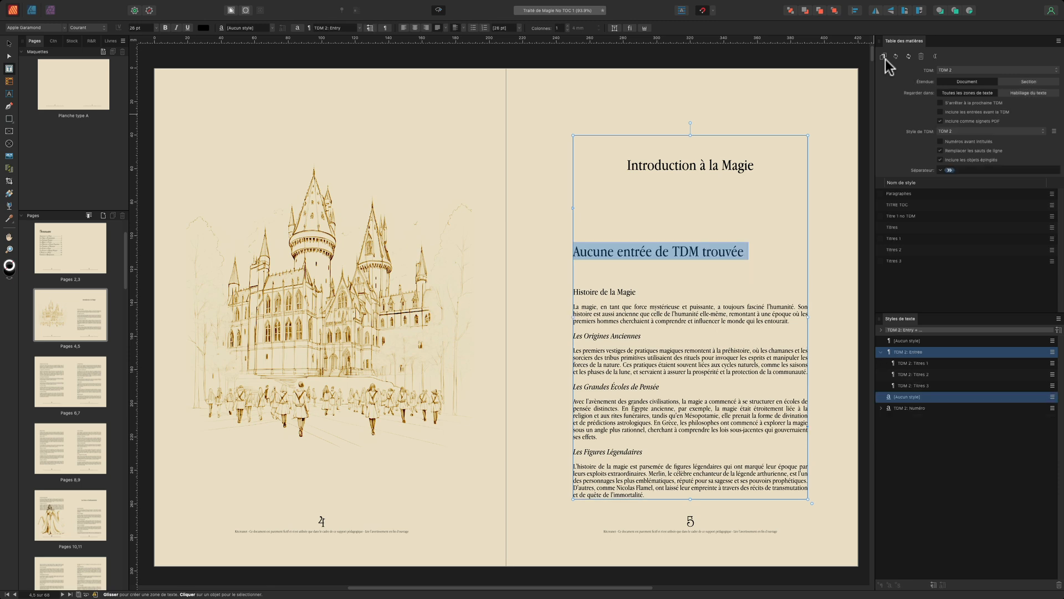
{"action": "left_click", "coordinate": [881, 239]}
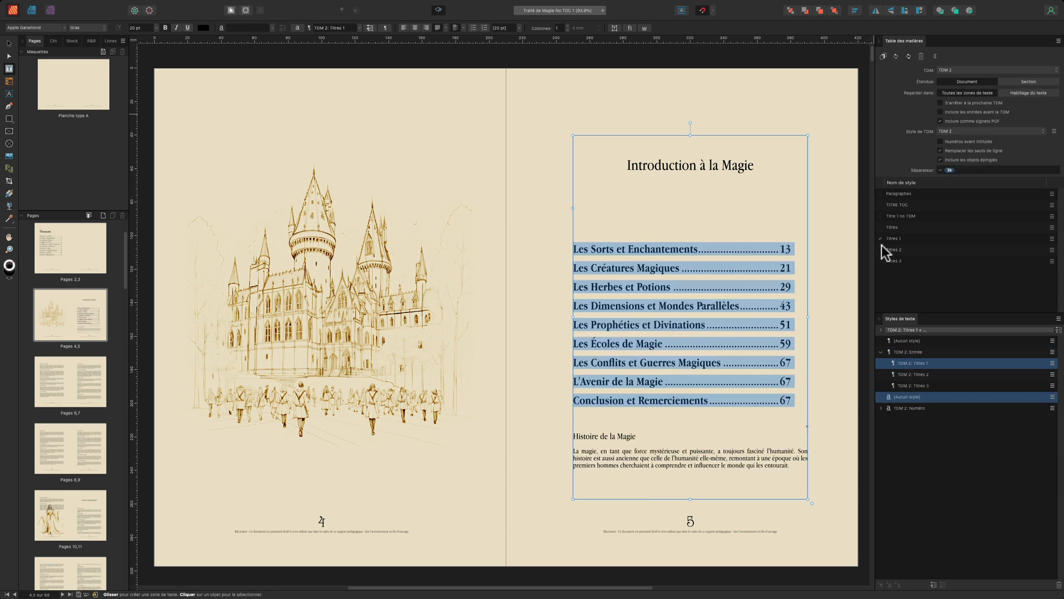
Include the Titres 2 headings in the page 5 table of contents and check the entries it generates
{"action": "left_click", "coordinate": [881, 249]}
{"action": "scroll", "coordinate": [745, 260], "scroll_direction": "up", "scroll_amount": 5}
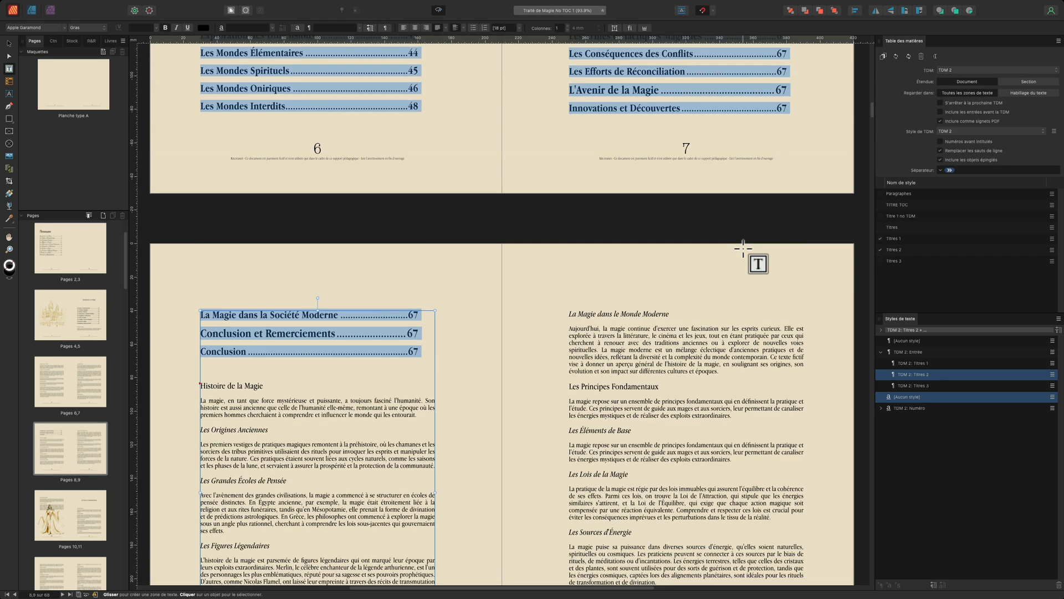
{"action": "scroll", "coordinate": [743, 248], "scroll_direction": "up", "scroll_amount": 10}
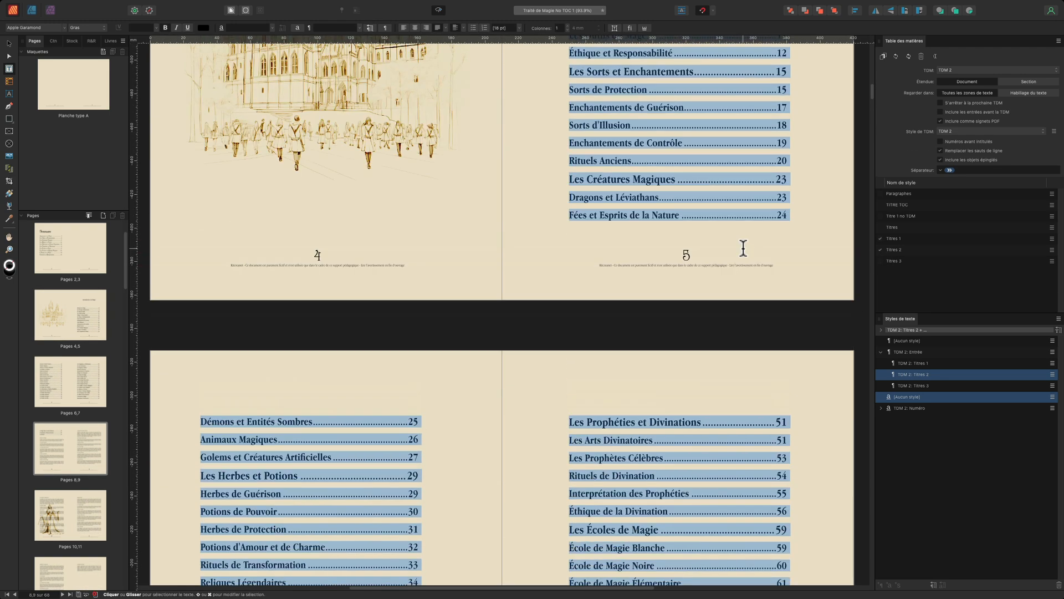
{"action": "scroll", "coordinate": [743, 248], "scroll_direction": "down", "scroll_amount": 3}
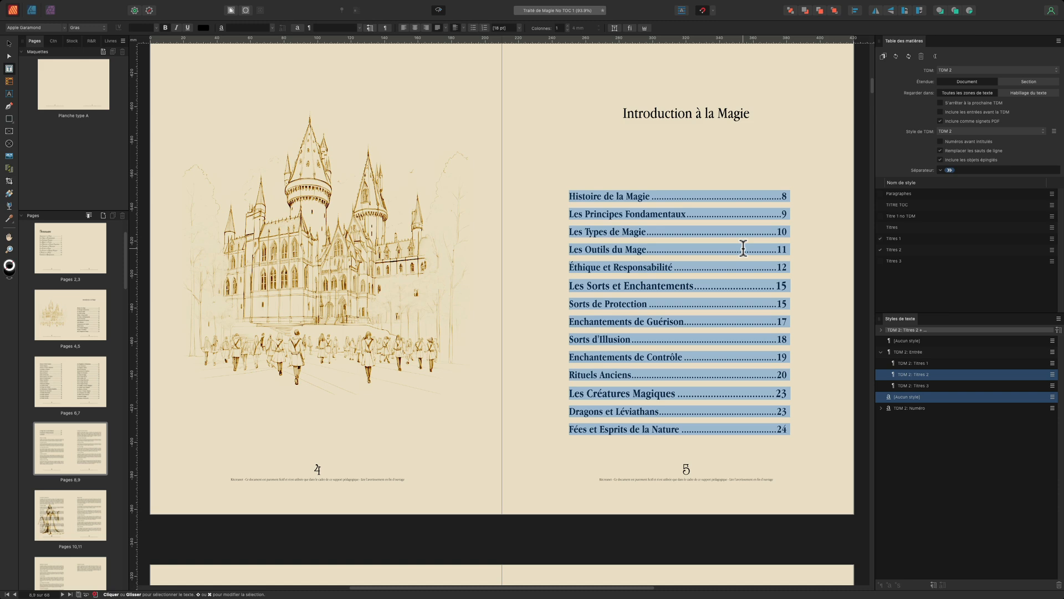
Limit the page 5 table of contents to its section, and try including the entries located before it
{"action": "left_click", "coordinate": [1037, 92]}
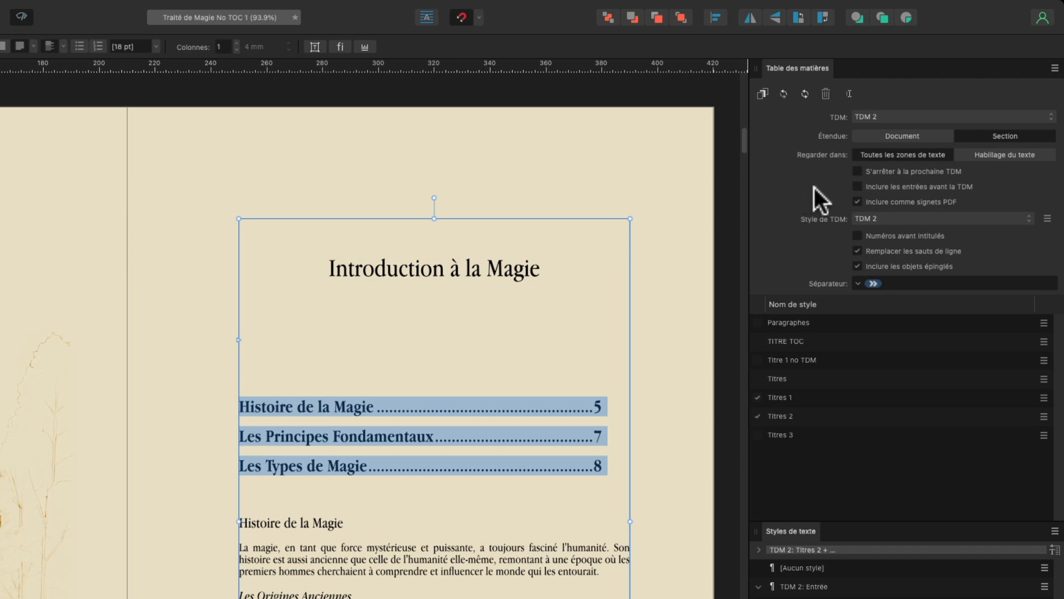
{"action": "left_click", "coordinate": [857, 187]}
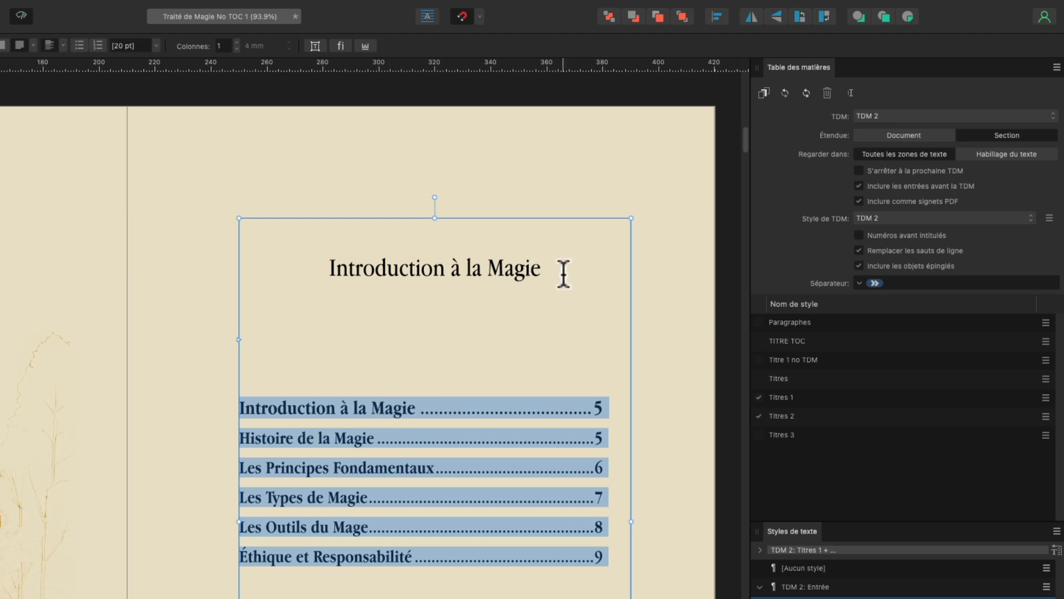
{"action": "left_click", "coordinate": [863, 183]}
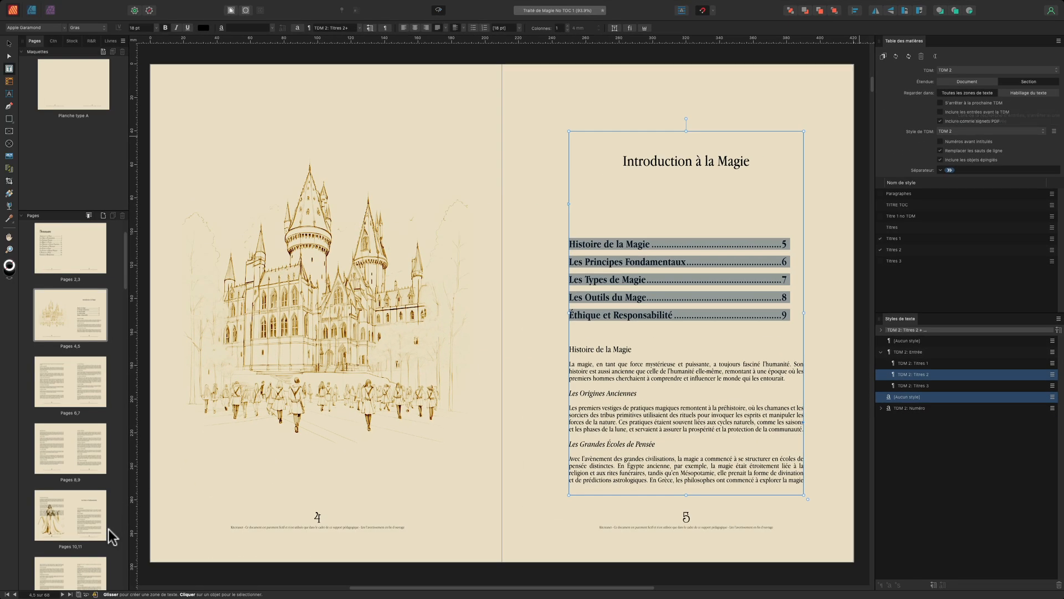
Add a paragraph below the Les Sorts et Enchantements title on page 11 and insert a table of contents there
{"action": "left_click", "coordinate": [65, 547]}
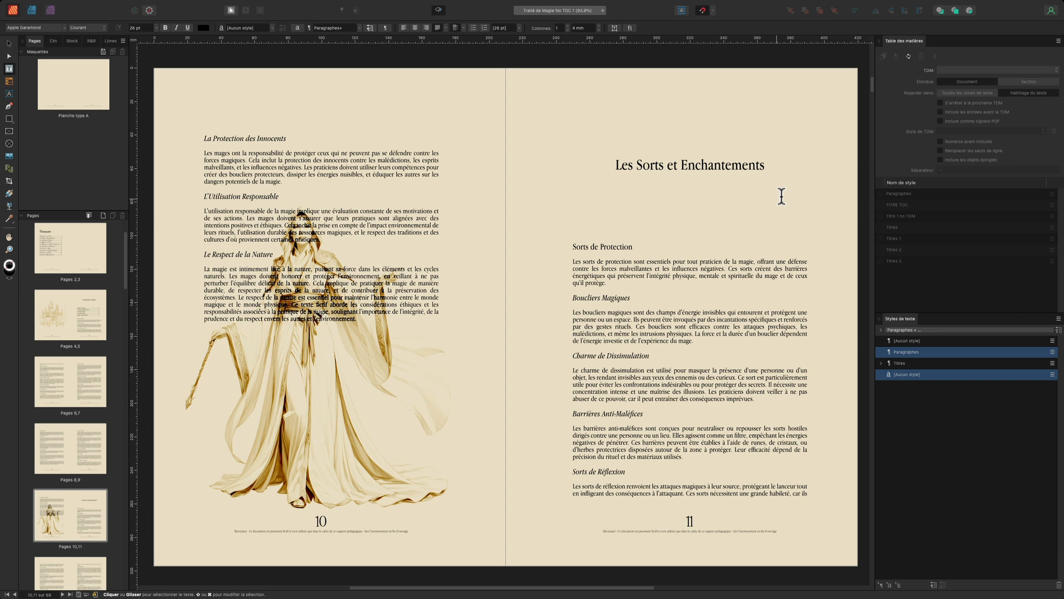
{"action": "left_click", "coordinate": [805, 168]}
{"action": "key", "text": "Return"}
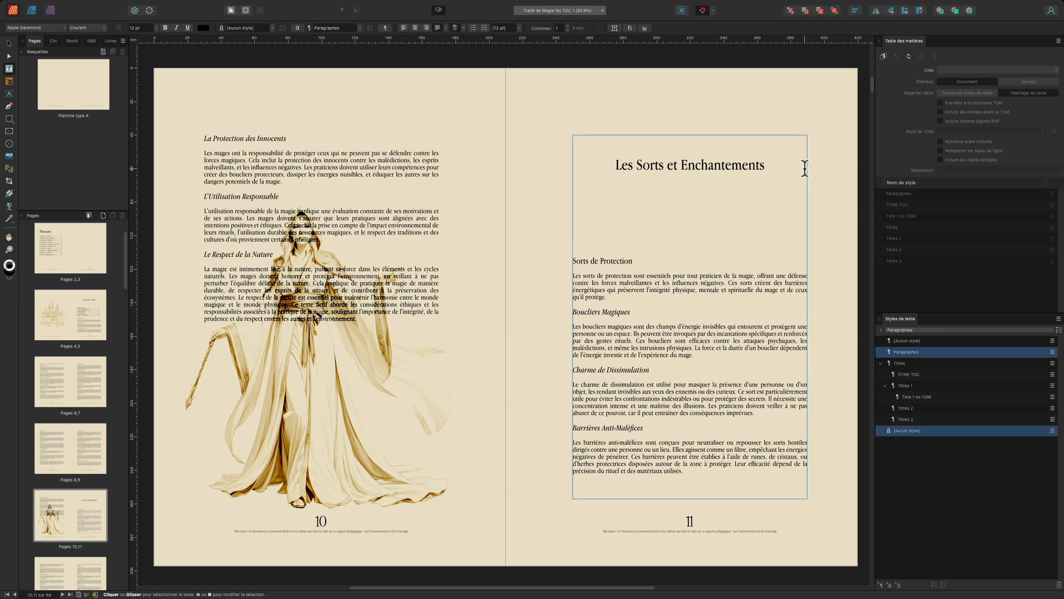
{"action": "left_click", "coordinate": [884, 57]}
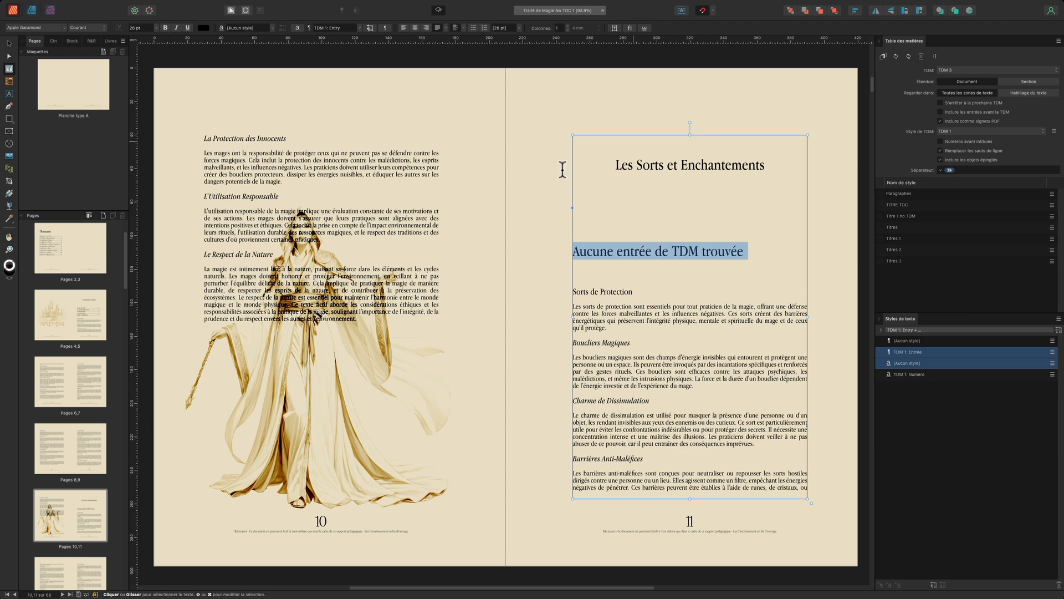
Set the page 5 table of contents to cover the whole document but stop at the next table of contents
{"action": "left_click", "coordinate": [73, 346]}
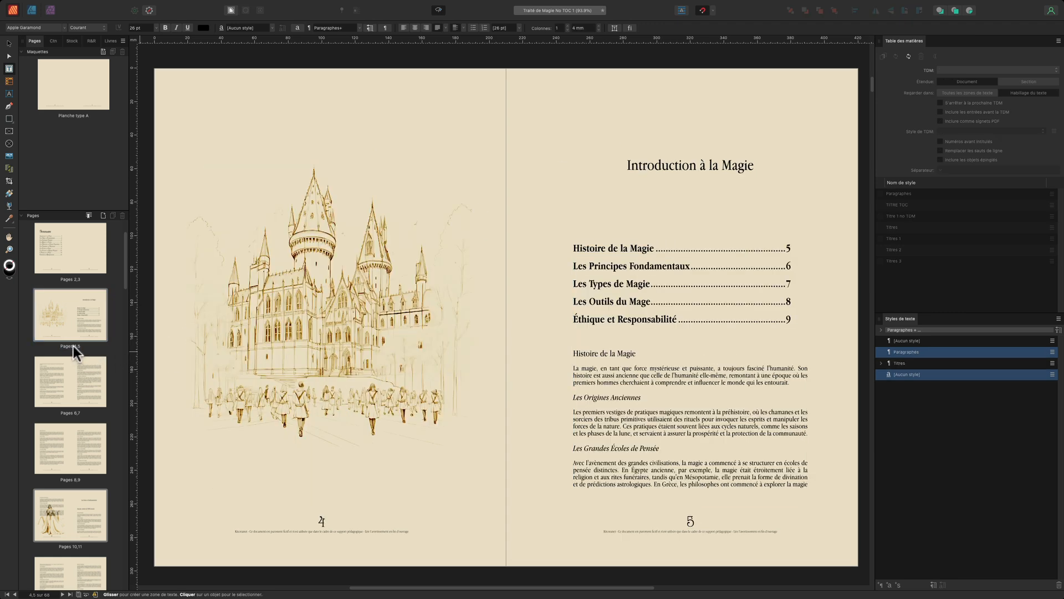
{"action": "left_click", "coordinate": [967, 82]}
{"action": "scroll", "coordinate": [665, 194], "scroll_direction": "up", "scroll_amount": 11}
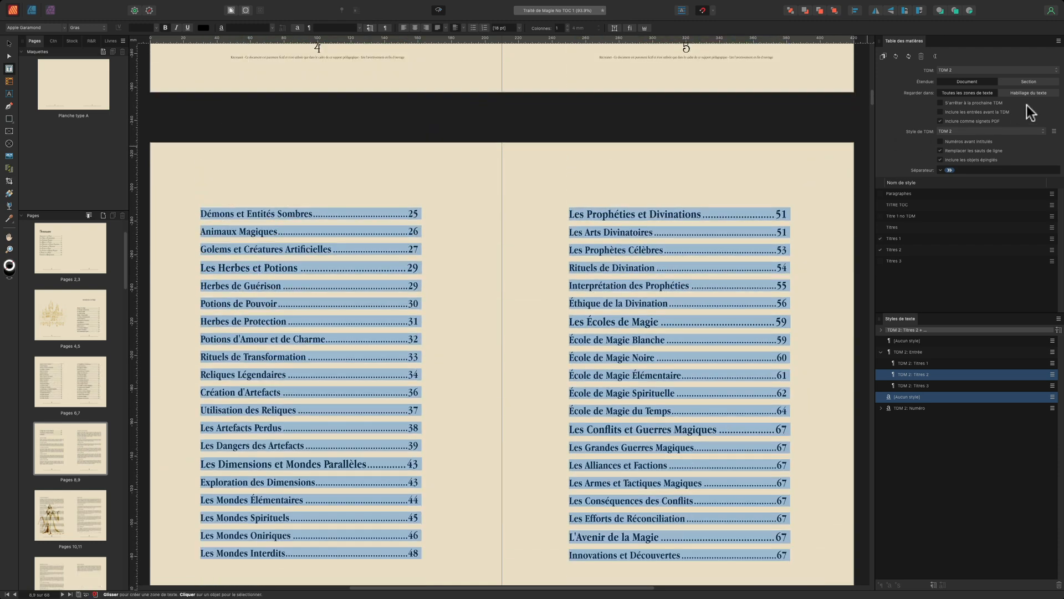
{"action": "left_click", "coordinate": [1000, 104]}
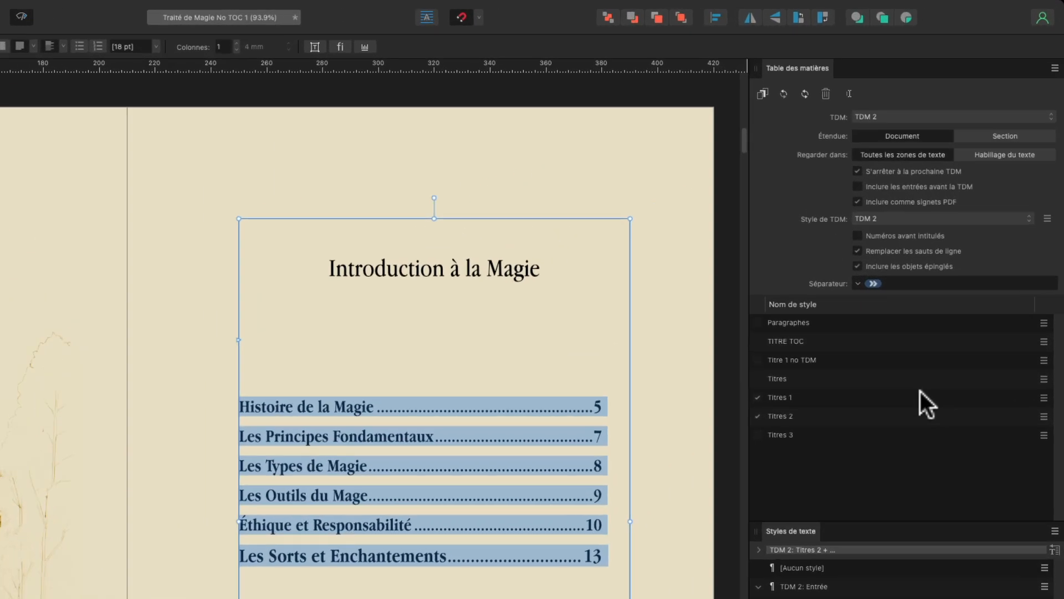
Try placing page numbers before the titles in the page 5 table of contents, and turn off its line break replacement
{"action": "left_click", "coordinate": [859, 236]}
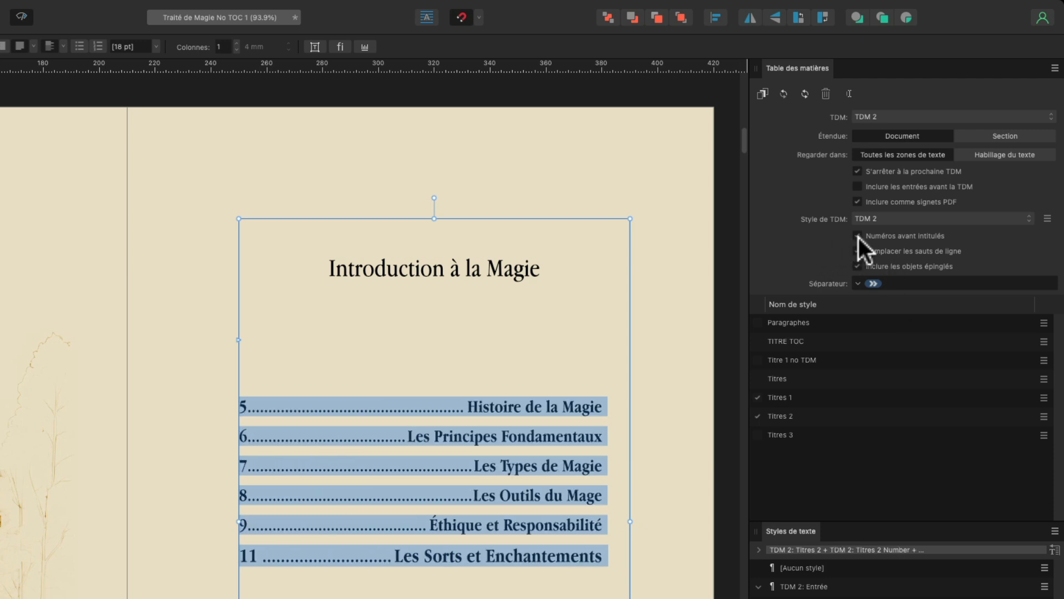
{"action": "left_click", "coordinate": [859, 237]}
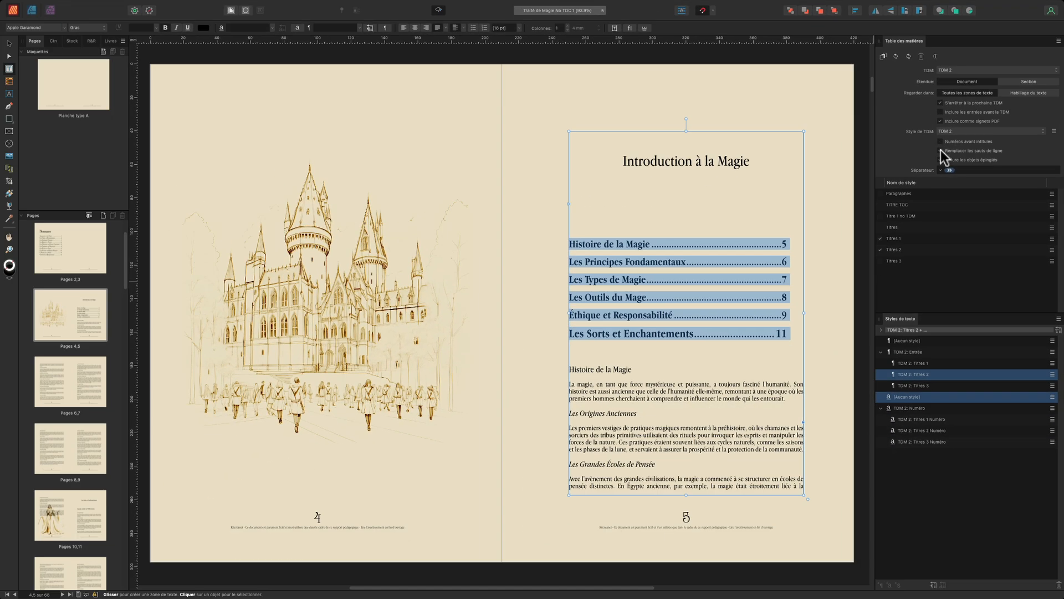
{"action": "left_click", "coordinate": [941, 151]}
{"action": "left_click", "coordinate": [940, 160]}
Split the Histoire de la Magie heading on page 5 after "Histoire" with a paragraph break, show special characters, and update all tables of contents
{"action": "left_click", "coordinate": [598, 369]}
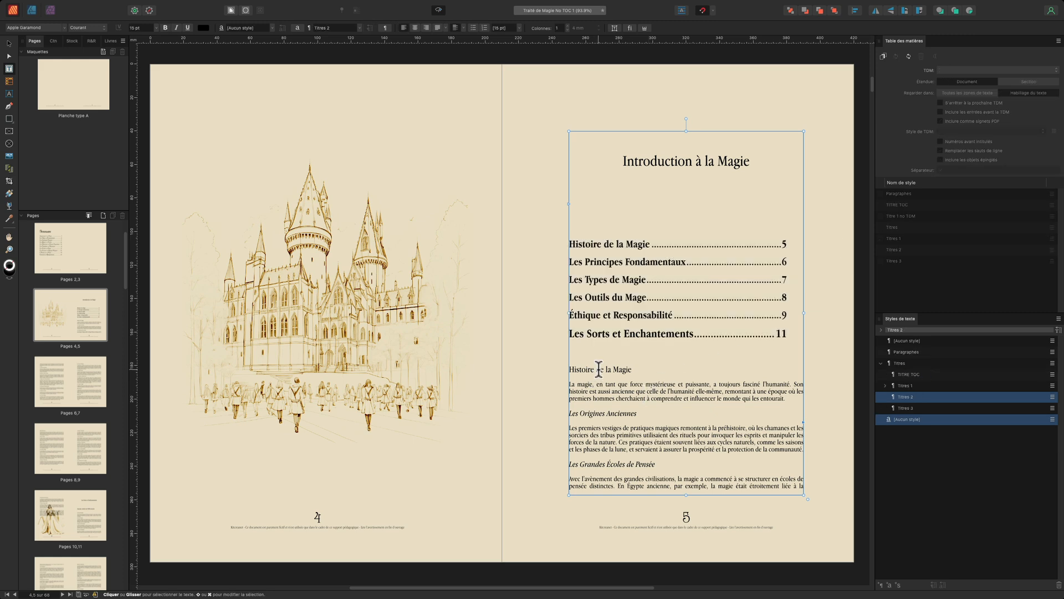
{"action": "key", "text": "shift+Return"}
{"action": "key", "text": "ctrl+w"}
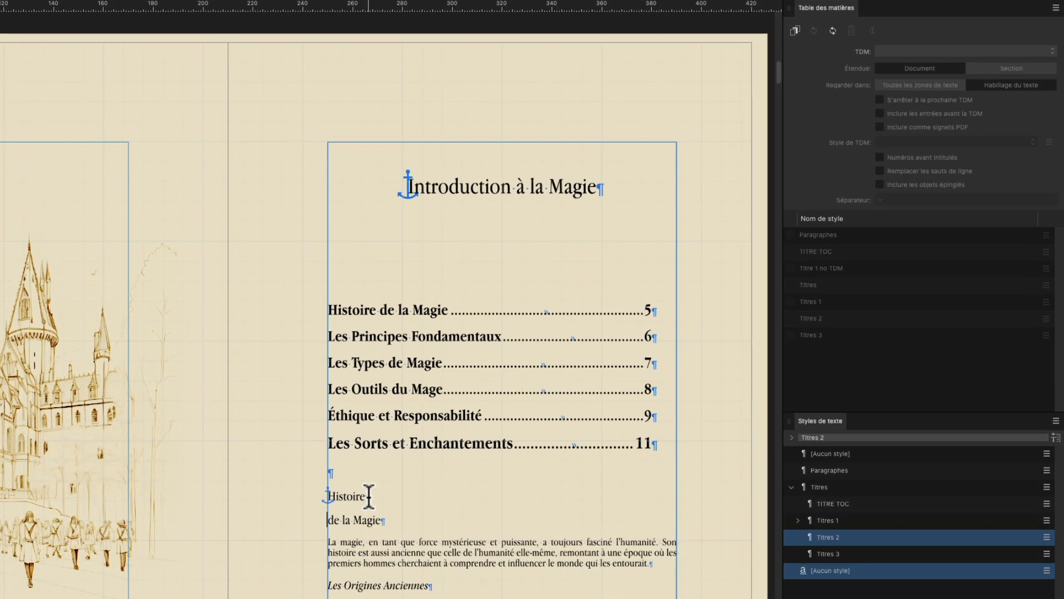
{"action": "left_click", "coordinate": [832, 31]}
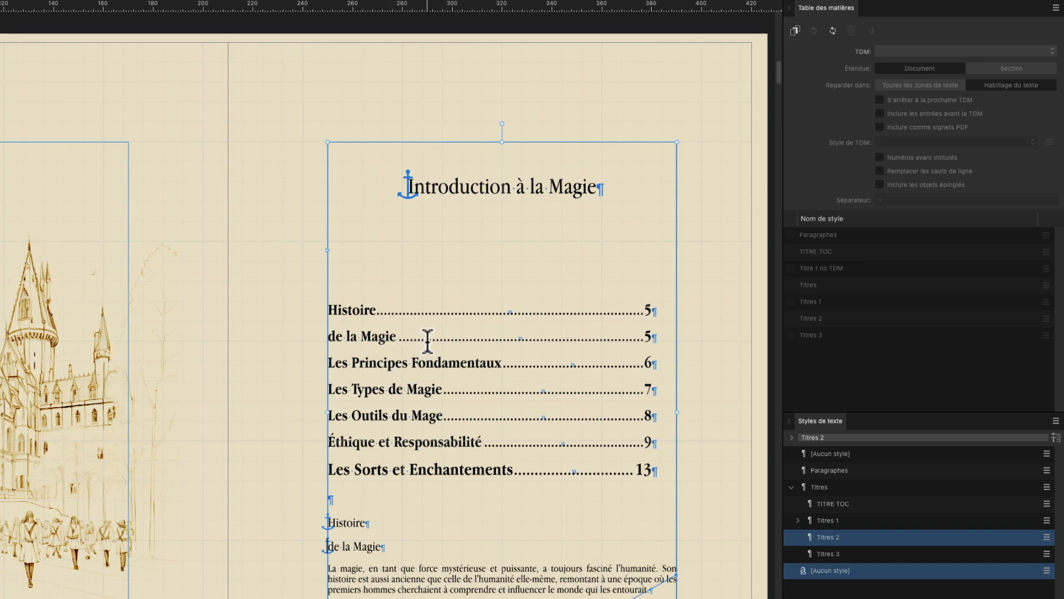
Replace the paragraph break after "Histoire" in the page 5 heading with a line break
{"action": "left_click", "coordinate": [403, 525]}
{"action": "key", "text": "Delete"}
{"action": "key", "text": "shift+Return"}
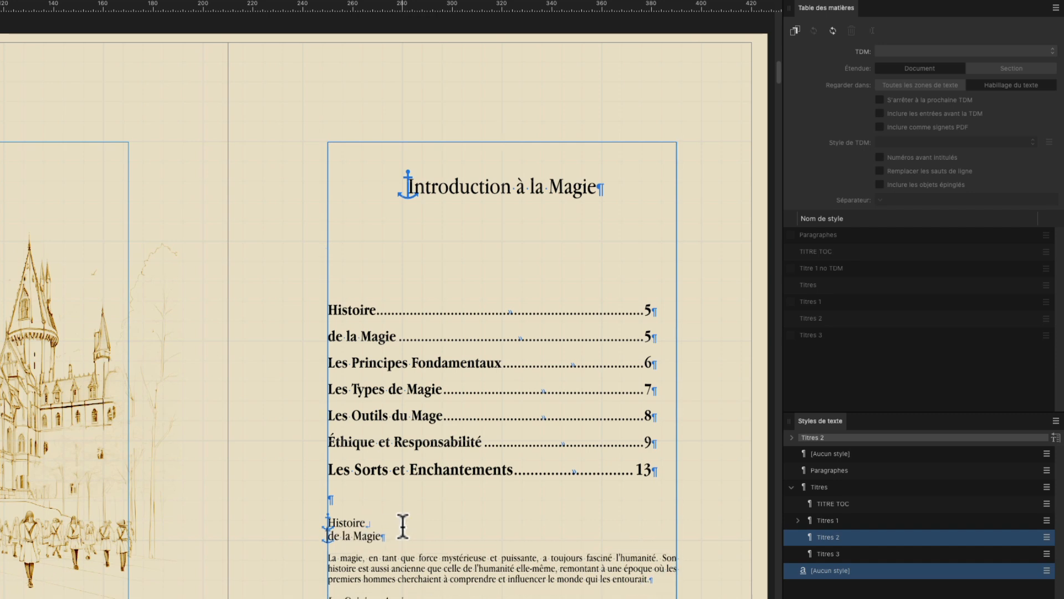
Update the page 5 table of contents and turn on the replacement of line breaks in its entries
{"action": "left_click", "coordinate": [497, 417]}
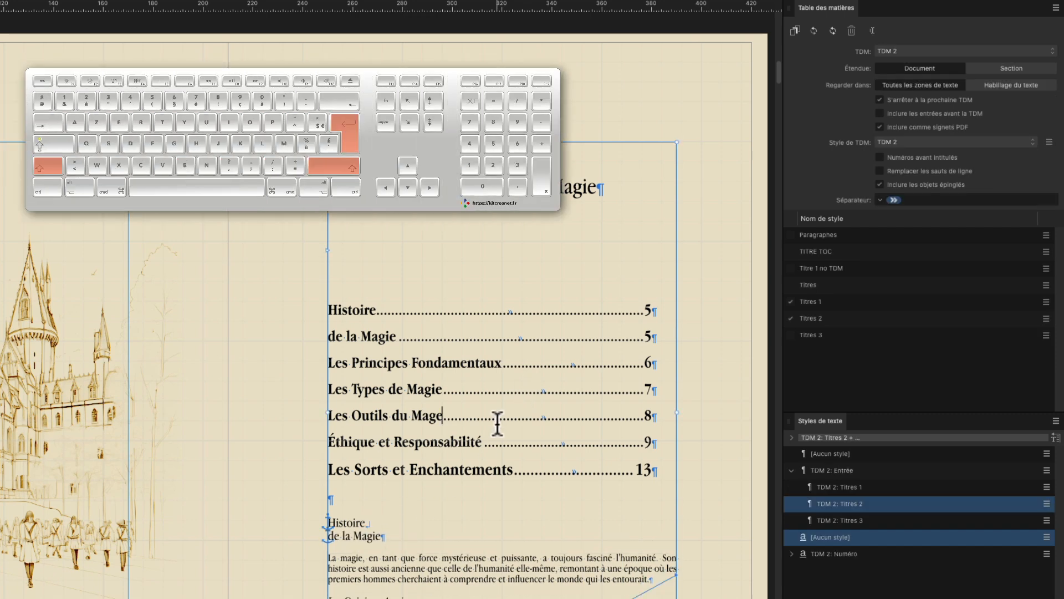
{"action": "left_click", "coordinate": [814, 30]}
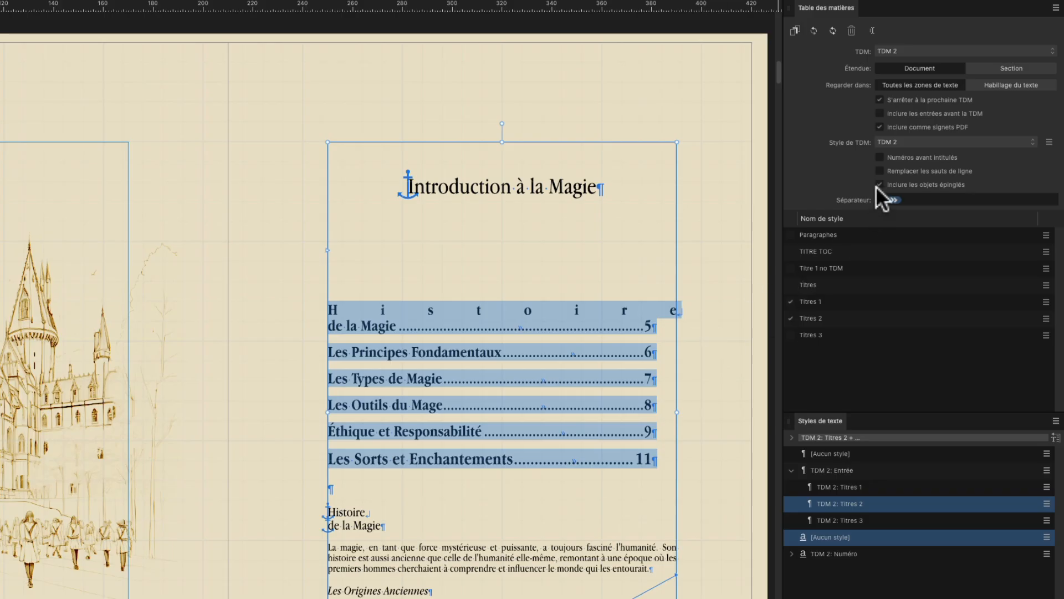
{"action": "left_click", "coordinate": [880, 170]}
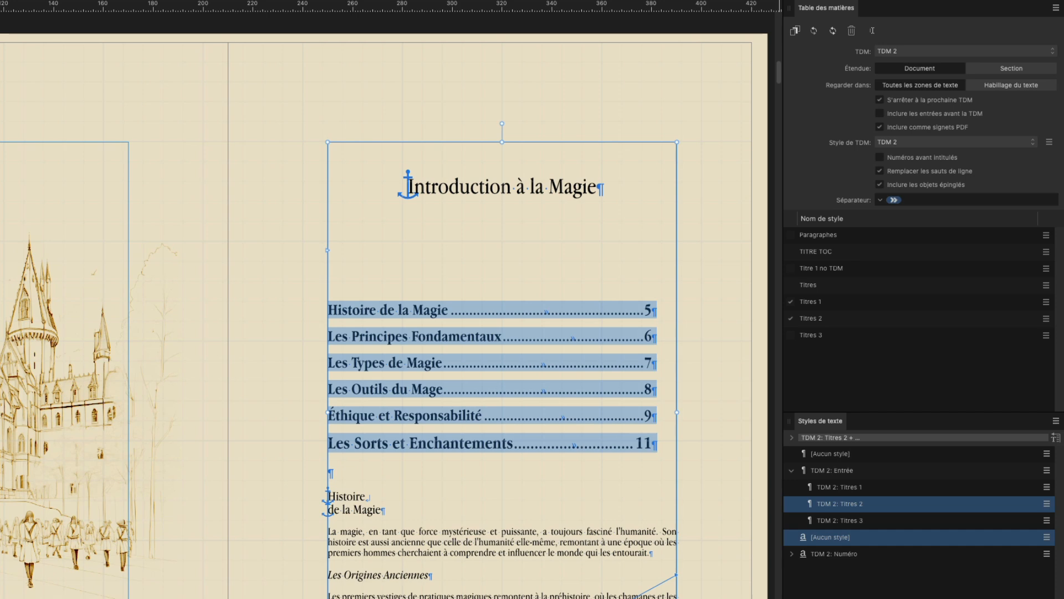
Move the sword image inline to the start of the Histoire de la Magie heading and include pinned objects in the page 5 table of contents
{"action": "left_click", "coordinate": [297, 361]}
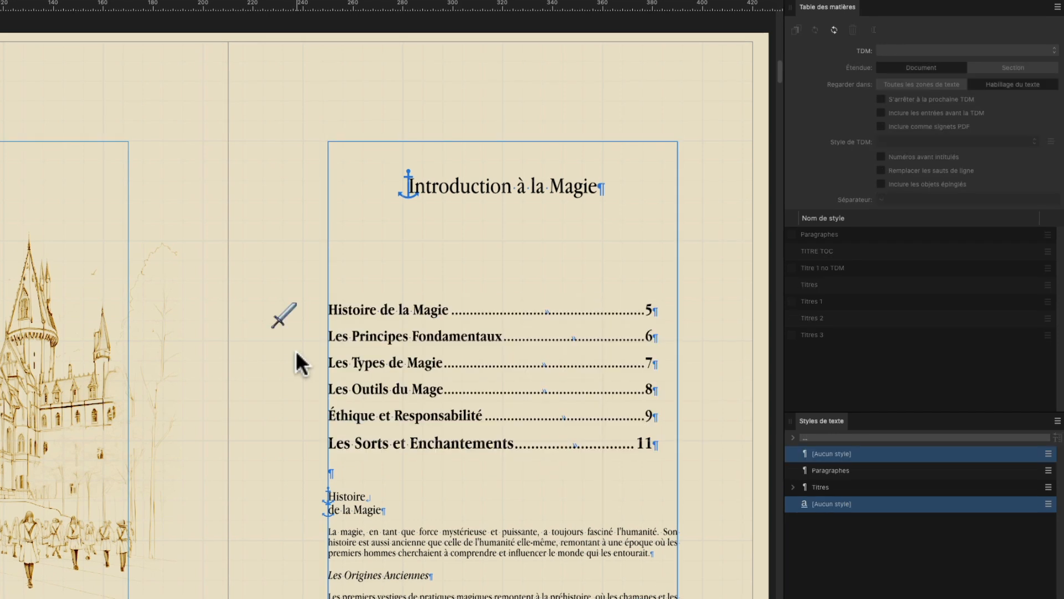
{"action": "left_click", "coordinate": [285, 324]}
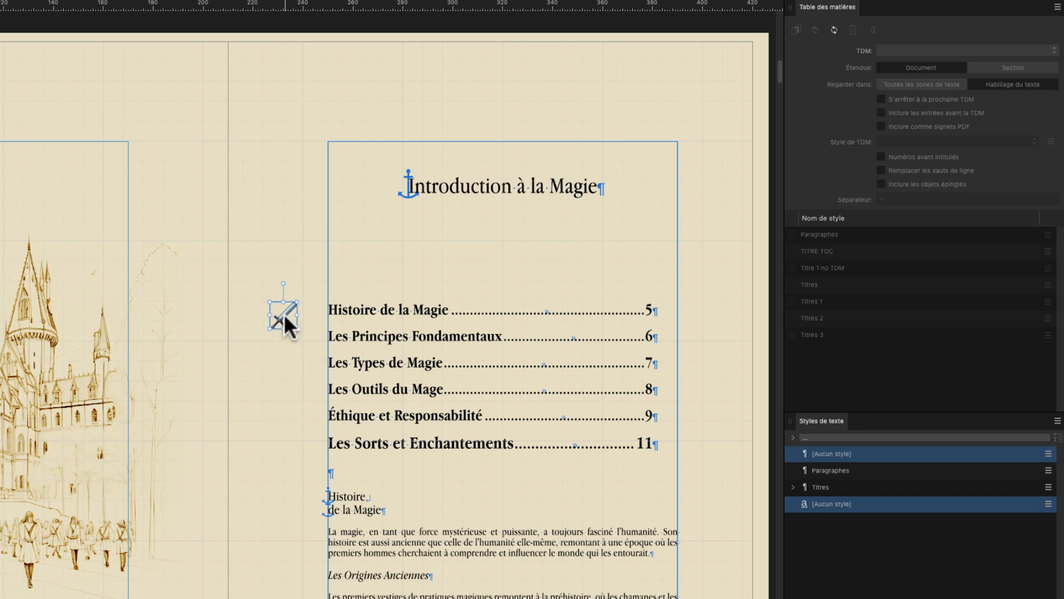
{"action": "left_click", "coordinate": [356, 501]}
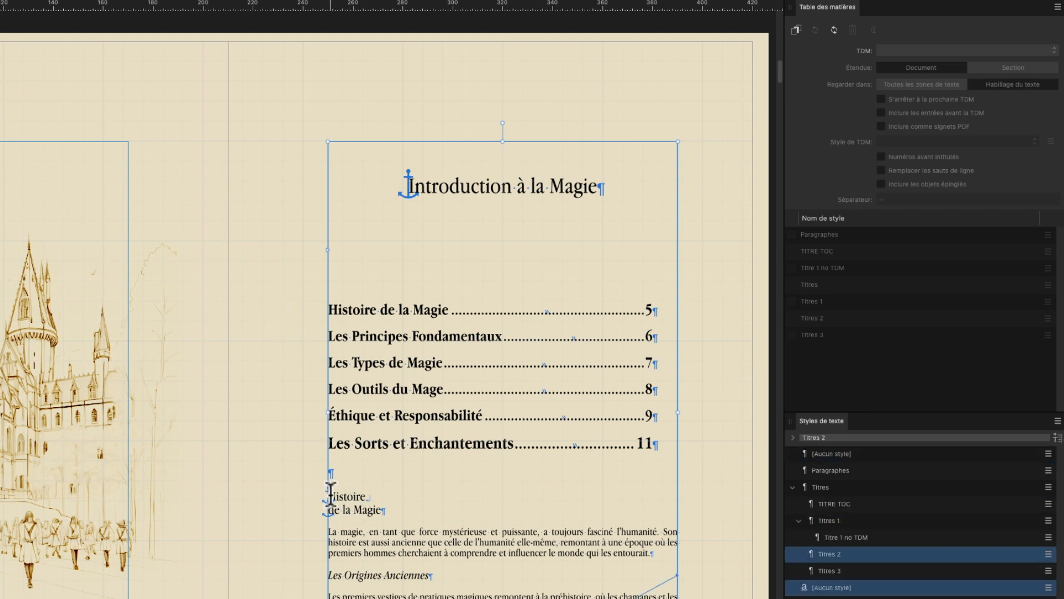
{"action": "key", "text": "ctrl+v"}
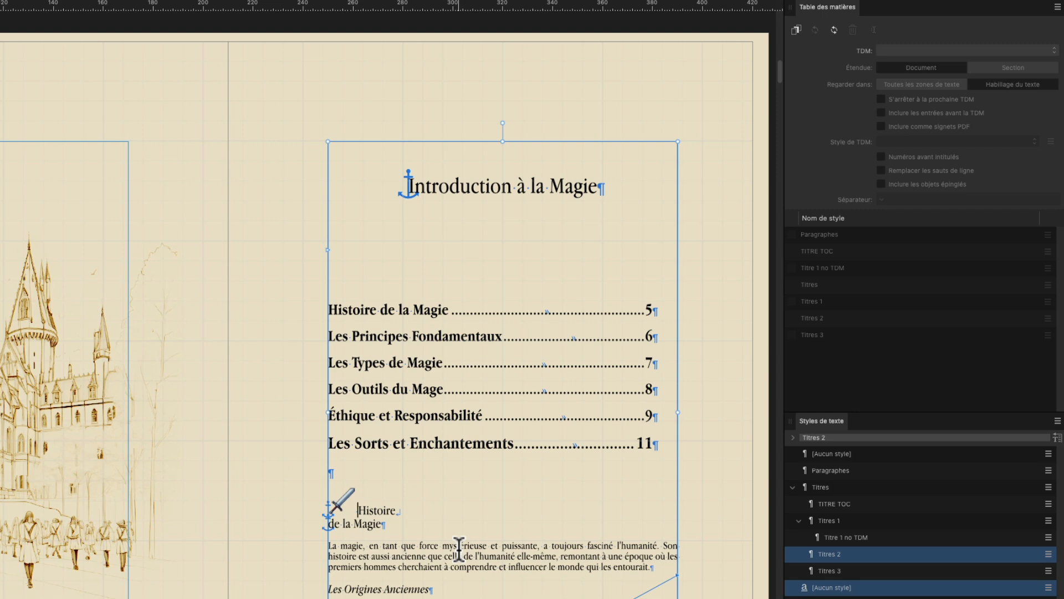
{"action": "left_click", "coordinate": [645, 363]}
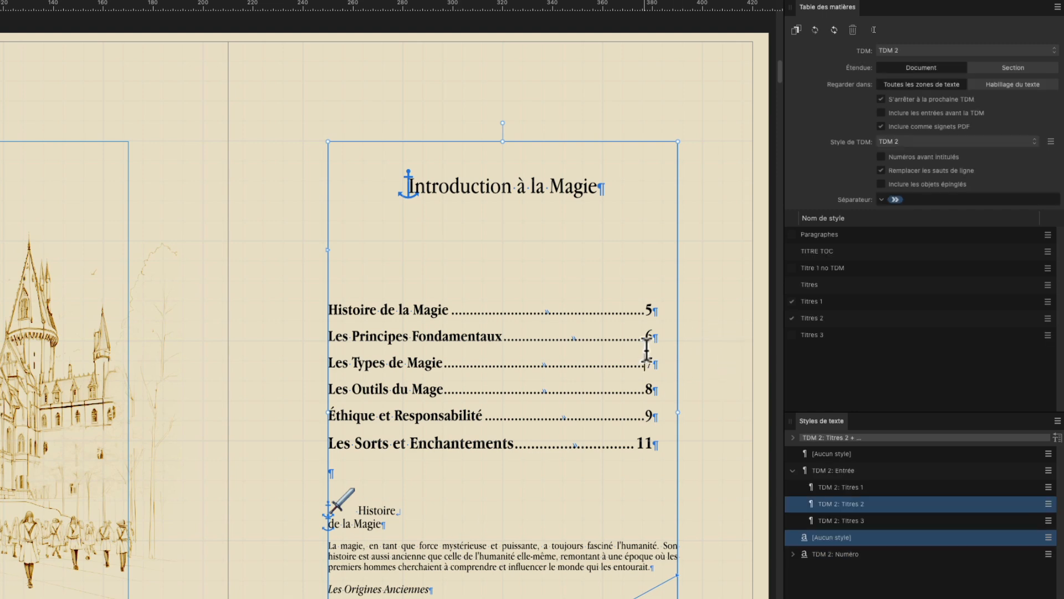
{"action": "left_click", "coordinate": [889, 182]}
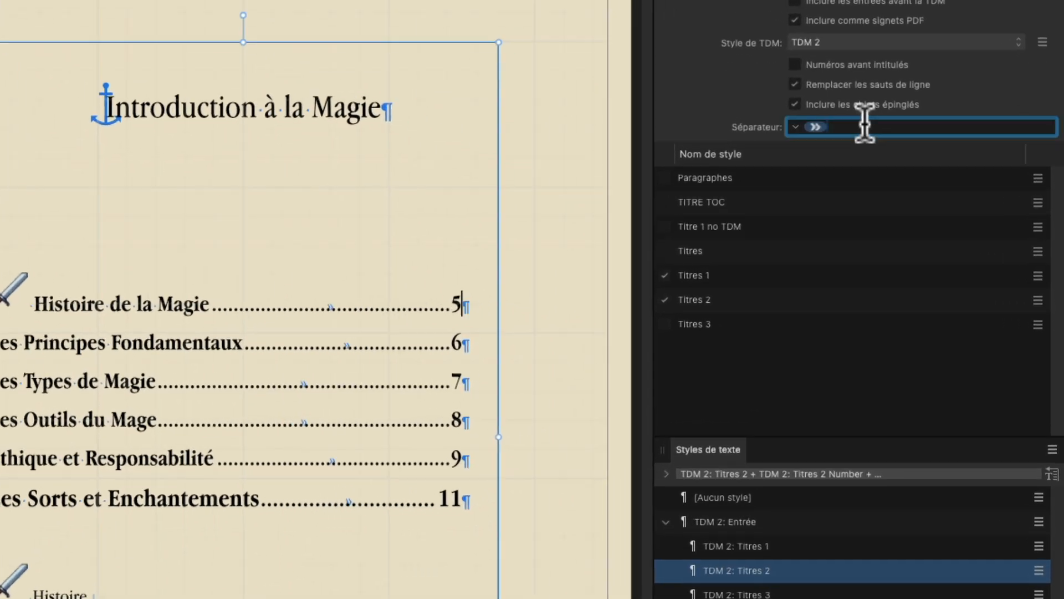
Add the letter "p" after the tab in the separator of the page 5 table of contents
{"action": "left_click", "coordinate": [929, 200]}
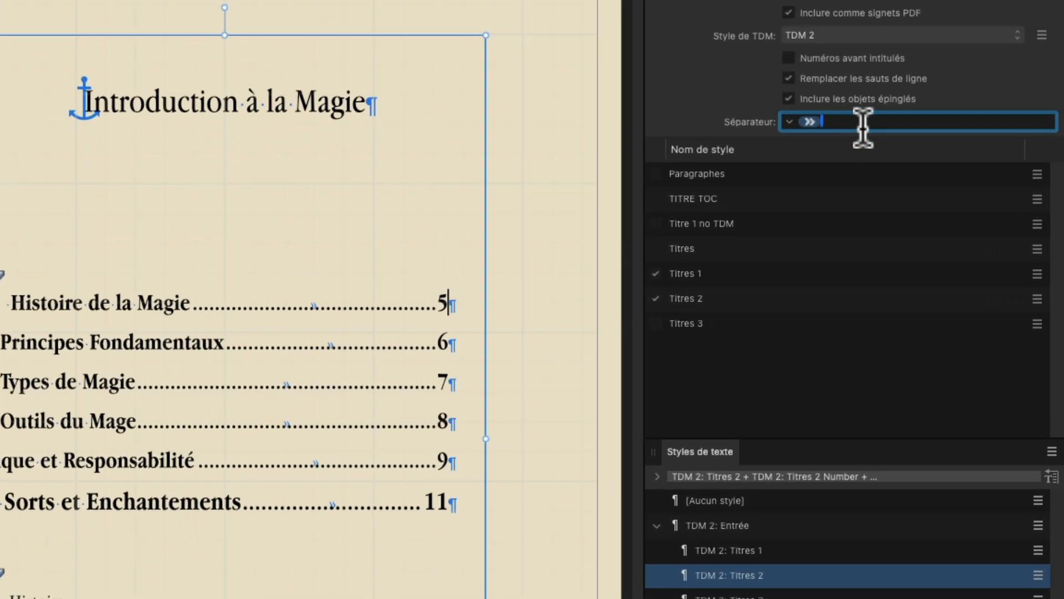
{"action": "left_click", "coordinate": [789, 122]}
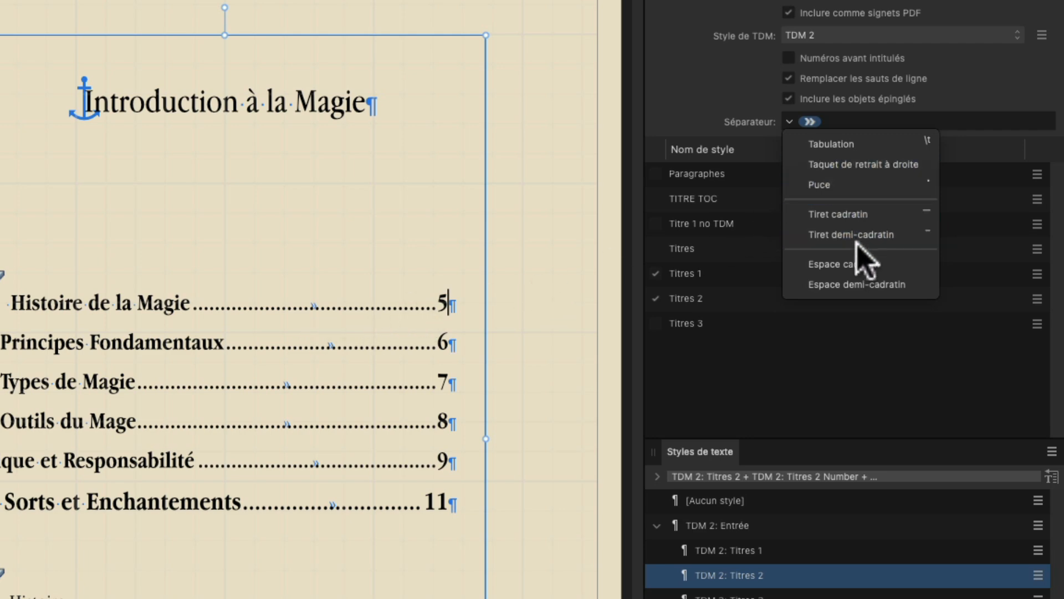
{"action": "left_click", "coordinate": [969, 122]}
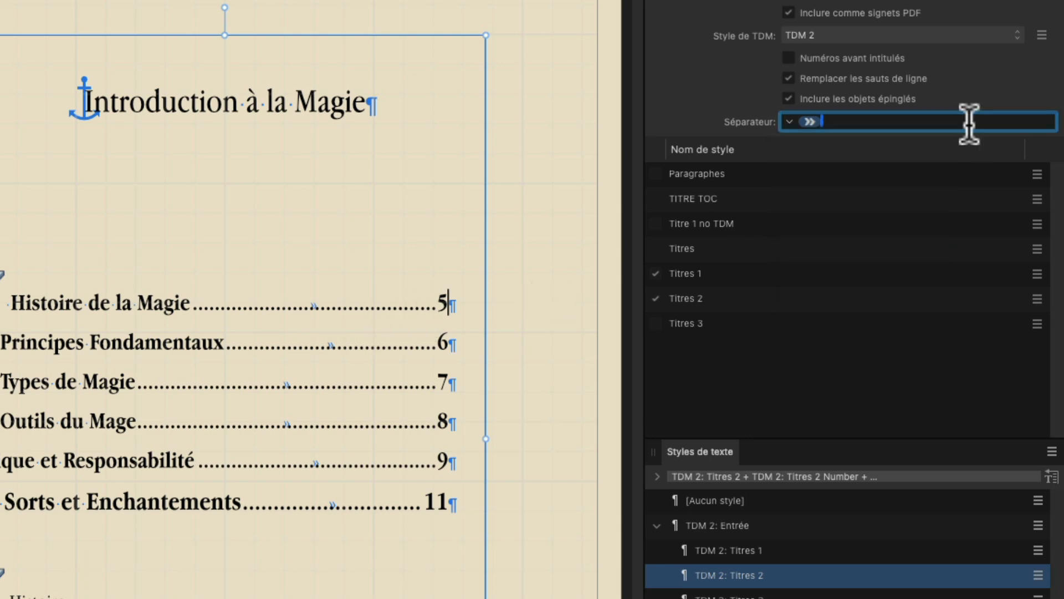
{"action": "key", "text": "Left"}
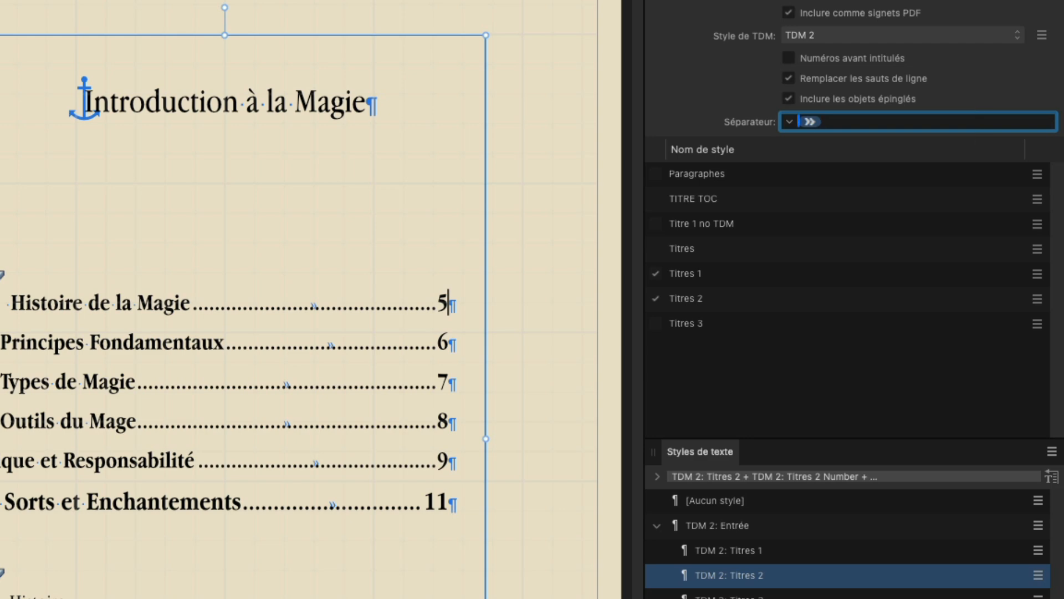
{"action": "key", "text": "Right"}
{"action": "type", "text": "p"}
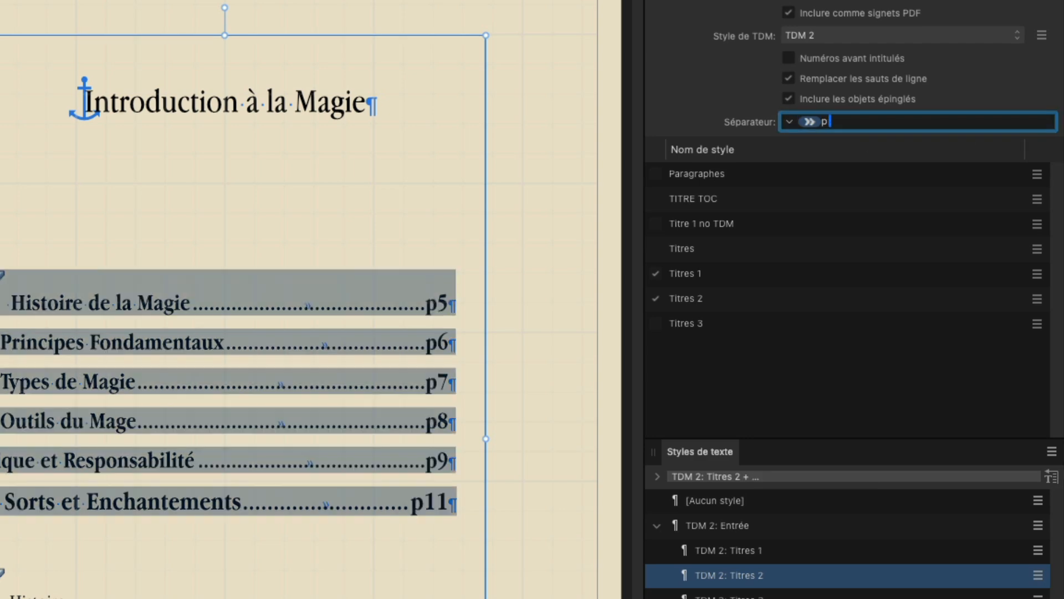
{"action": "left_click", "coordinate": [463, 548]}
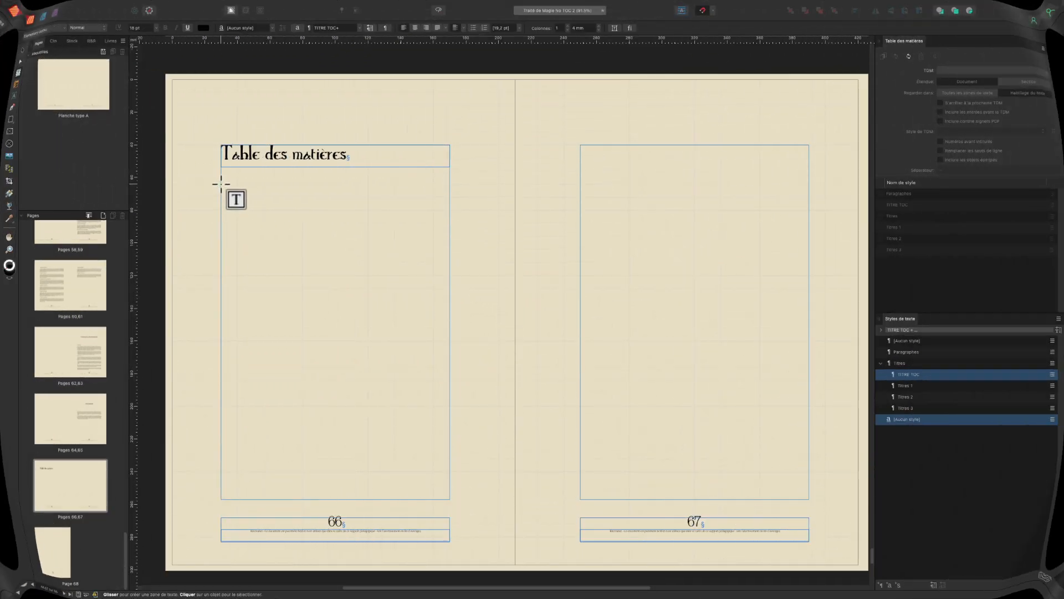
In the No TOC 2 document, draw a text frame about 140 mm wide below the page 66 Table des matières title and insert a table of contents
{"action": "left_click_drag", "start_coordinate": [220, 184], "coordinate": [449, 498]}
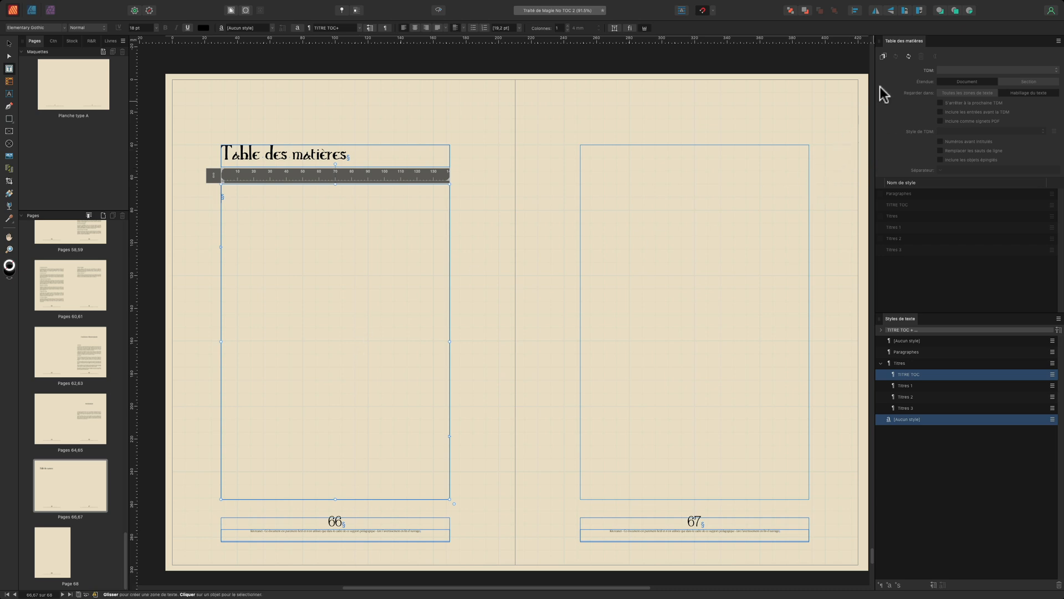
{"action": "left_click", "coordinate": [885, 57]}
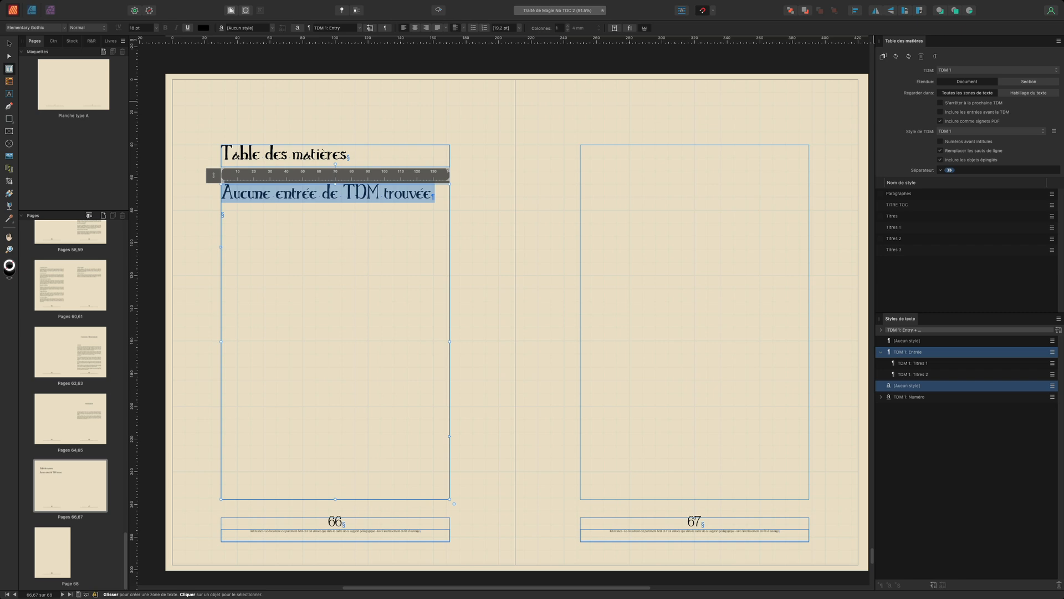
Include the Titres 1, Titres 2 and Titres 3 styles and the entries located before the table of contents on page 66
{"action": "left_click", "coordinate": [880, 249]}
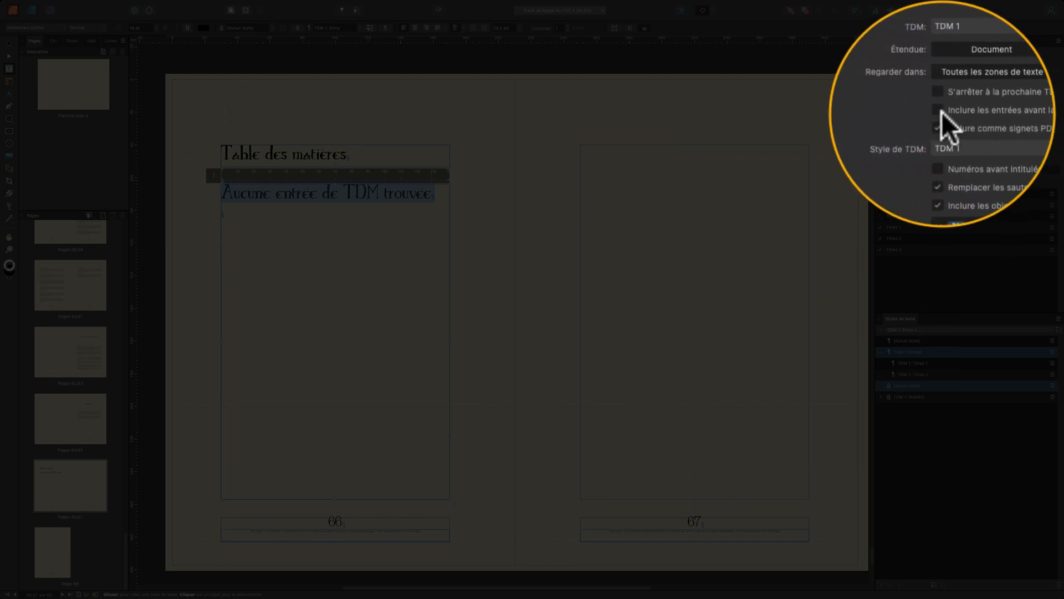
{"action": "left_click", "coordinate": [940, 112]}
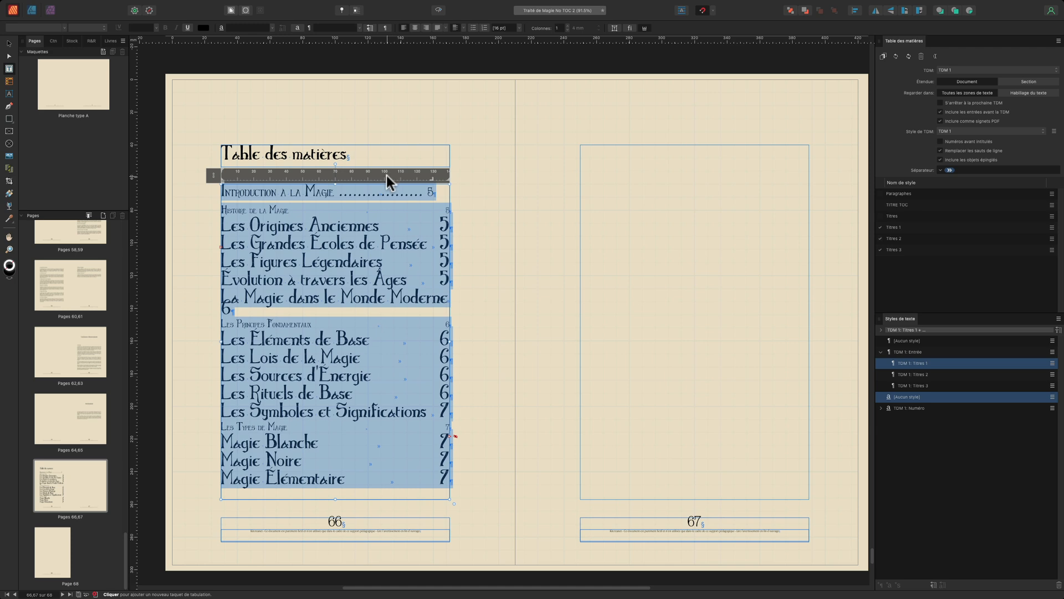
Check the display options for the text ruler and the text style hierarchy
{"action": "left_click", "coordinate": [309, 5]}
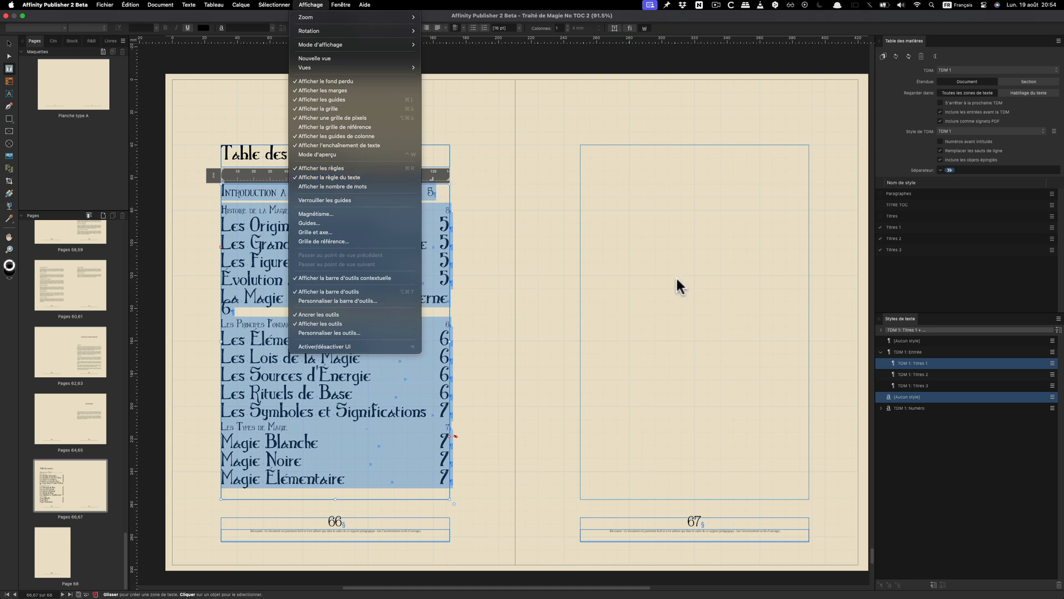
{"action": "left_click", "coordinate": [1022, 456]}
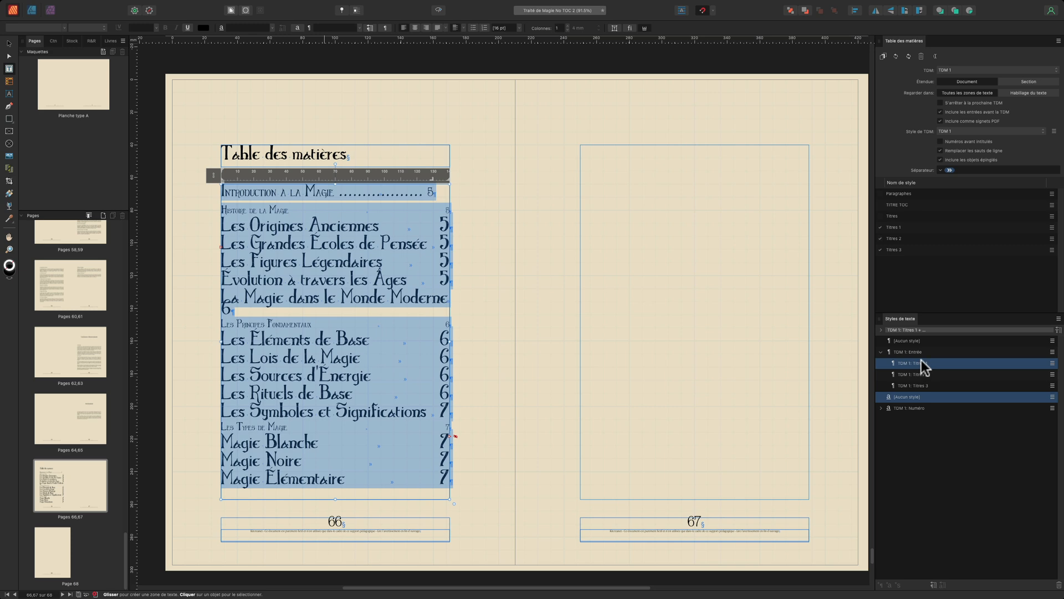
{"action": "left_click", "coordinate": [563, 351]}
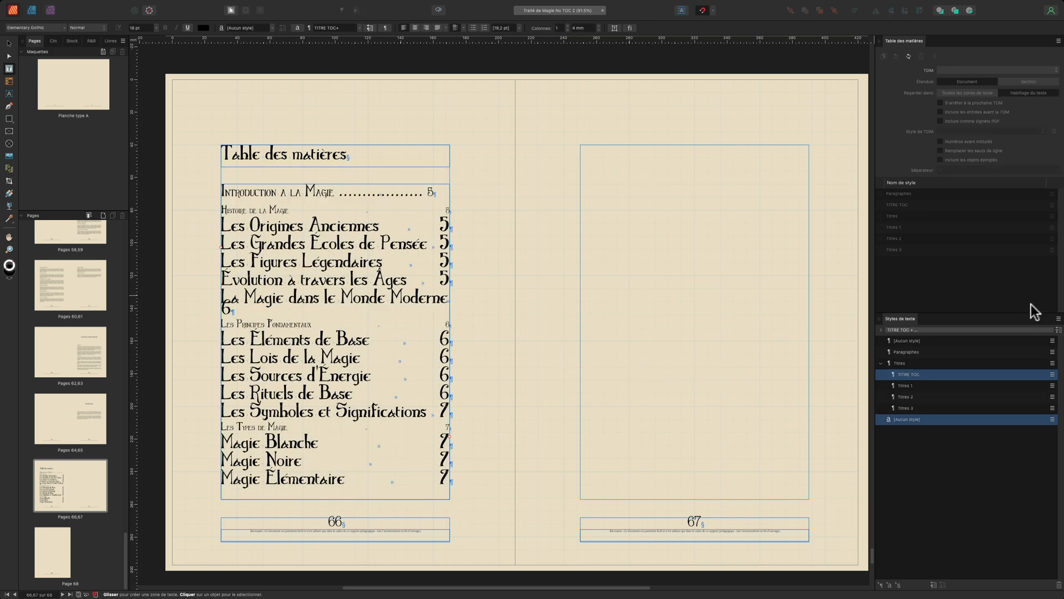
{"action": "left_click", "coordinate": [1058, 318]}
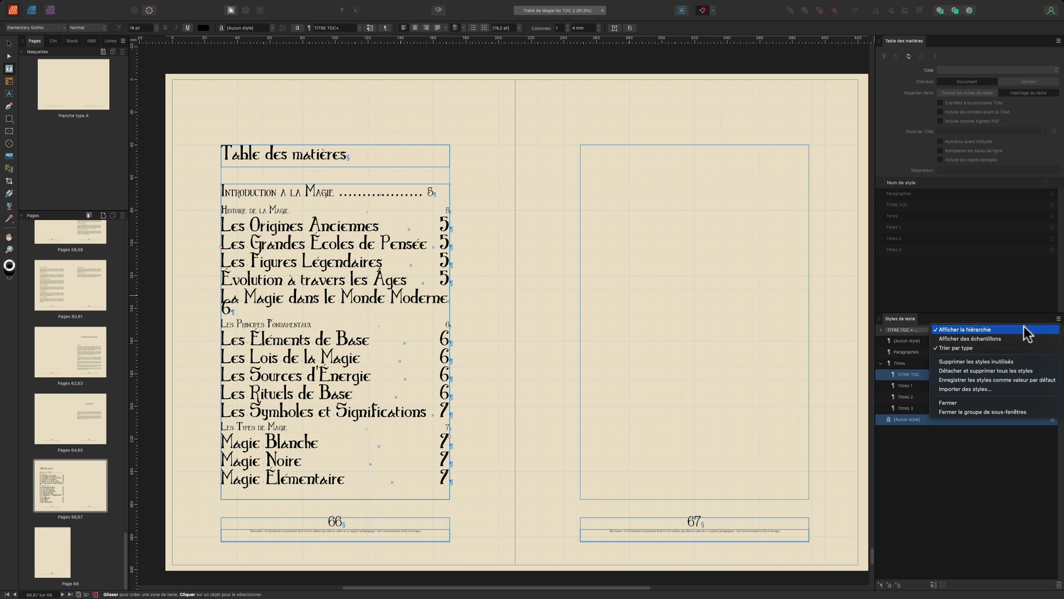
{"action": "left_click", "coordinate": [471, 296]}
Edit the TDM 1: Entry style and set its font to Apple Garamond at 14 pt
{"action": "left_click", "coordinate": [450, 295]}
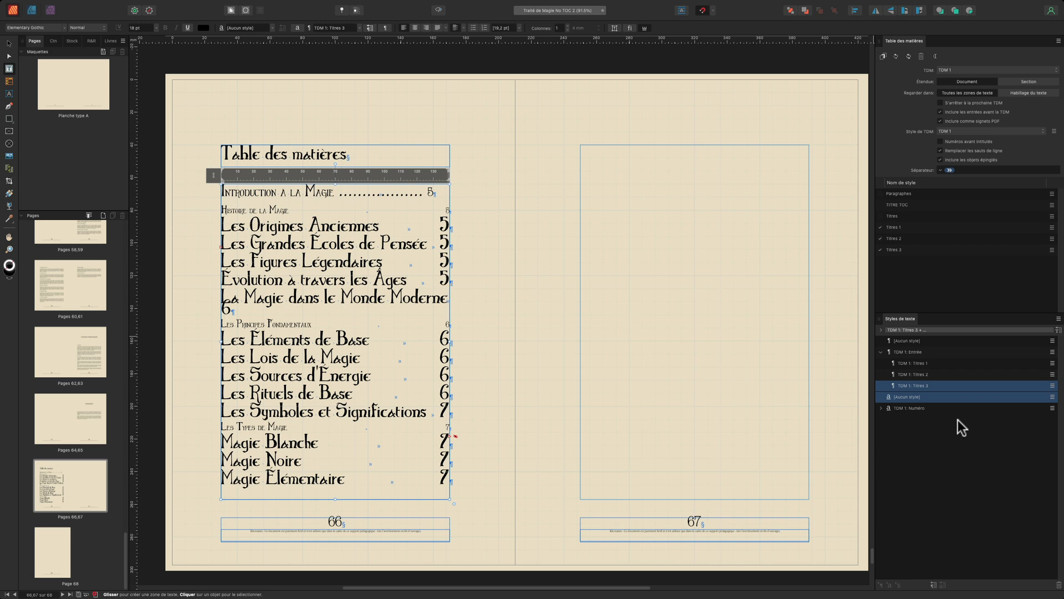
{"action": "right_click", "coordinate": [906, 352]}
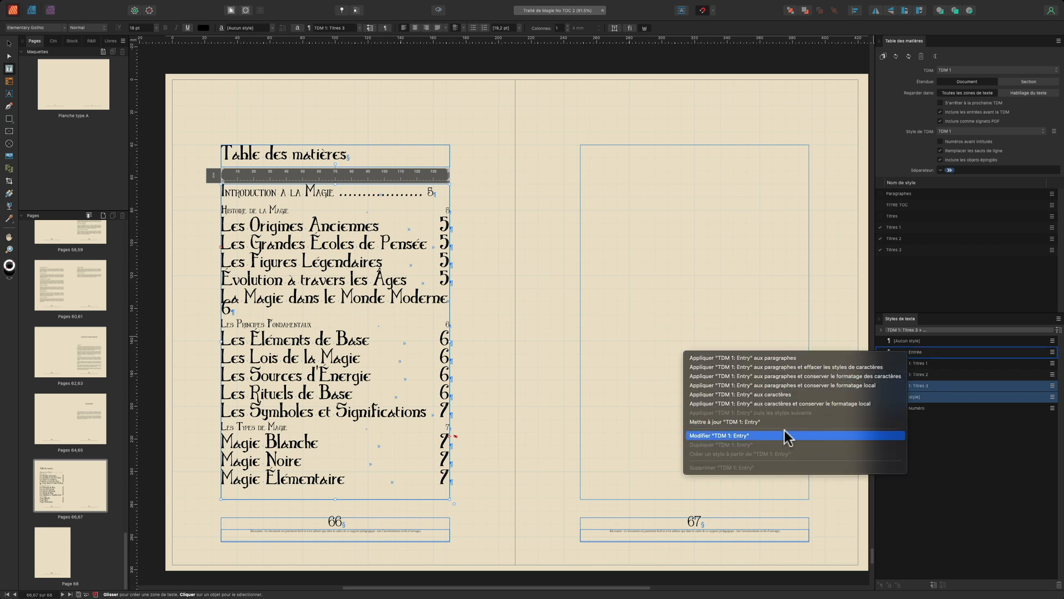
{"action": "left_click", "coordinate": [775, 435]}
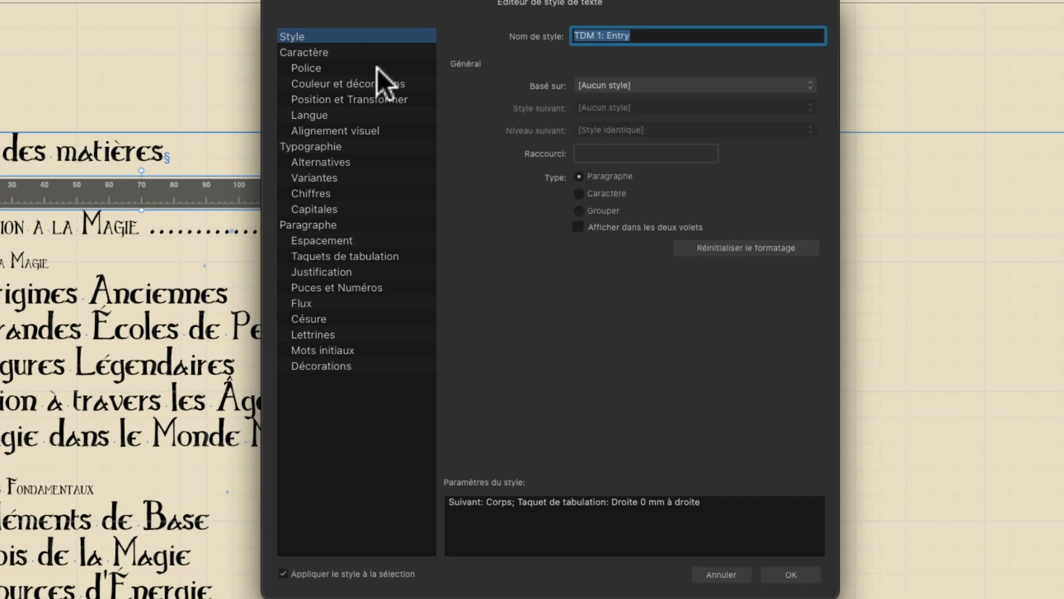
{"action": "left_click", "coordinate": [377, 67]}
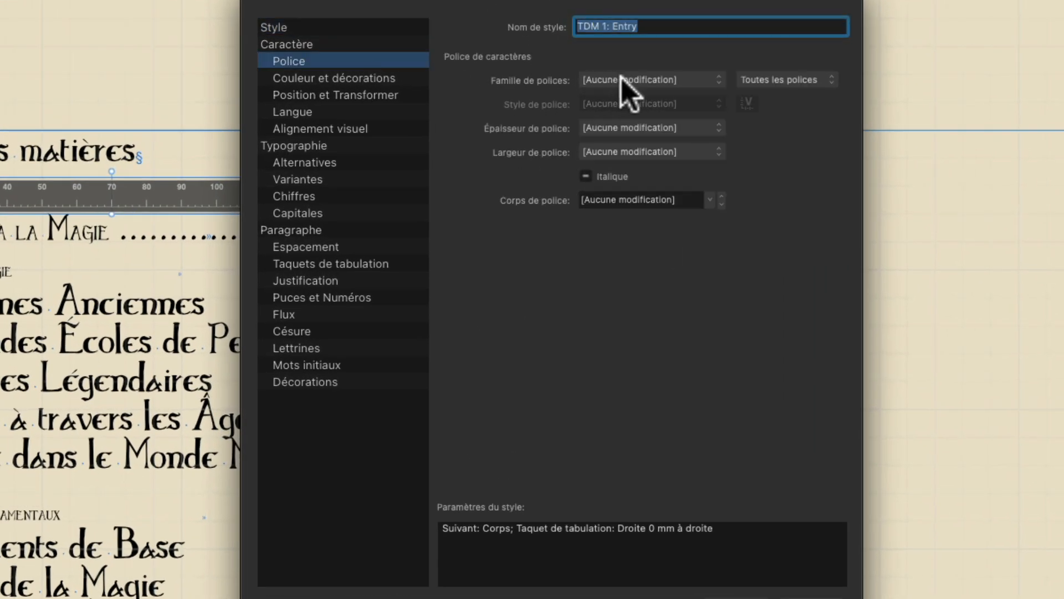
{"action": "left_click", "coordinate": [623, 88]}
{"action": "left_click", "coordinate": [643, 125]}
{"action": "left_click", "coordinate": [647, 200]}
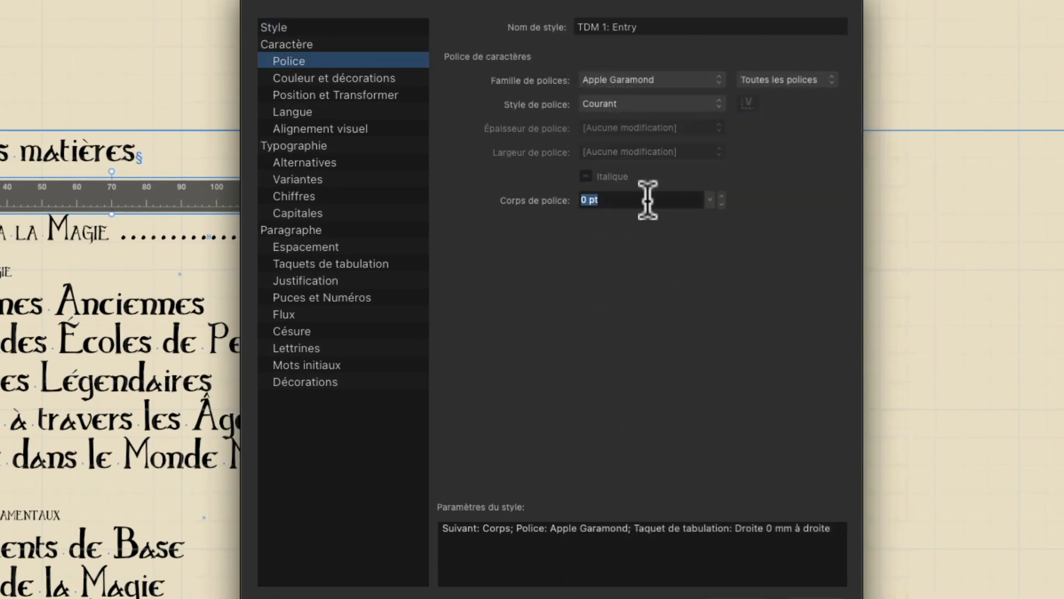
{"action": "type", "text": "0"}
{"action": "key", "text": "BackSpace"}
{"action": "type", "text": "14"}
Give the TDM 1: Entry style a red text fill of H 0, S 66, L 48 and small capitals
{"action": "left_click", "coordinate": [391, 78]}
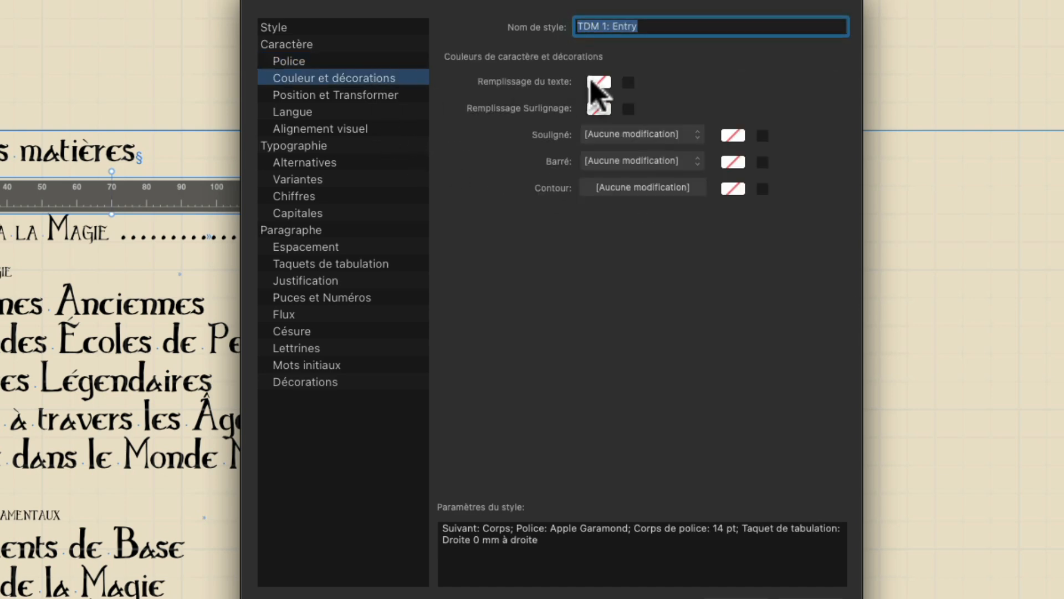
{"action": "left_click", "coordinate": [598, 83]}
{"action": "left_click", "coordinate": [728, 215]}
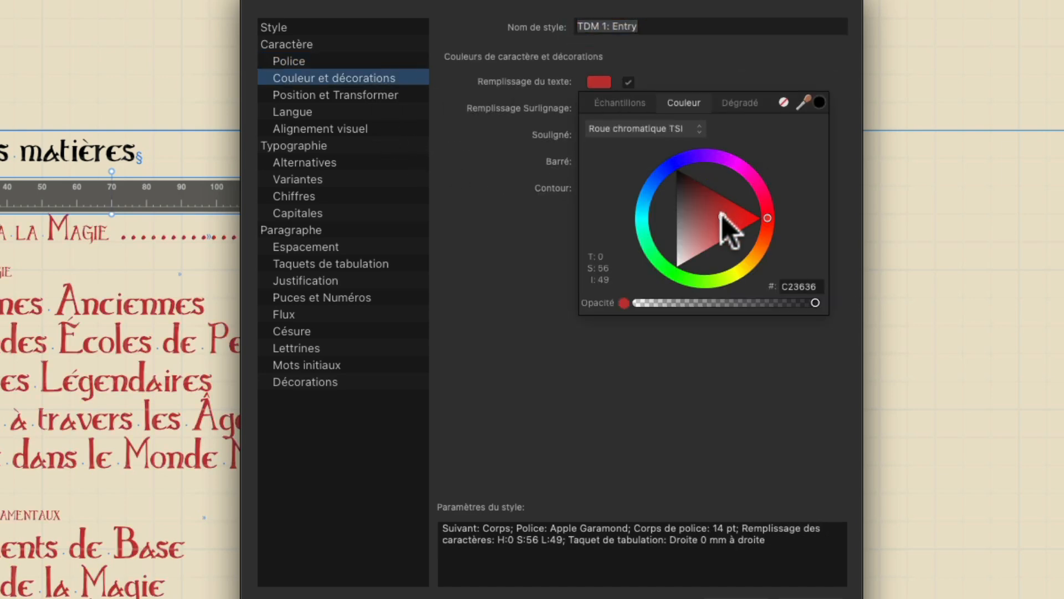
{"action": "left_click", "coordinate": [360, 179]}
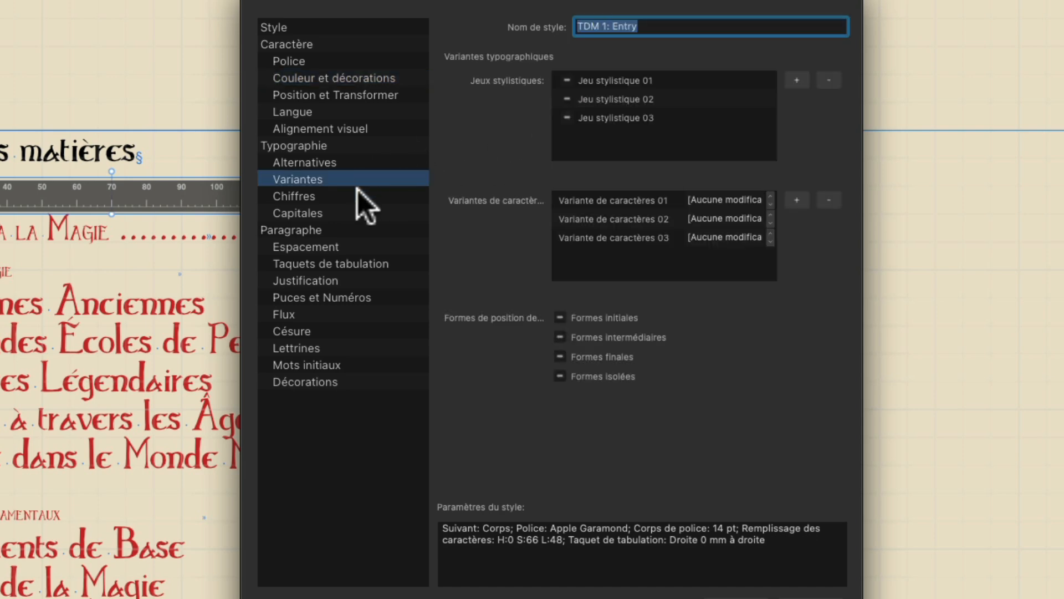
{"action": "left_click", "coordinate": [358, 212]}
{"action": "left_click", "coordinate": [587, 177]}
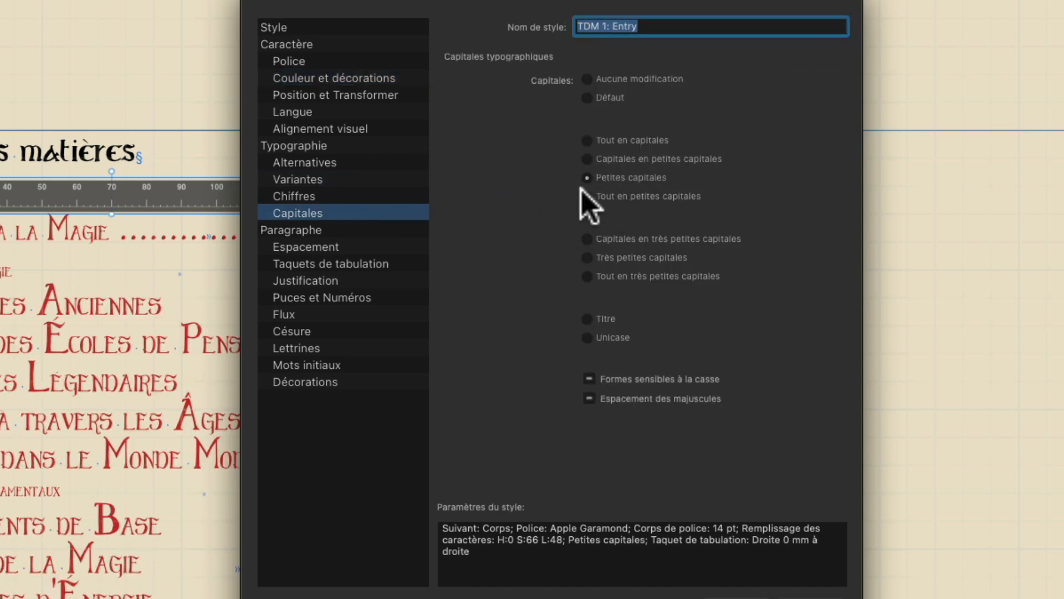
Replace the tab stop of the TDM 1: Entry style with a new one at 130 mm
{"action": "left_click", "coordinate": [357, 264]}
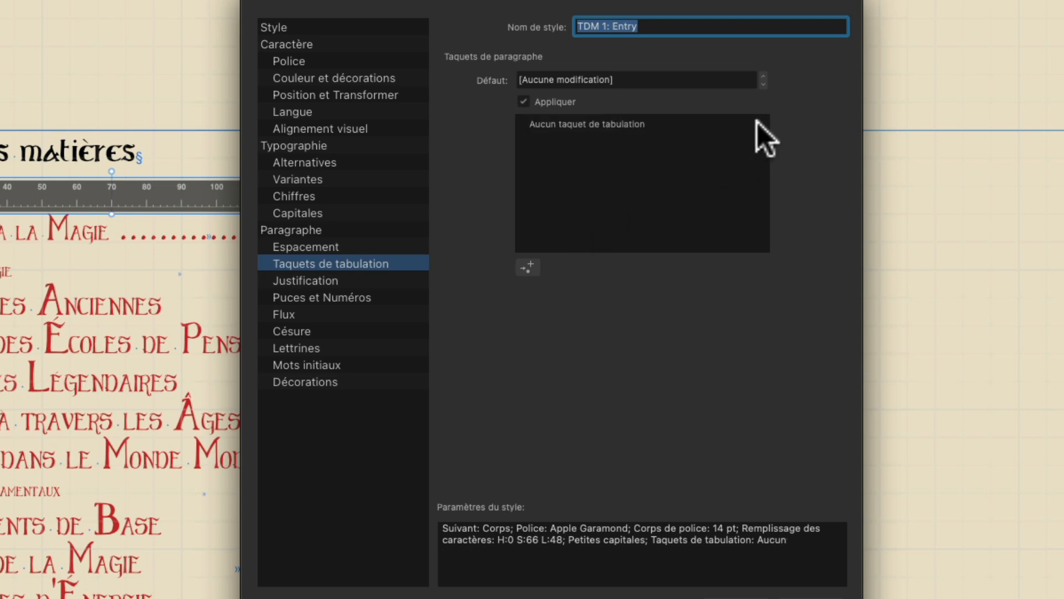
{"action": "left_click", "coordinate": [528, 266]}
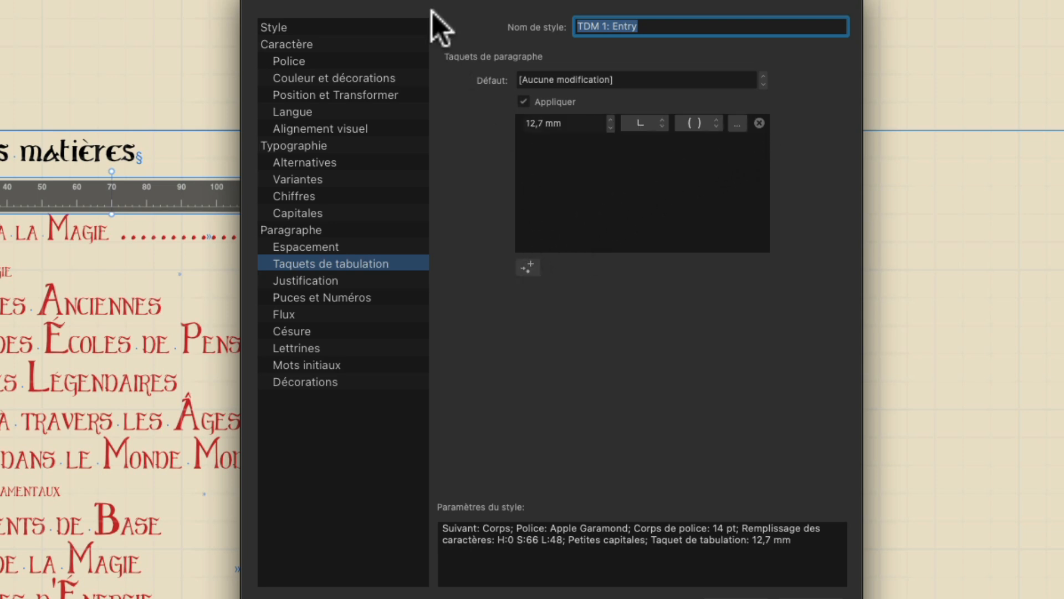
{"action": "left_click_drag", "start_coordinate": [431, 10], "coordinate": [299, 252]}
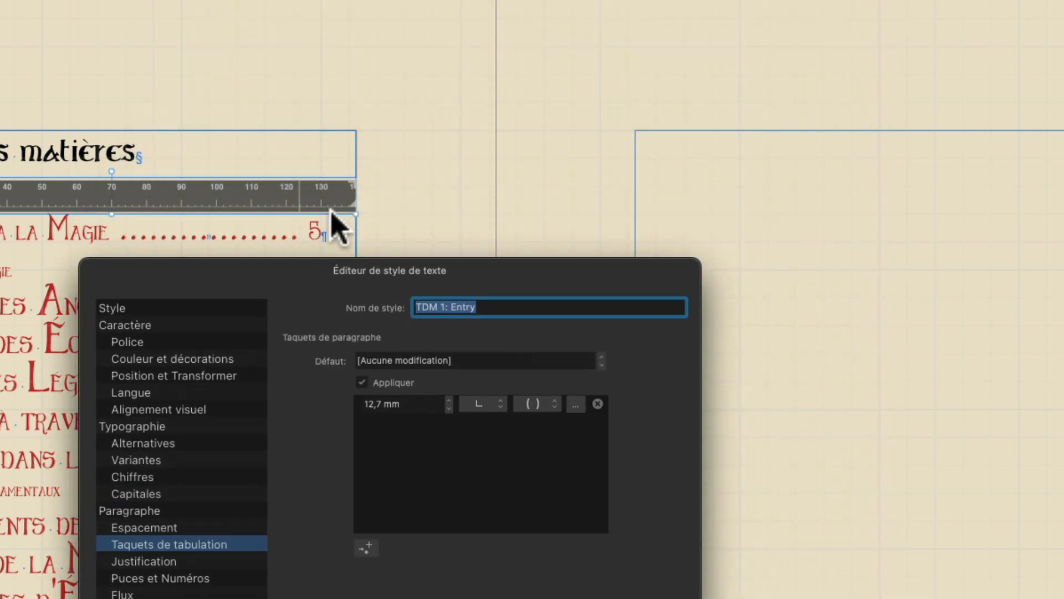
{"action": "left_click", "coordinate": [407, 404]}
{"action": "type", "text": "130"}
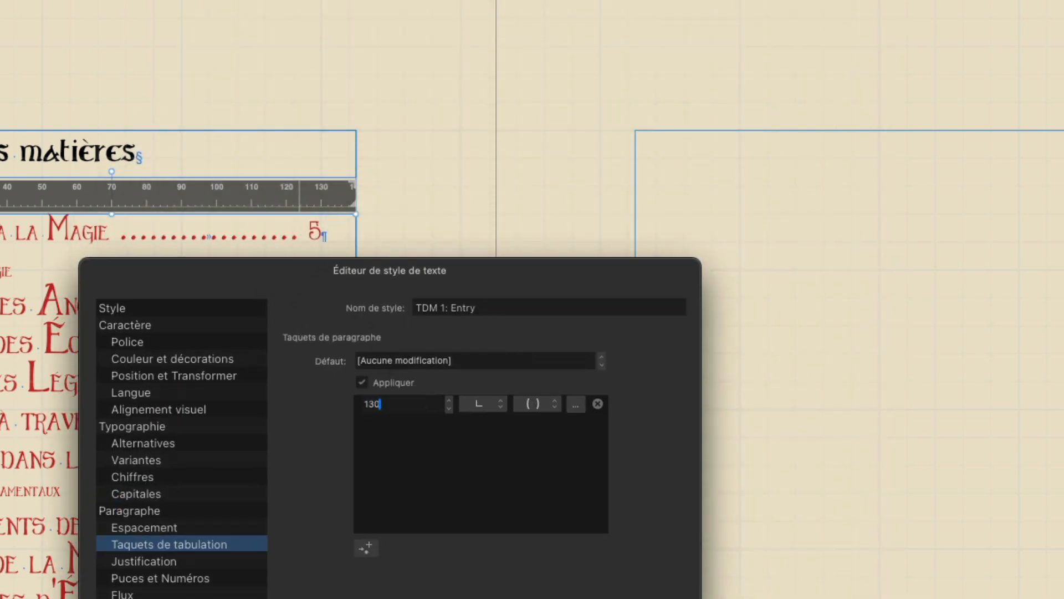
{"action": "key", "text": "Return"}
Align the 130 mm tab stop to the right with a dot leader and apply the TDM 1: Entry style changes
{"action": "left_click", "coordinate": [480, 404]}
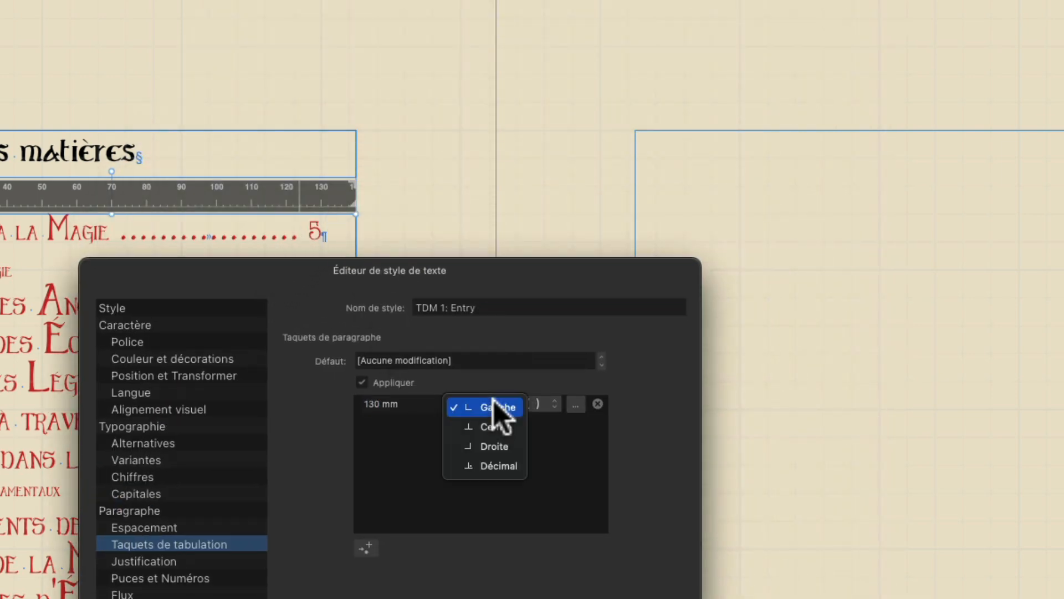
{"action": "left_click", "coordinate": [503, 451]}
{"action": "left_click", "coordinate": [533, 404]}
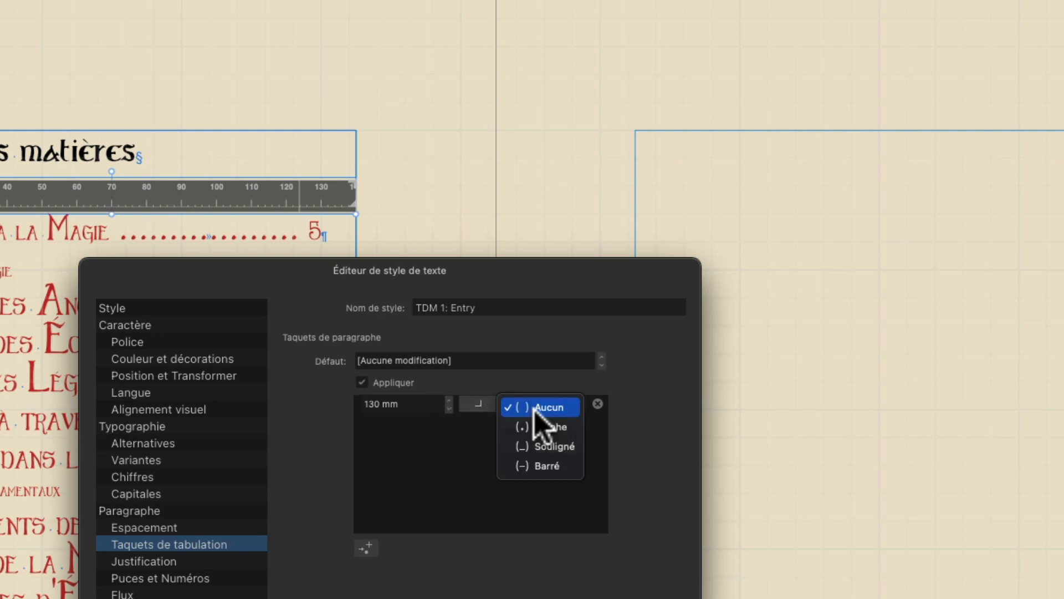
{"action": "left_click", "coordinate": [557, 428]}
{"action": "left_click", "coordinate": [575, 404]}
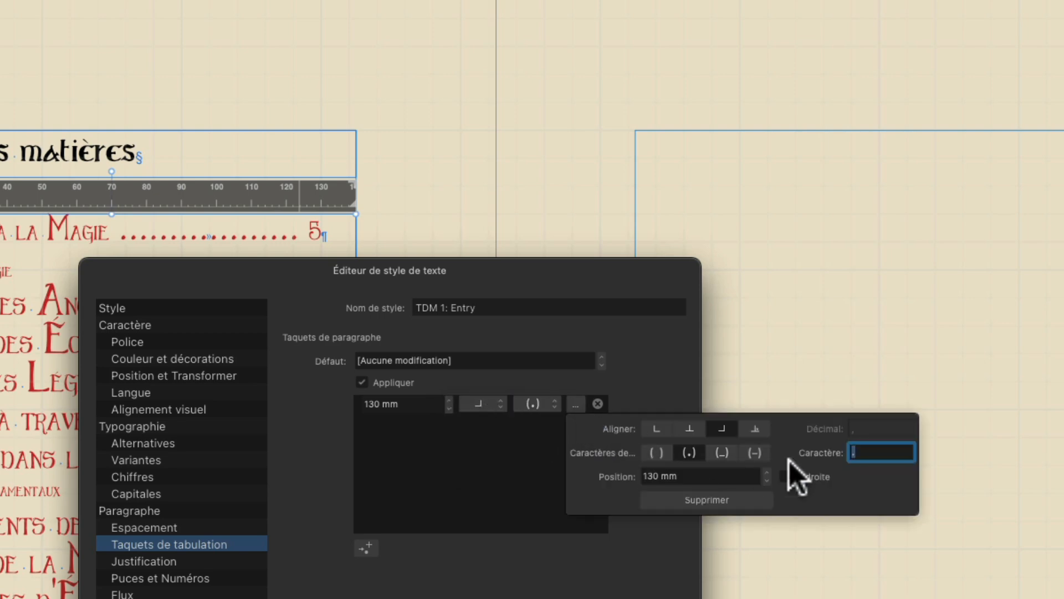
{"action": "left_click", "coordinate": [499, 465]}
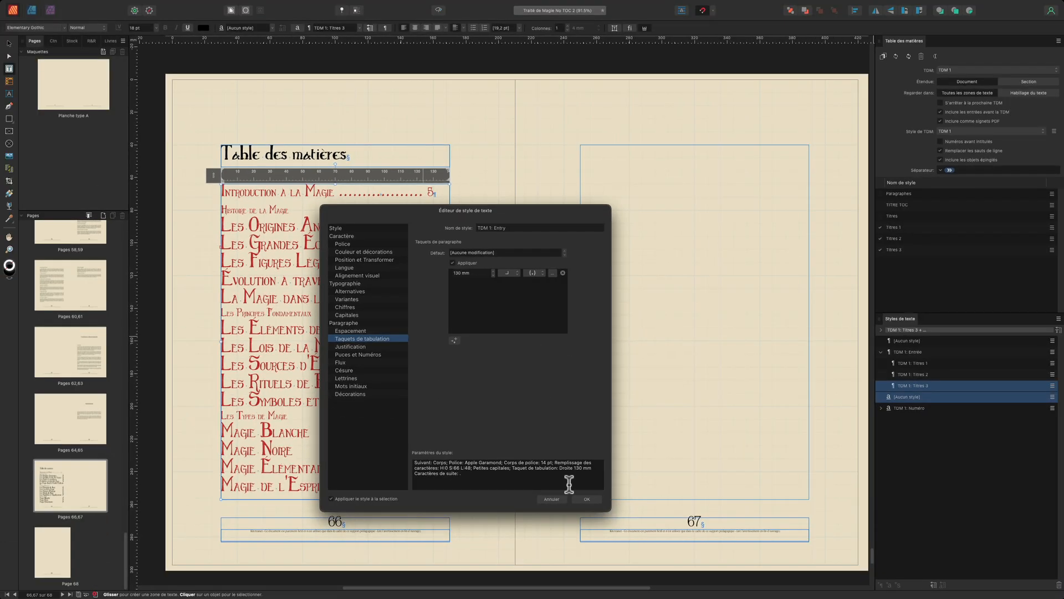
{"action": "left_click", "coordinate": [585, 498]}
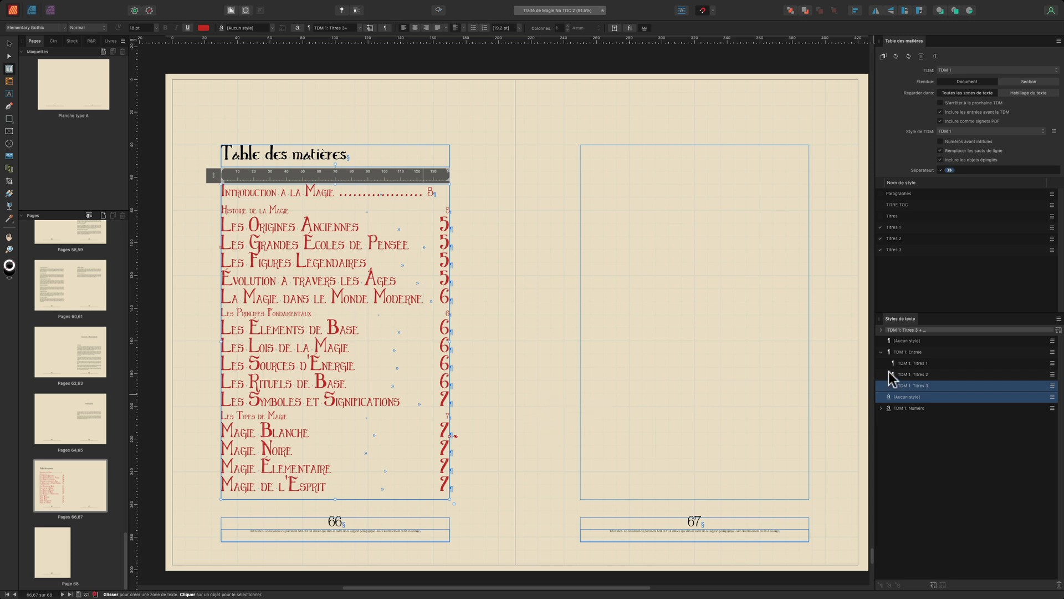
Reset the formatting of the TDM 1: Titres 1, Titres 2 and Titres 3 styles and update the table of contents
{"action": "right_click", "coordinate": [955, 366]}
{"action": "left_click", "coordinate": [937, 373]}
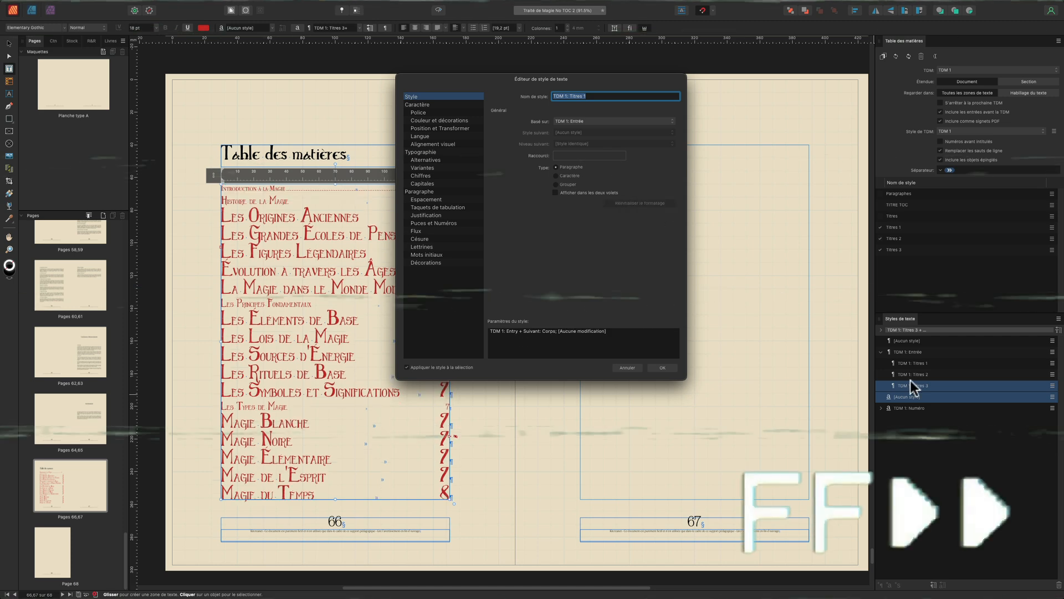
{"action": "left_click", "coordinate": [663, 367]}
{"action": "right_click", "coordinate": [885, 378]}
{"action": "left_click", "coordinate": [708, 455]}
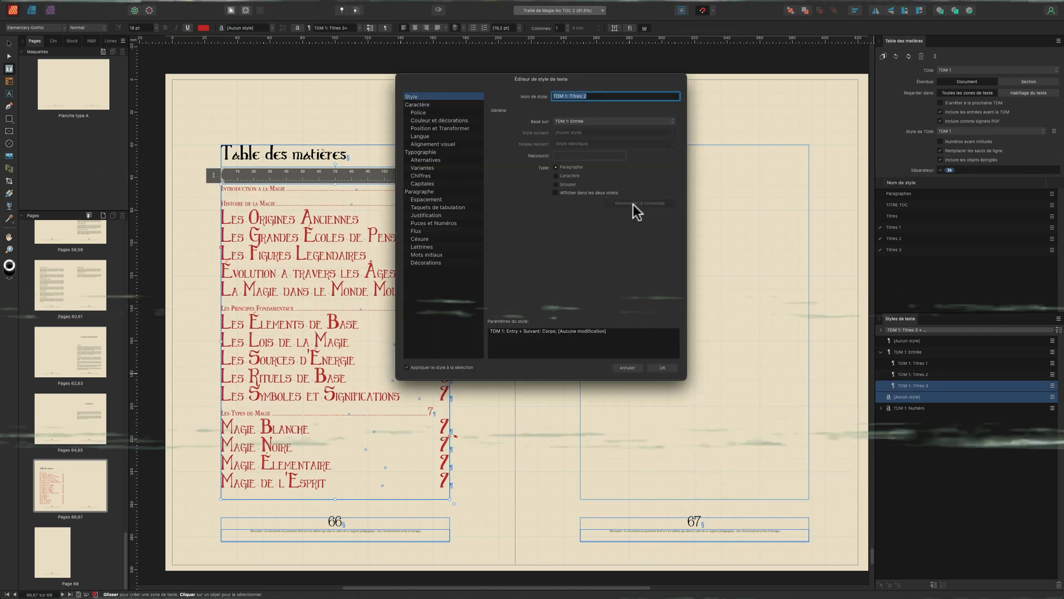
{"action": "left_click", "coordinate": [662, 367]}
{"action": "right_click", "coordinate": [886, 385]}
{"action": "left_click", "coordinate": [709, 466]}
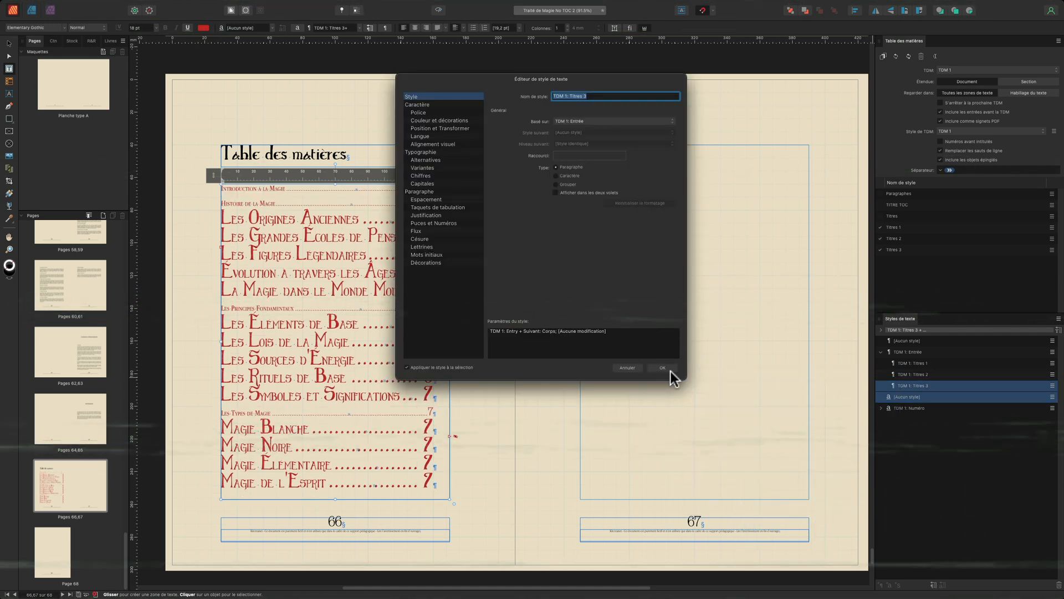
{"action": "left_click", "coordinate": [668, 368]}
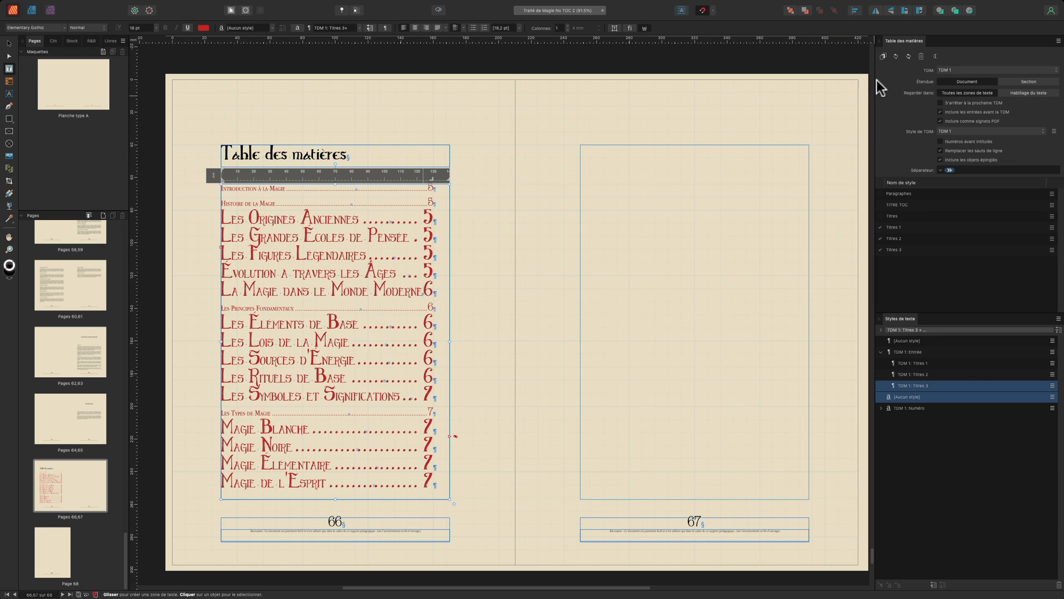
{"action": "left_click", "coordinate": [896, 55]}
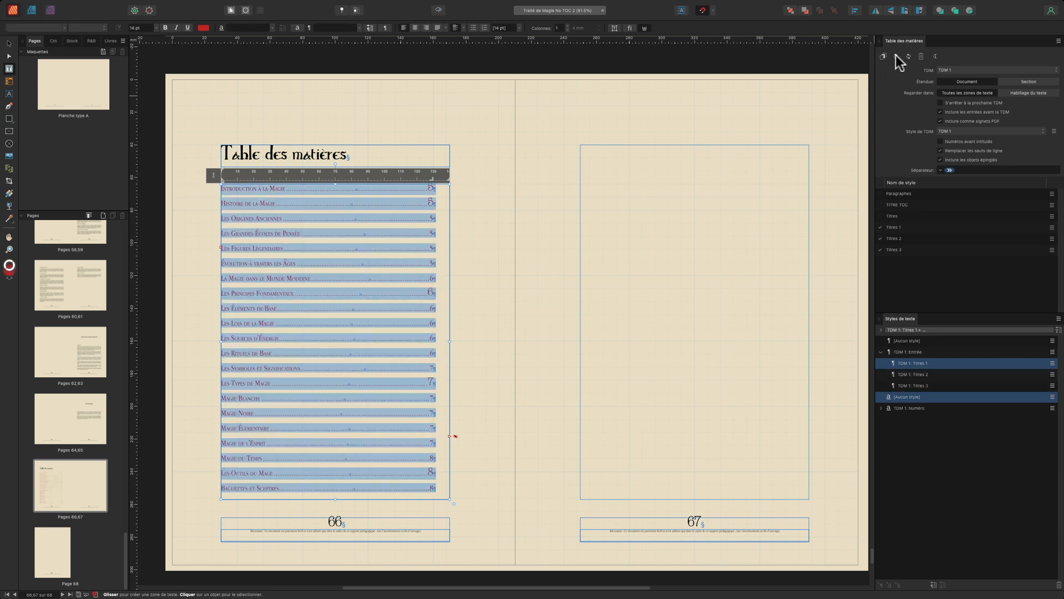
Try Arial as the font family of the TDM 1: Entry style, and return it to Apple Garamond
{"action": "right_click", "coordinate": [909, 352]}
{"action": "left_click", "coordinate": [751, 435]}
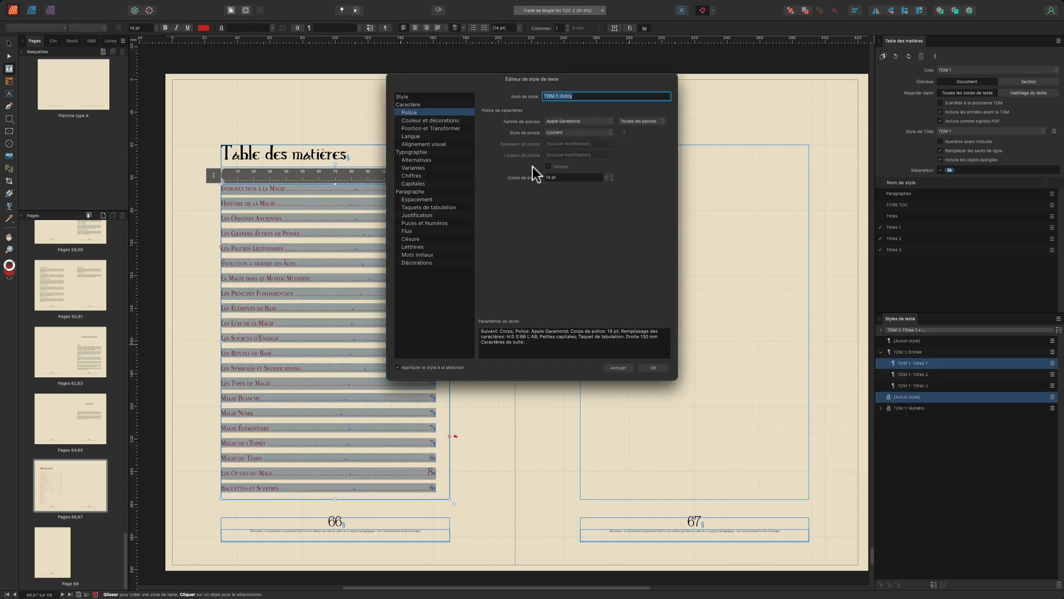
{"action": "left_click", "coordinate": [571, 121]}
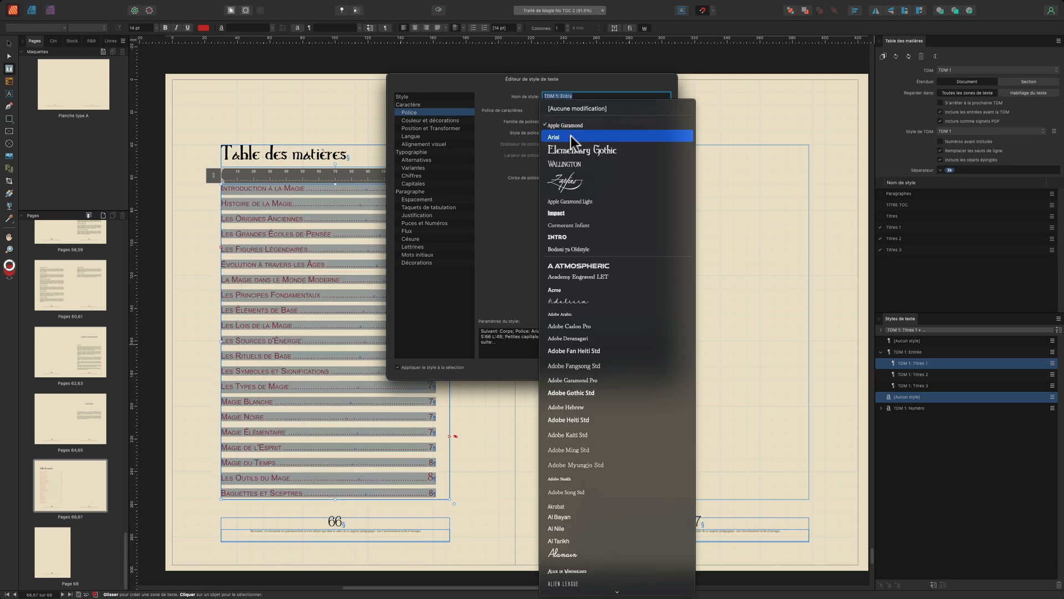
{"action": "left_click", "coordinate": [574, 134]}
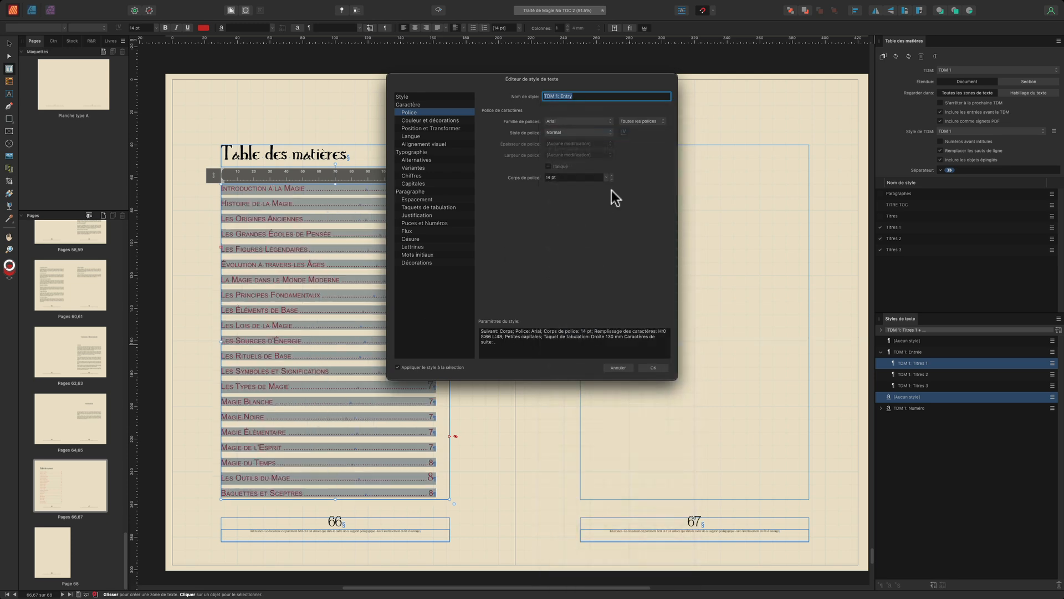
{"action": "left_click", "coordinate": [604, 121]}
{"action": "left_click", "coordinate": [604, 114]}
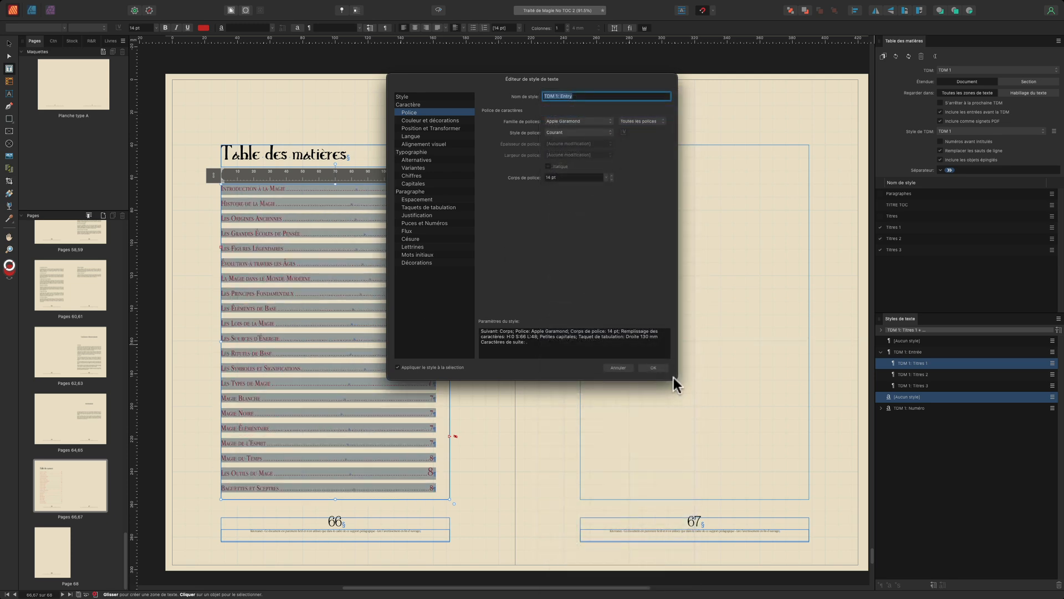
{"action": "left_click", "coordinate": [655, 365]}
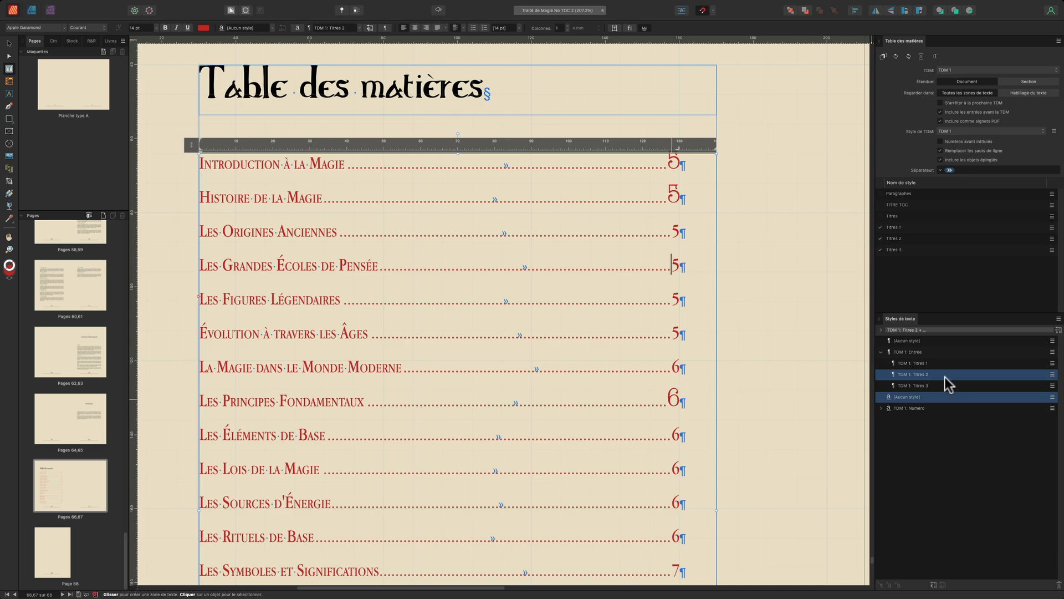
Give the TDM 1: Titres 2 style the Fin font weight and a font size of 11 pt
{"action": "right_click", "coordinate": [946, 376]}
{"action": "left_click", "coordinate": [784, 459]}
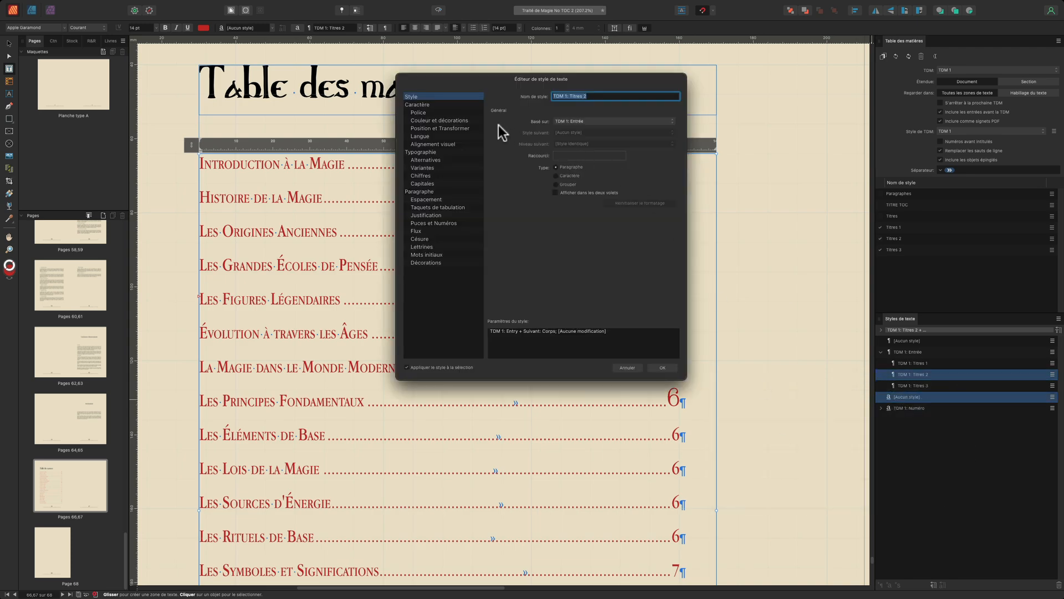
{"action": "left_click", "coordinate": [472, 112]}
{"action": "left_click", "coordinate": [576, 142]}
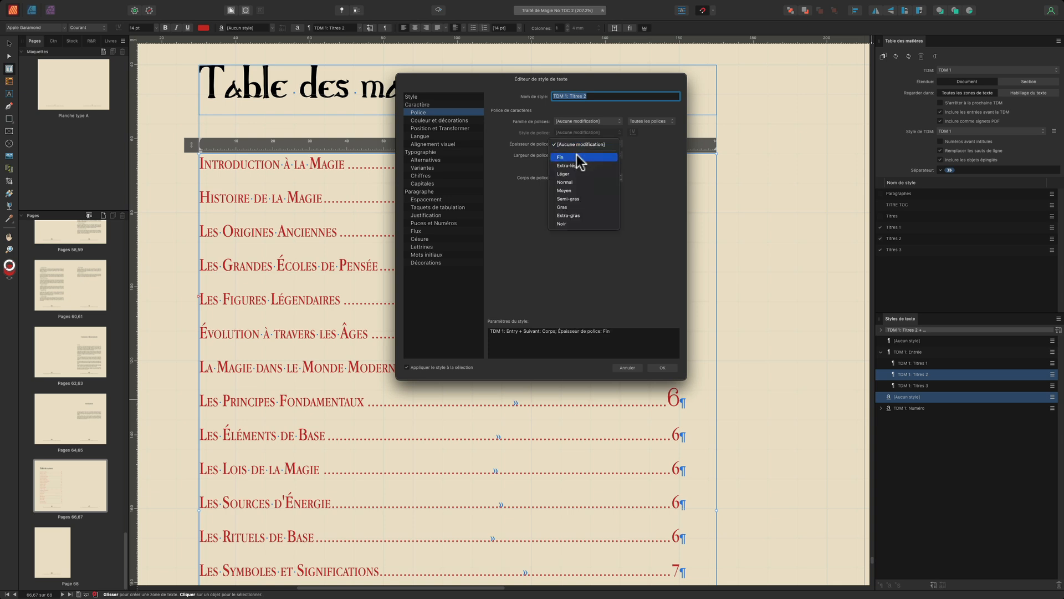
{"action": "left_click", "coordinate": [576, 157]}
{"action": "left_click", "coordinate": [588, 179]}
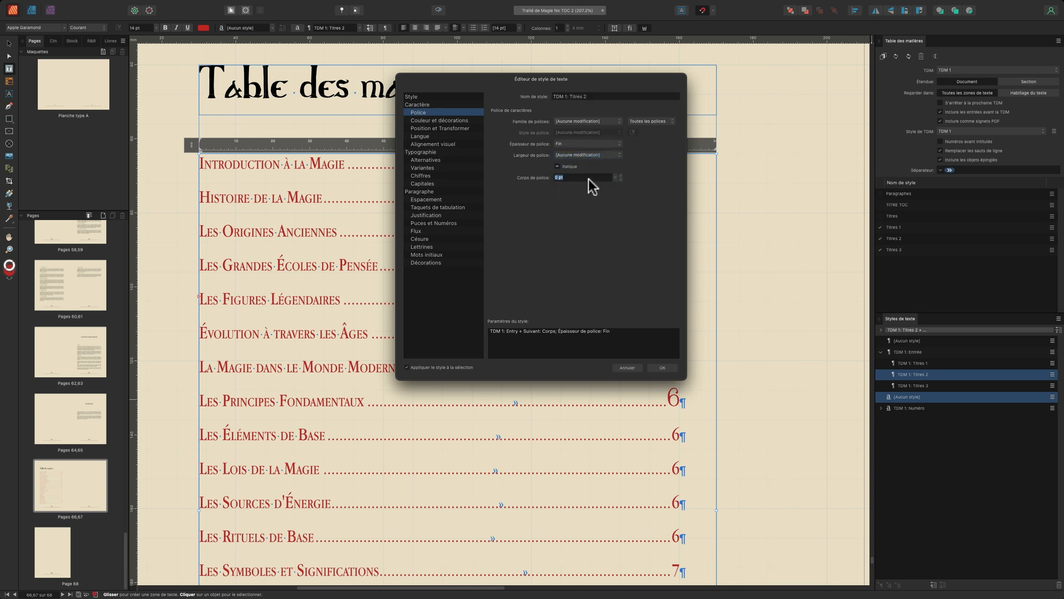
{"action": "type", "text": "11"}
{"action": "key", "text": "Return"}
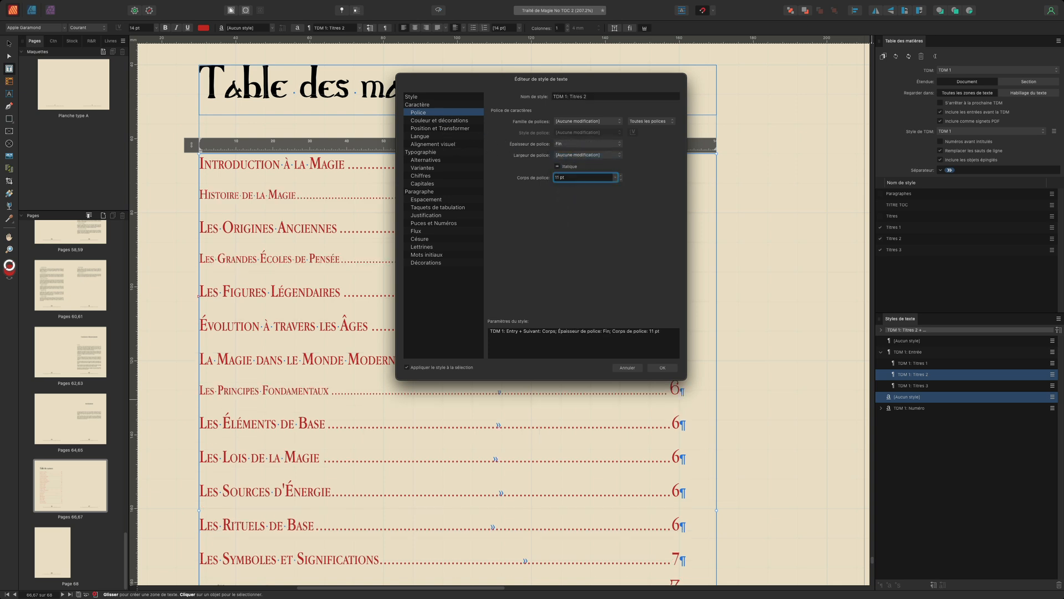
Set the capitals of the TDM 1: Titres 2 style to Titre and apply the style changes
{"action": "left_click", "coordinate": [440, 184]}
{"action": "left_click", "coordinate": [560, 233]}
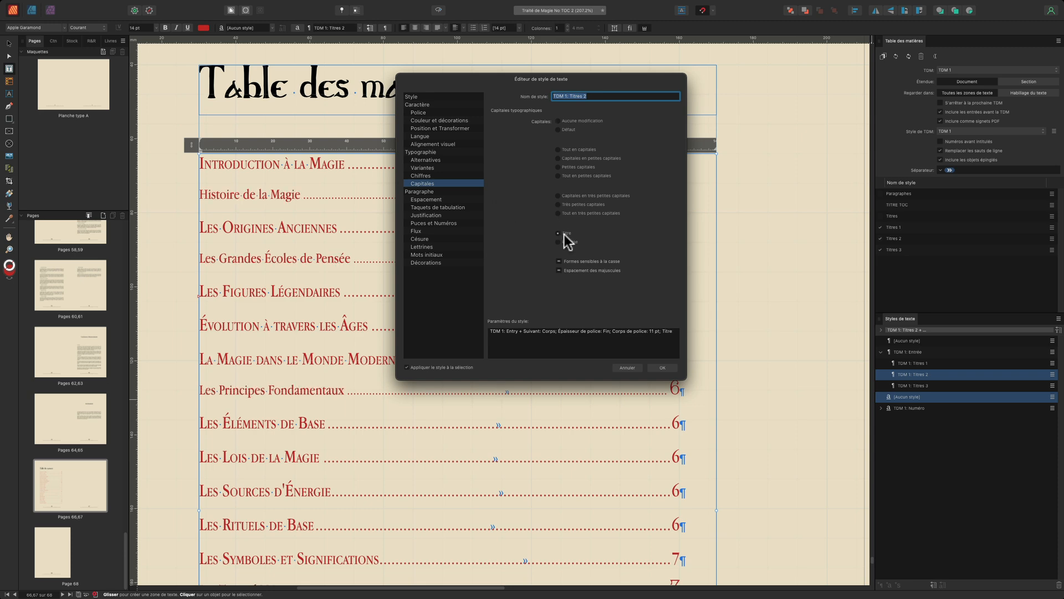
{"action": "left_click", "coordinate": [662, 369]}
Set the font of the TDM 1: Titres 3 style to Apple Garamond, Italique, at 11 pt
{"action": "right_click", "coordinate": [911, 386]}
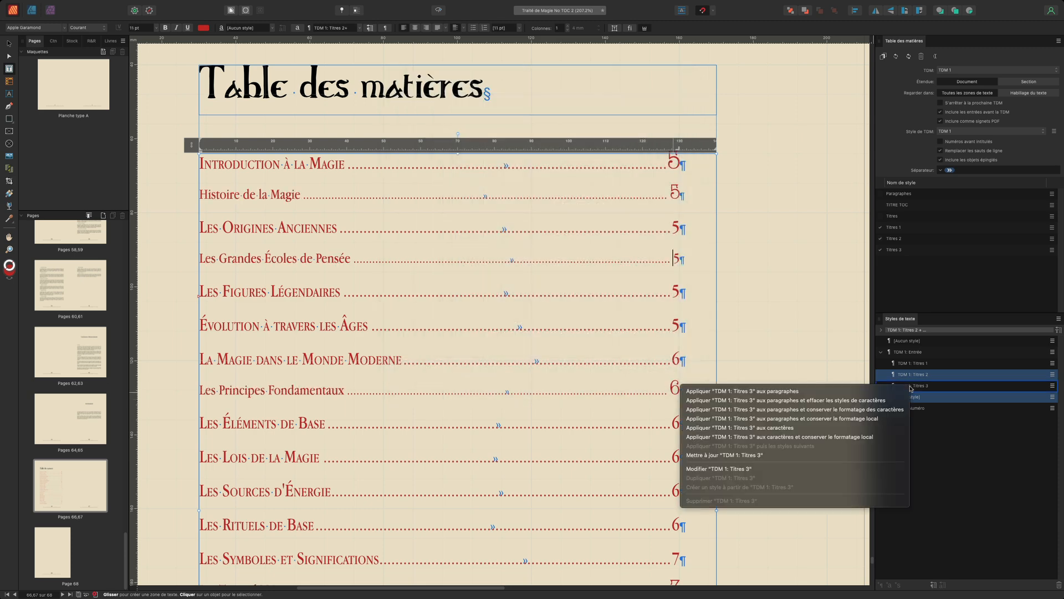
{"action": "left_click", "coordinate": [765, 467]}
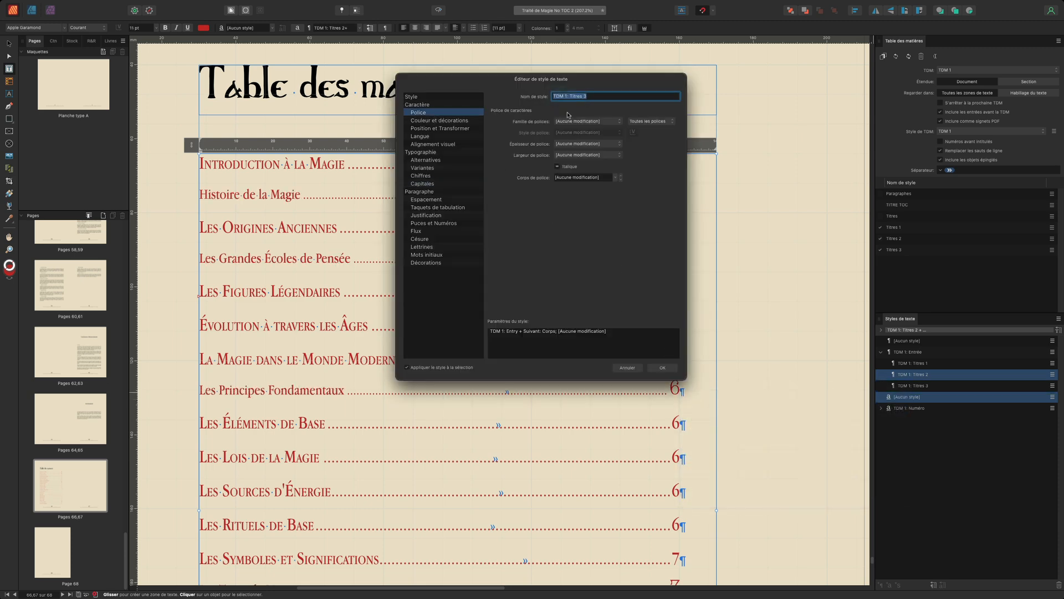
{"action": "left_click", "coordinate": [571, 120]}
{"action": "left_click", "coordinate": [582, 134]}
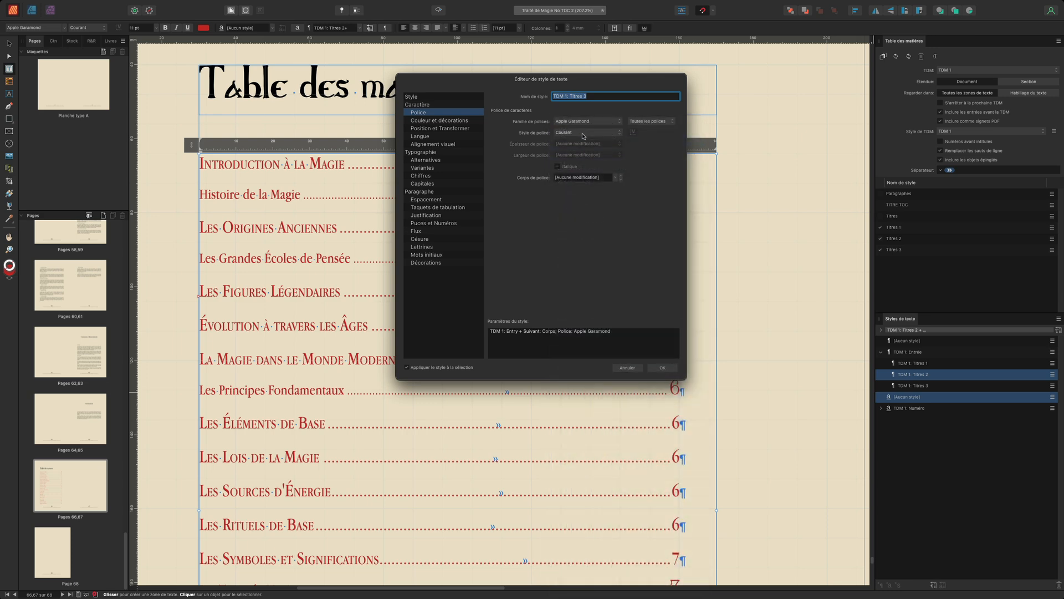
{"action": "left_click", "coordinate": [582, 135]}
{"action": "left_click", "coordinate": [584, 143]}
{"action": "left_click", "coordinate": [584, 177]}
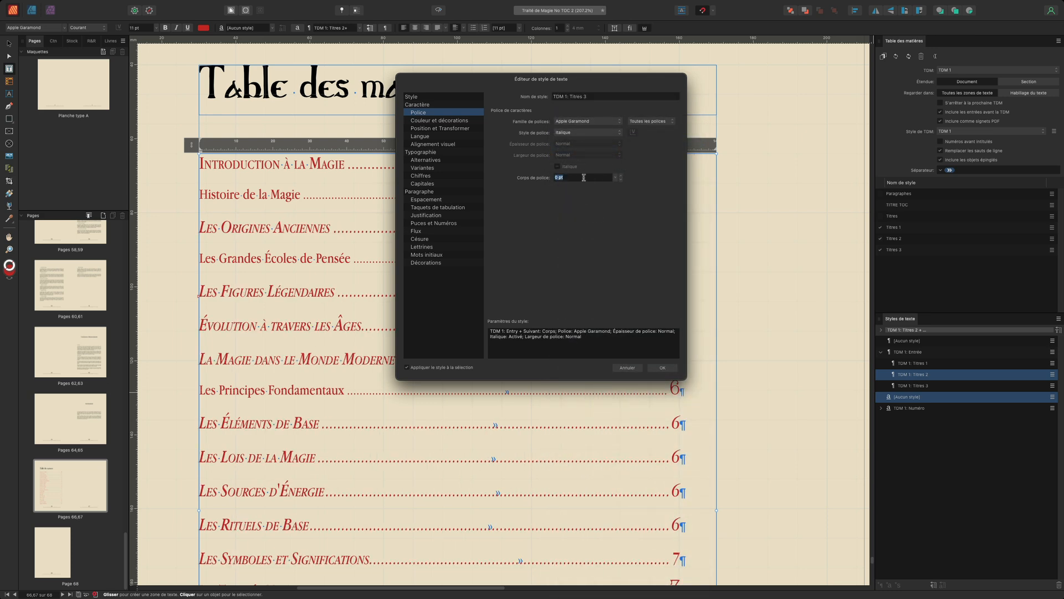
{"action": "type", "text": "11"}
{"action": "key", "text": "Return"}
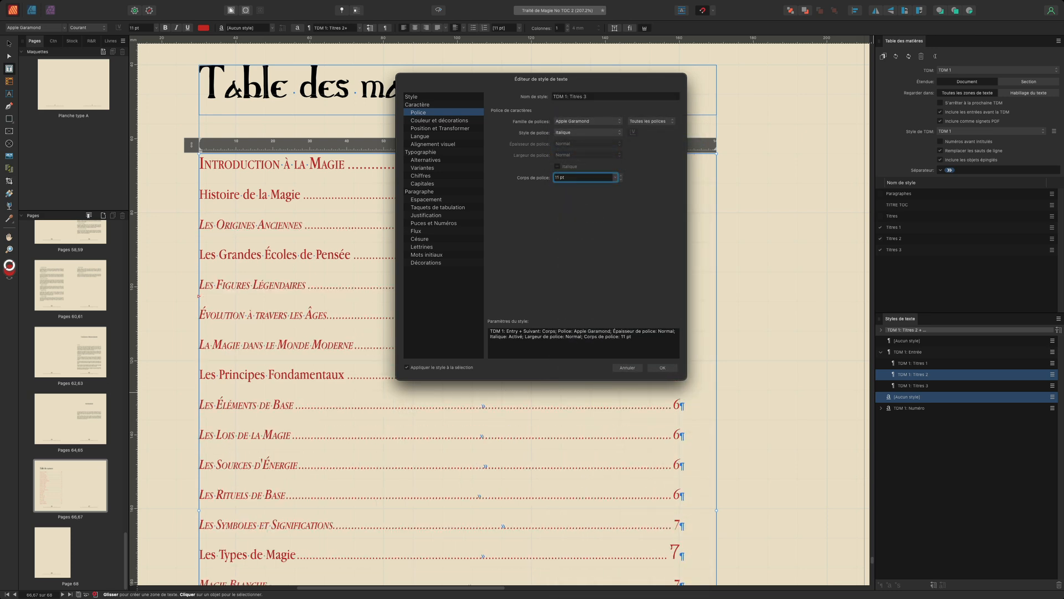
Give the TDM 1: Titres 3 style a left indent of 5 mm and apply the style changes
{"action": "left_click", "coordinate": [444, 198]}
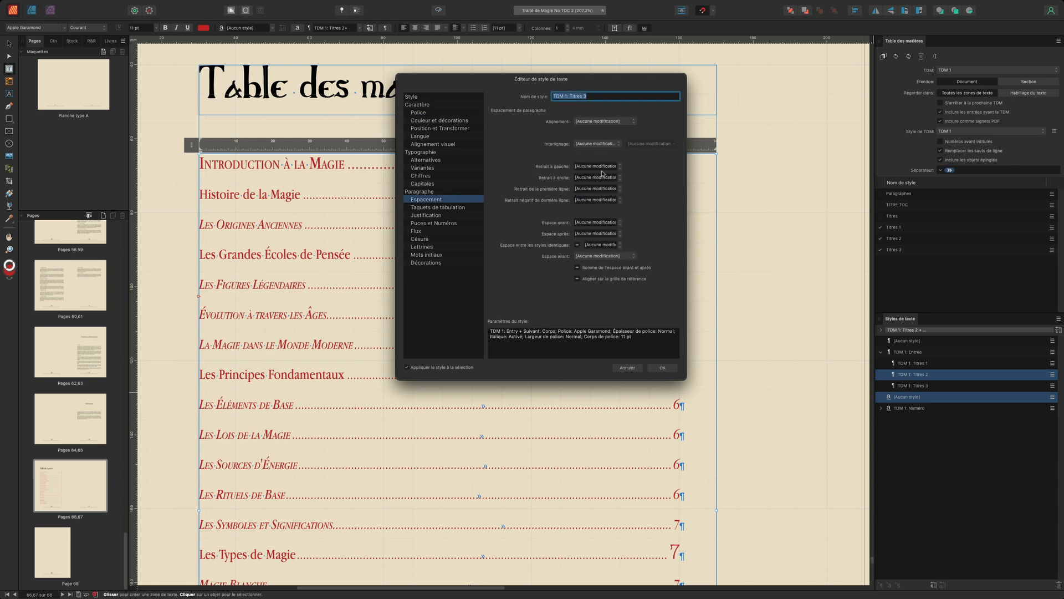
{"action": "left_click", "coordinate": [621, 164]}
{"action": "left_click", "coordinate": [621, 165]}
{"action": "left_click", "coordinate": [620, 164]}
{"action": "left_click", "coordinate": [621, 165]}
{"action": "left_click", "coordinate": [621, 165]}
{"action": "left_click", "coordinate": [621, 165]}
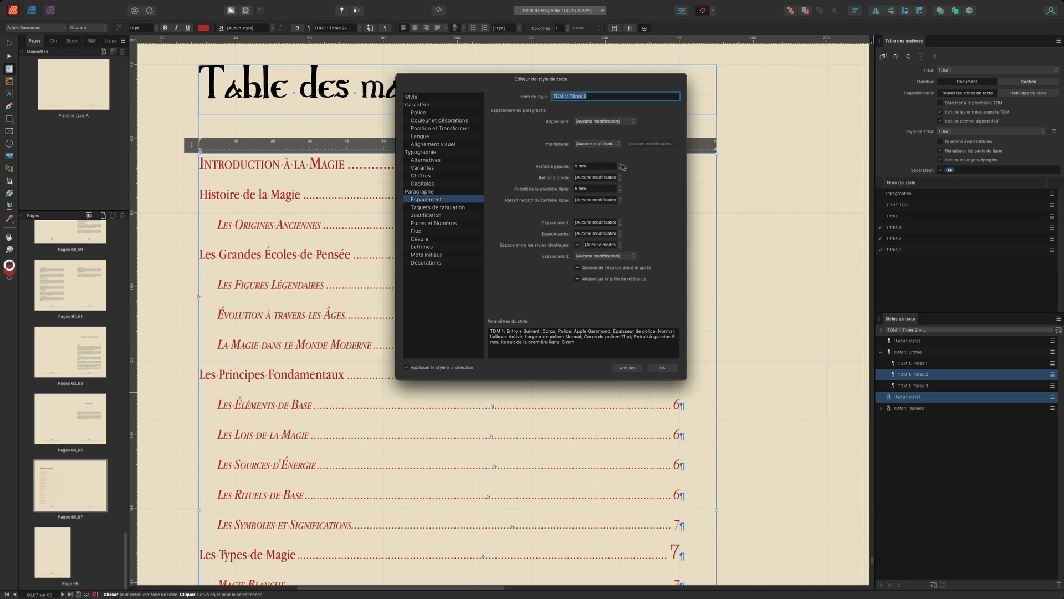
{"action": "left_click", "coordinate": [660, 368]}
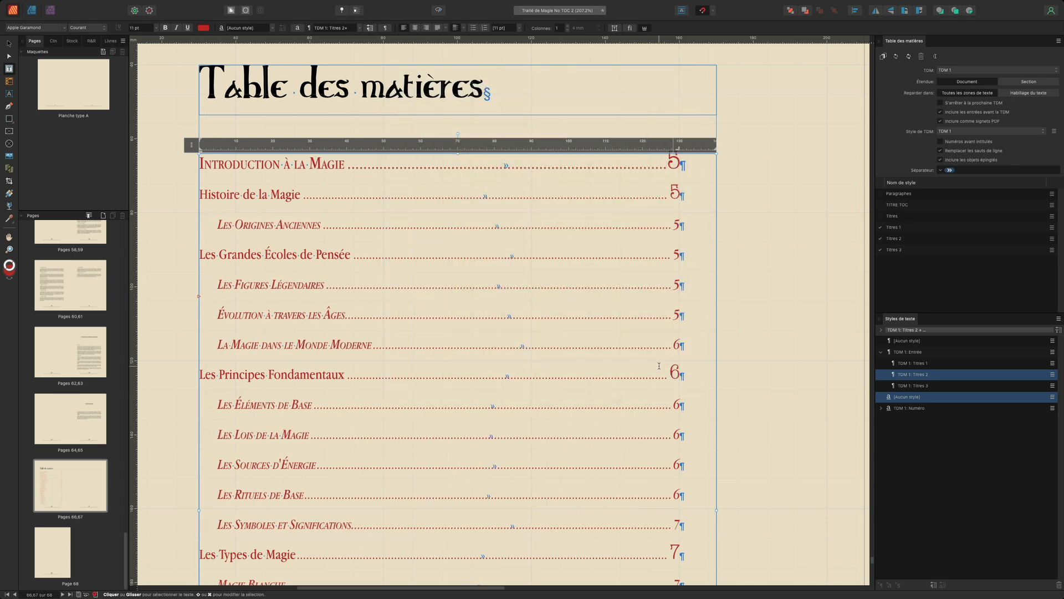
Set the font weight of the TDM 1: Number style to Gras and update the table of contents
{"action": "left_click", "coordinate": [881, 408]}
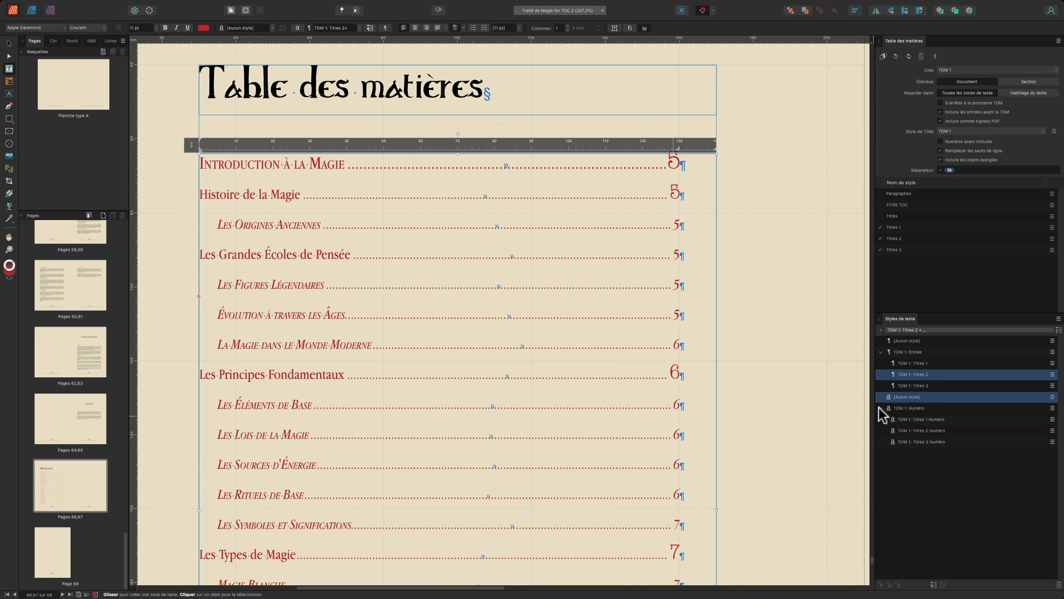
{"action": "right_click", "coordinate": [929, 407]}
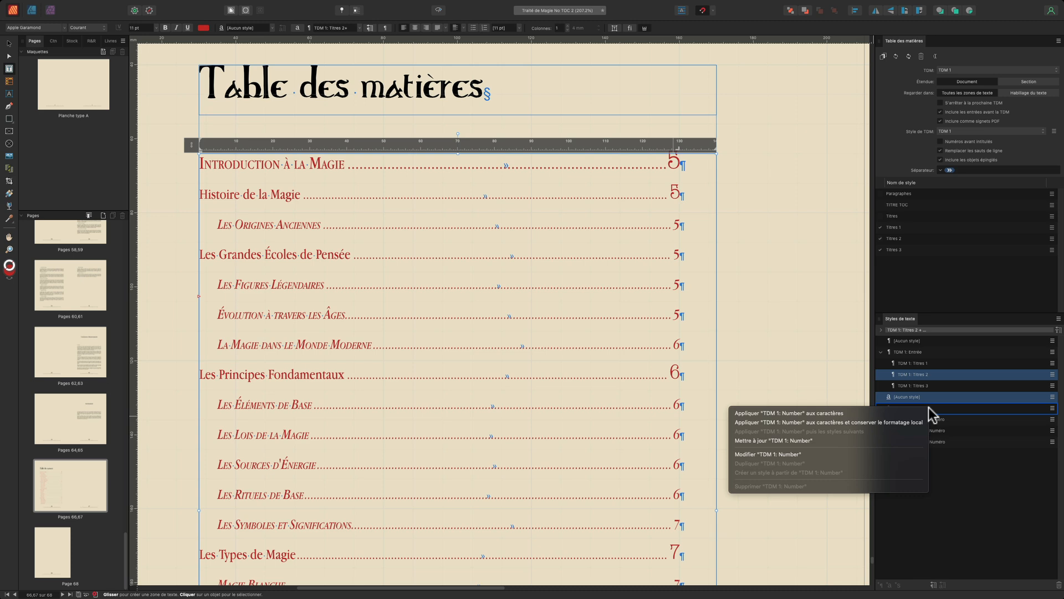
{"action": "left_click", "coordinate": [859, 455]}
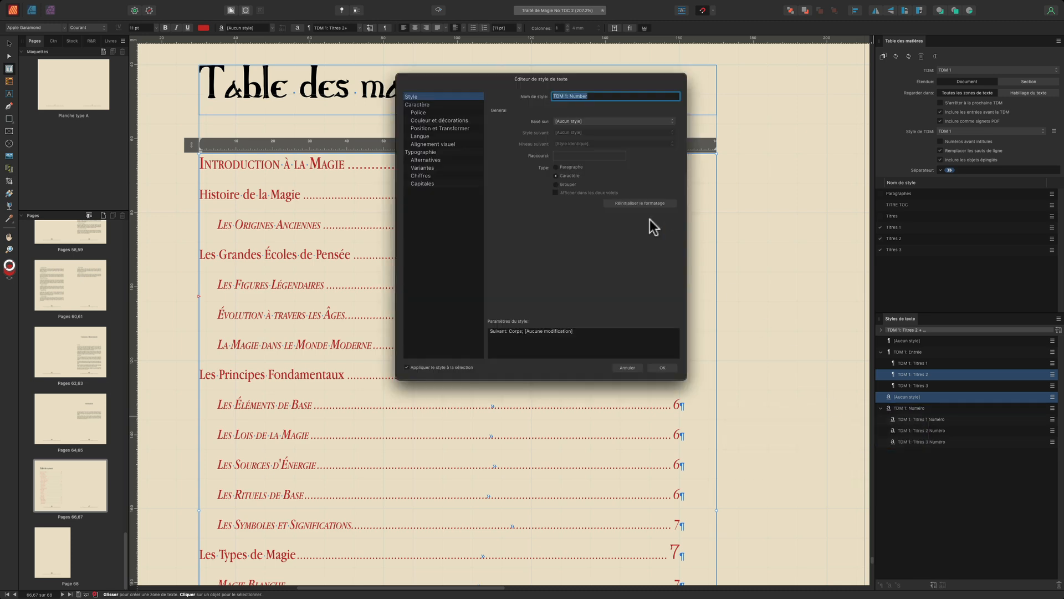
{"action": "left_click", "coordinate": [473, 111]}
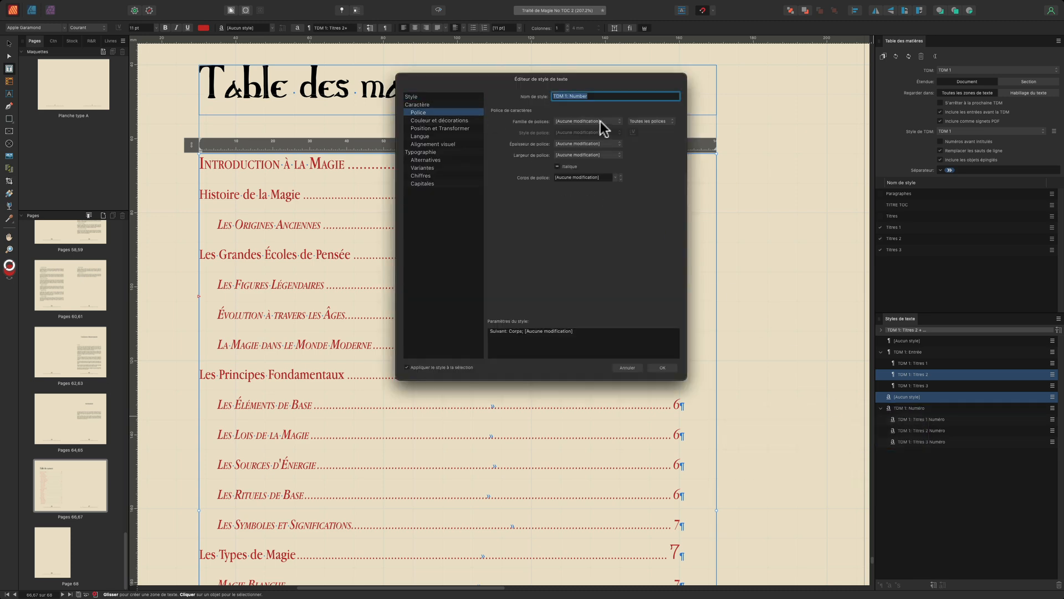
{"action": "left_click", "coordinate": [600, 141]}
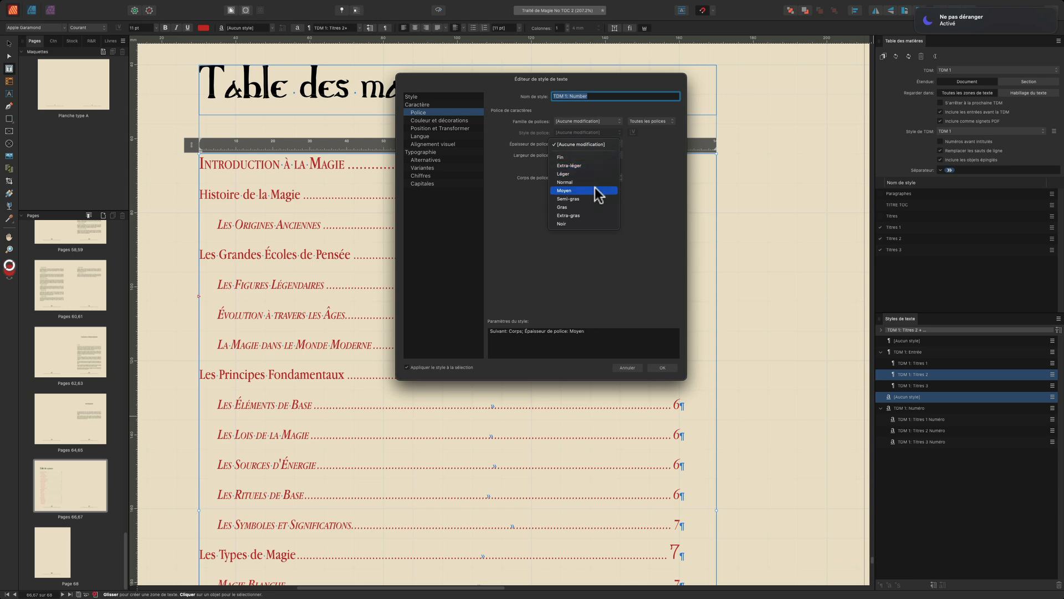
{"action": "left_click", "coordinate": [594, 208]}
{"action": "left_click", "coordinate": [663, 368]}
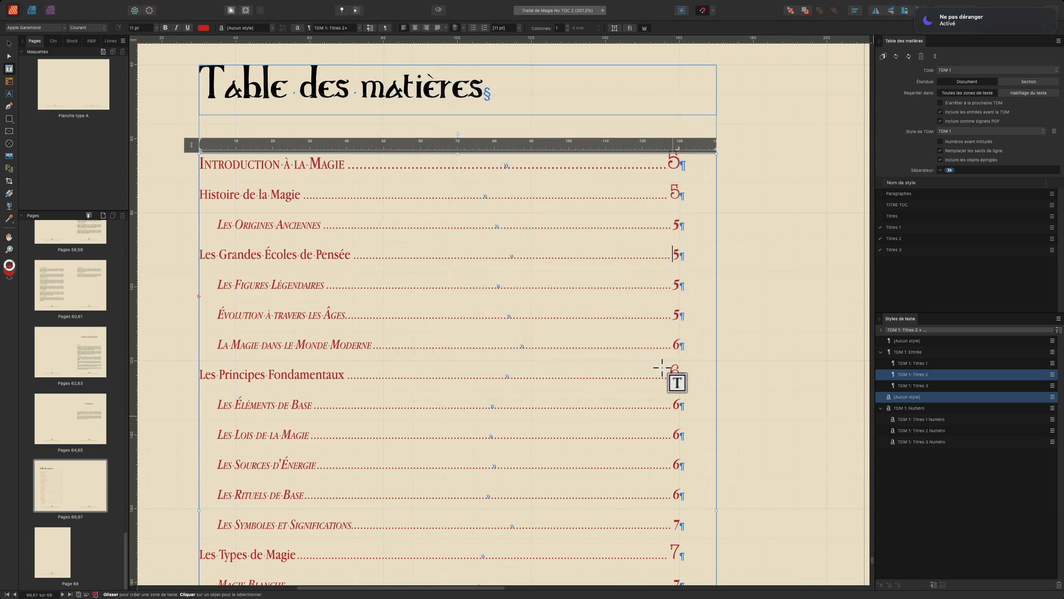
{"action": "left_click", "coordinate": [896, 56]}
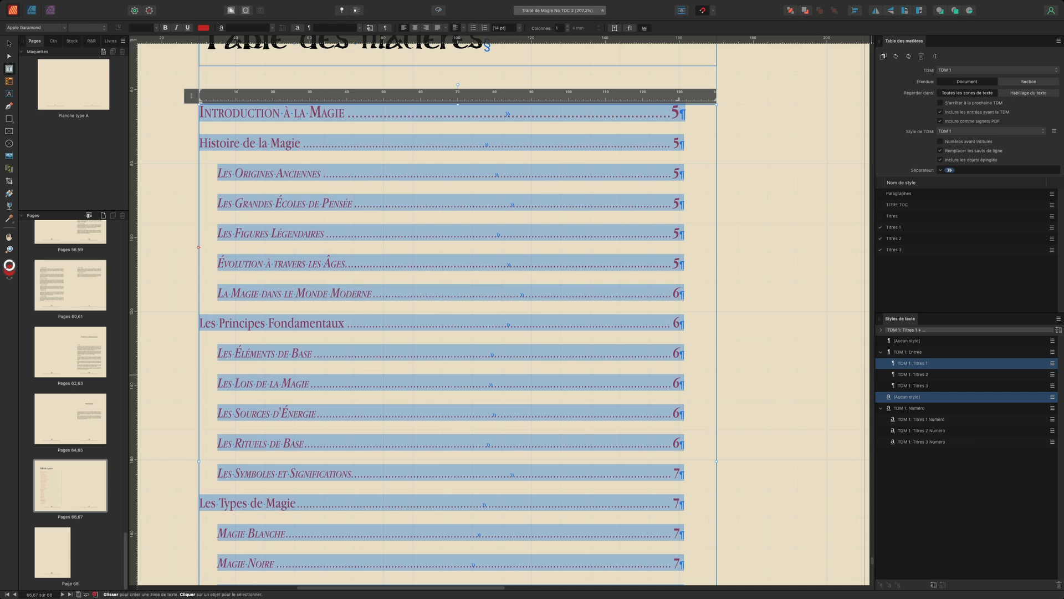
Autoflow the overflowing table of contents text from page 66 onto the following pages and return to pages 66,67
{"action": "scroll", "coordinate": [587, 238], "scroll_direction": "down", "scroll_amount": 5}
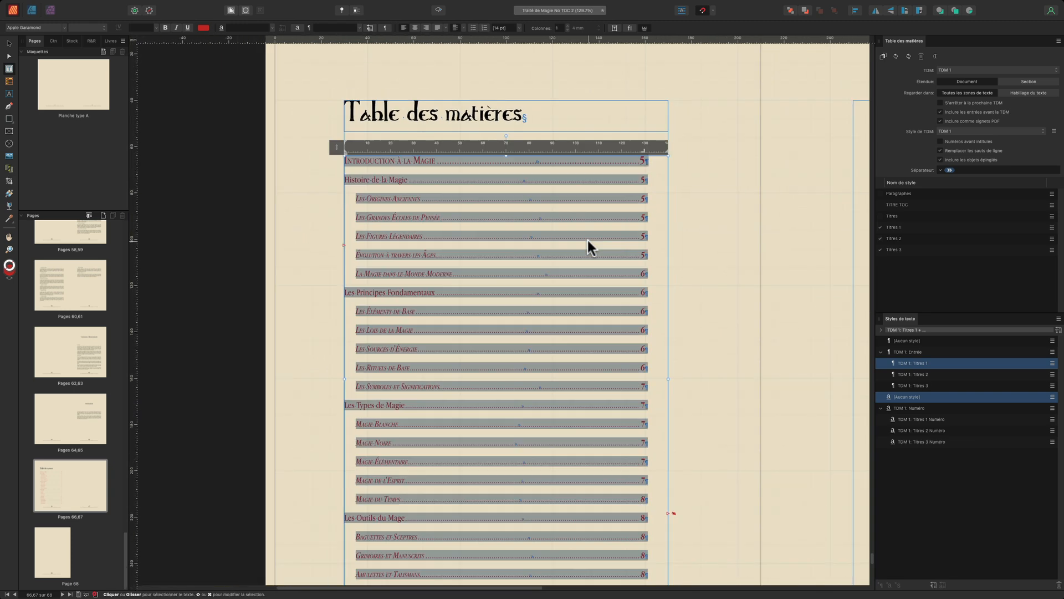
{"action": "left_click", "coordinate": [9, 43]}
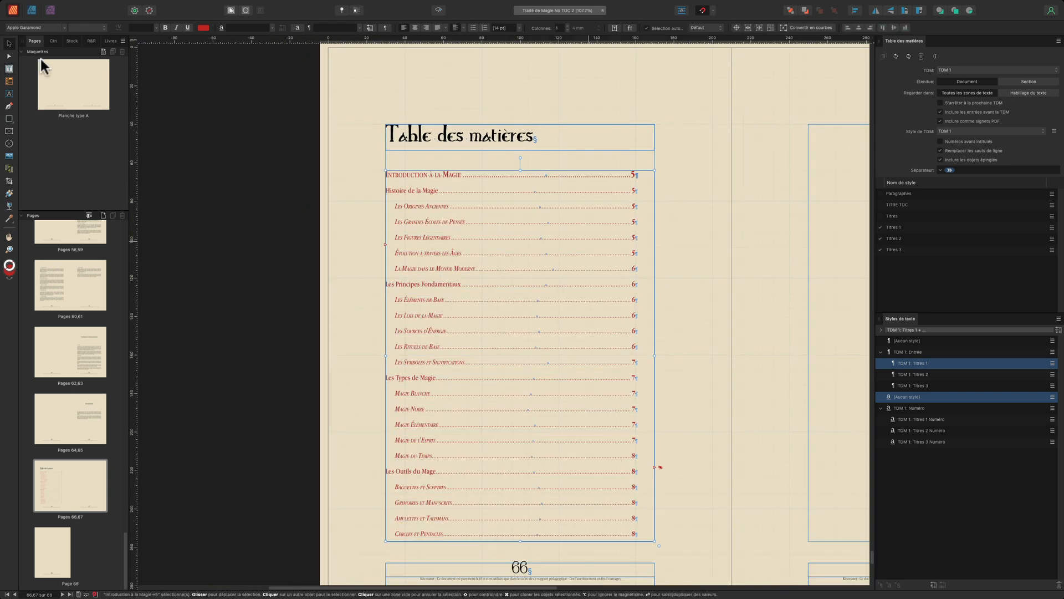
{"action": "left_click_drag", "start_coordinate": [642, 268], "coordinate": [452, 226]}
{"action": "scroll", "coordinate": [451, 222], "scroll_direction": "down", "scroll_amount": 2}
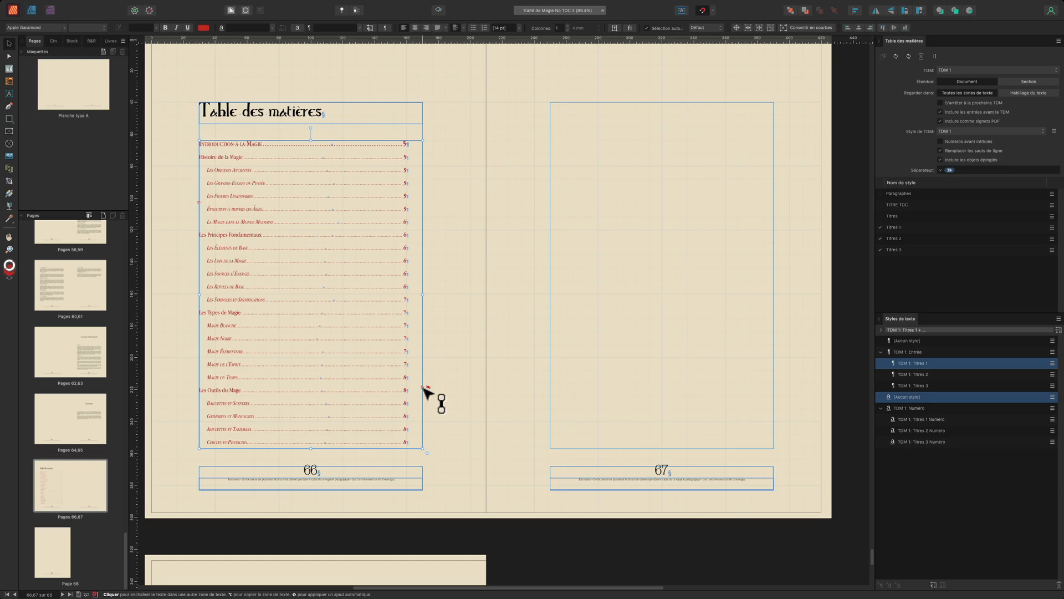
{"action": "left_click", "coordinate": [422, 386], "text": "shift"}
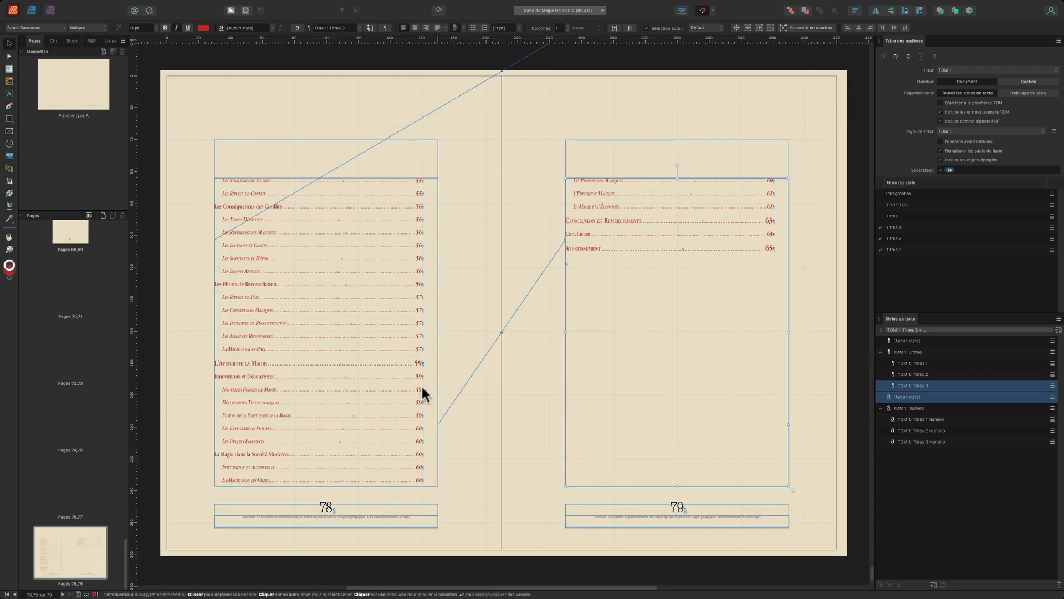
{"action": "scroll", "coordinate": [75, 413], "scroll_direction": "up", "scroll_amount": 4}
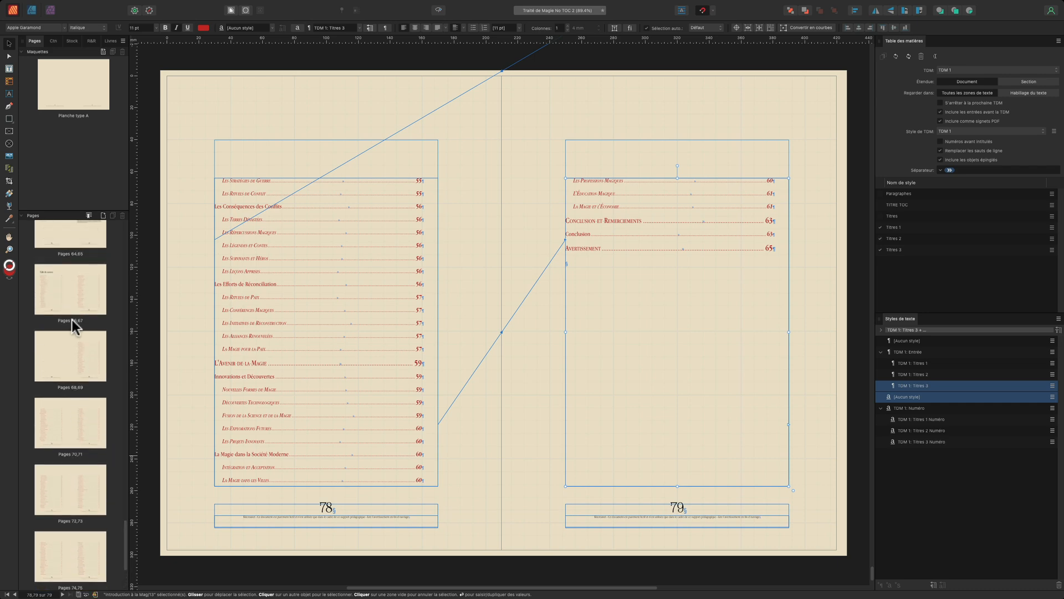
{"action": "left_click", "coordinate": [71, 280]}
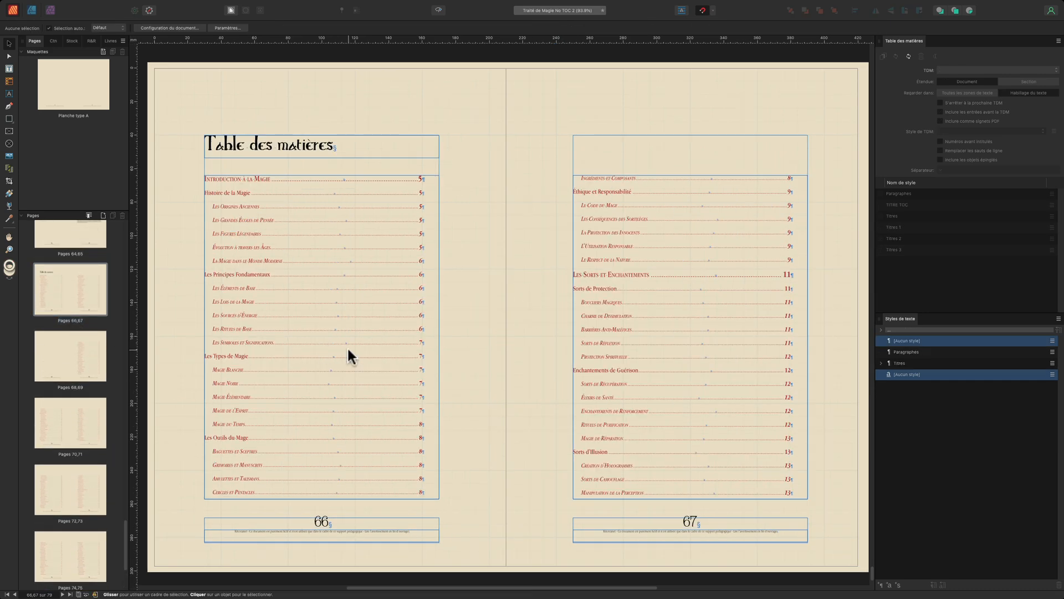